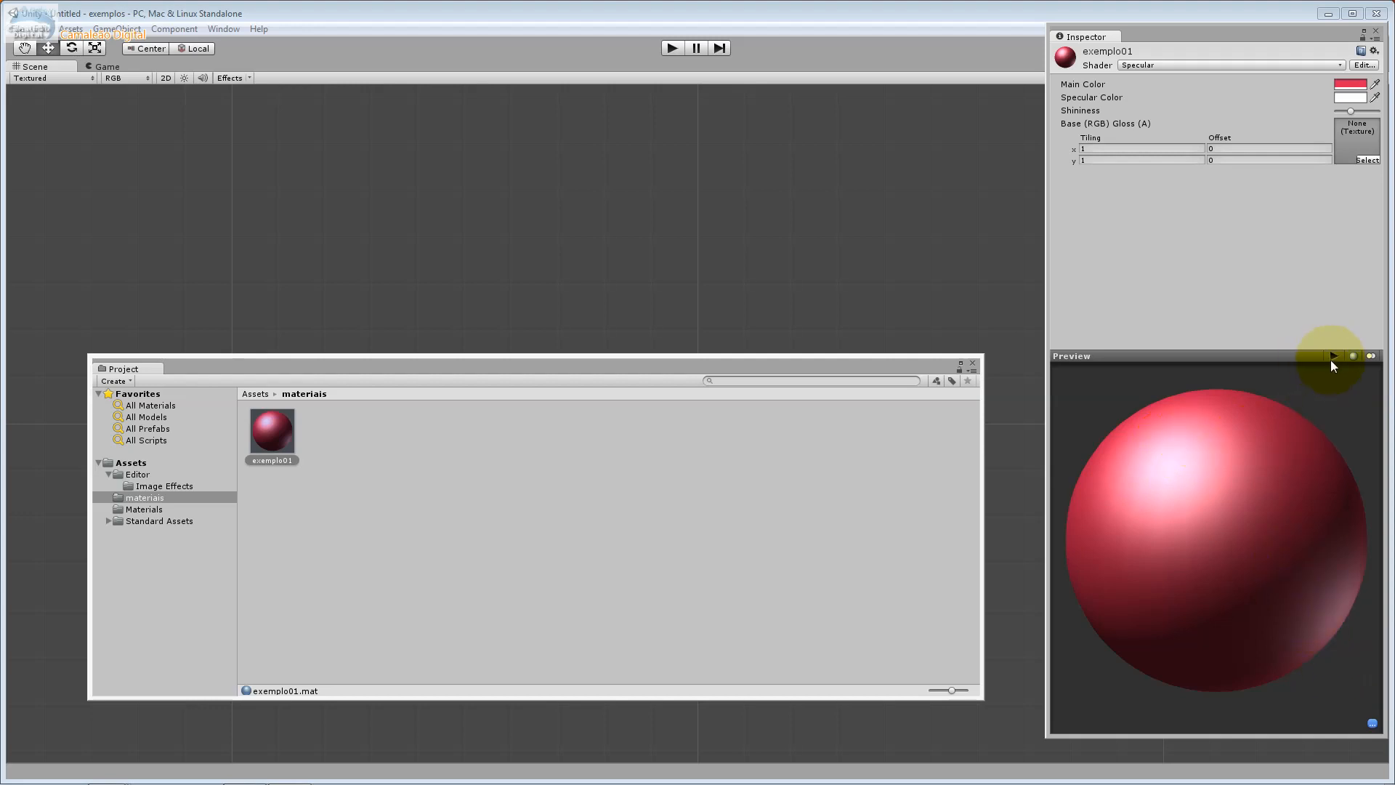
Preview the exemplo01 material on a cube and the other shapes, rotating them, return to the sphere, and shift the Inspector window slightly
left_click(1351, 356)
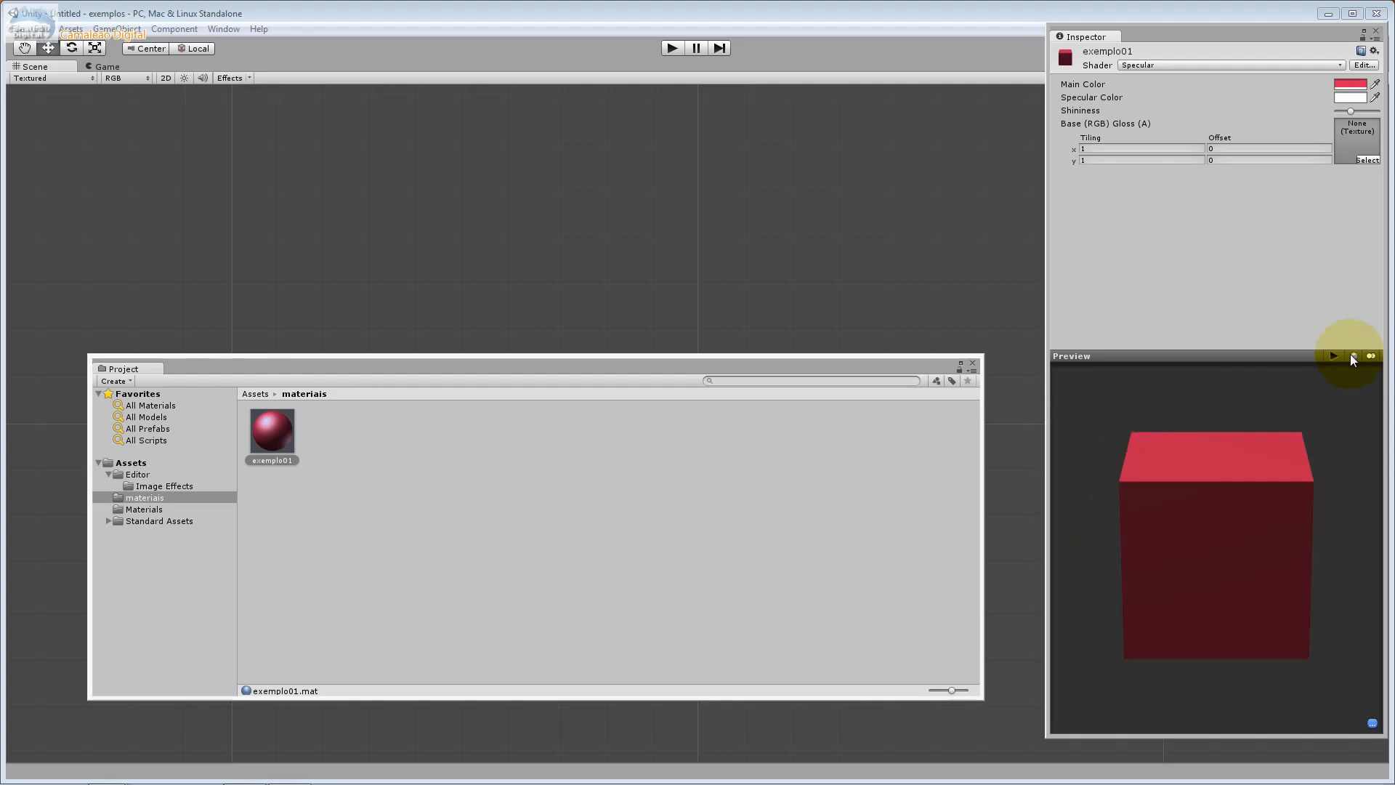
left_click_drag(1068, 457, 1171, 352)
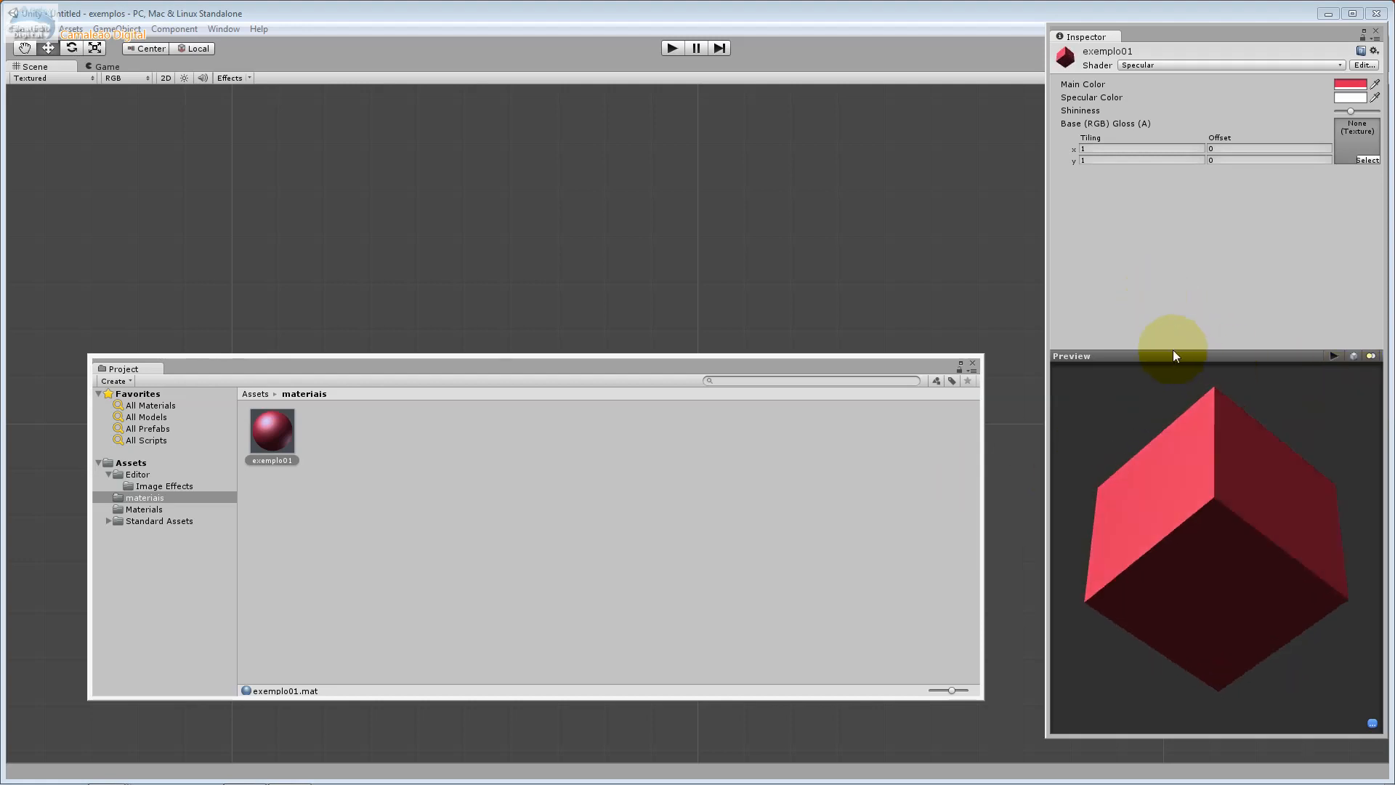
left_click(1353, 356)
left_click_drag(1257, 509, 1295, 448)
left_click(1351, 356)
left_click(1352, 355)
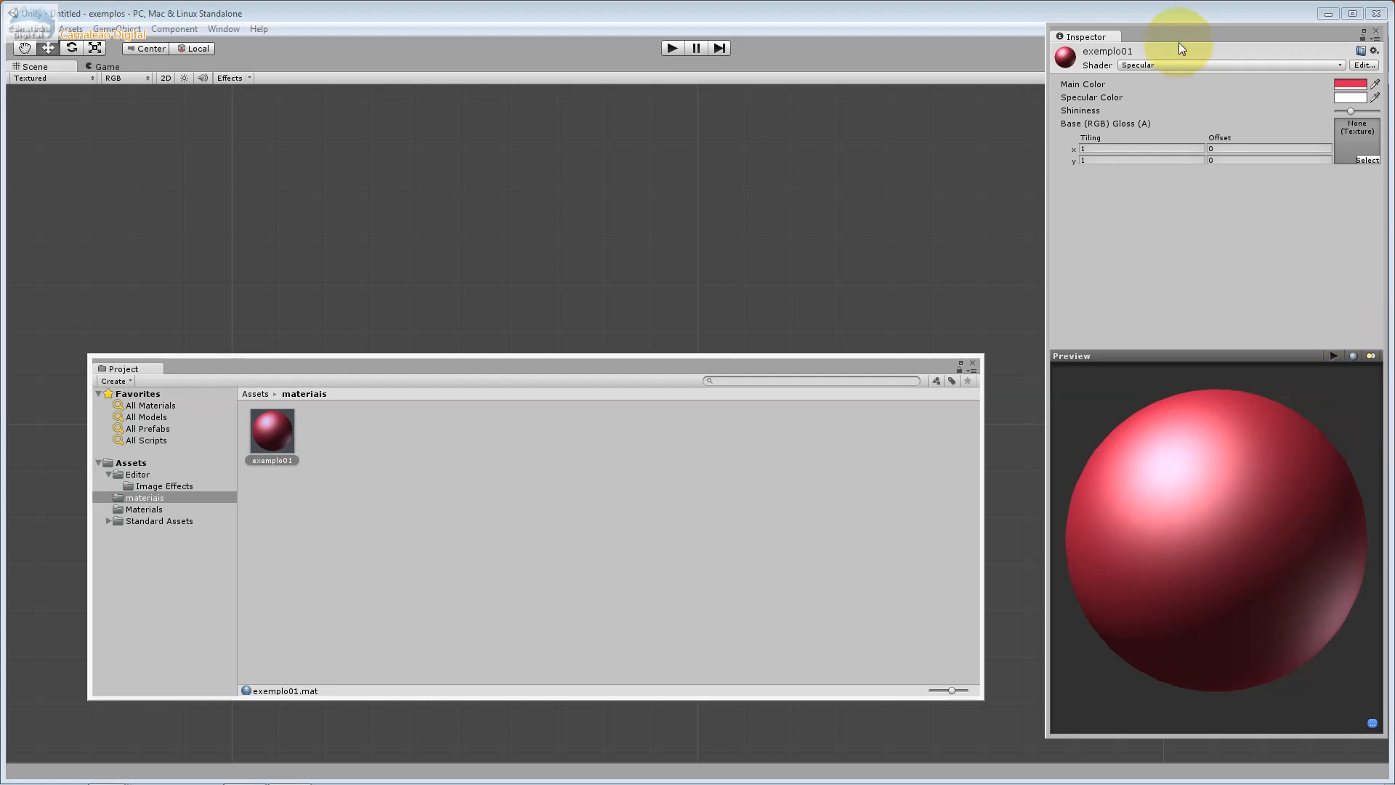
left_click_drag(1180, 48, 1148, 57)
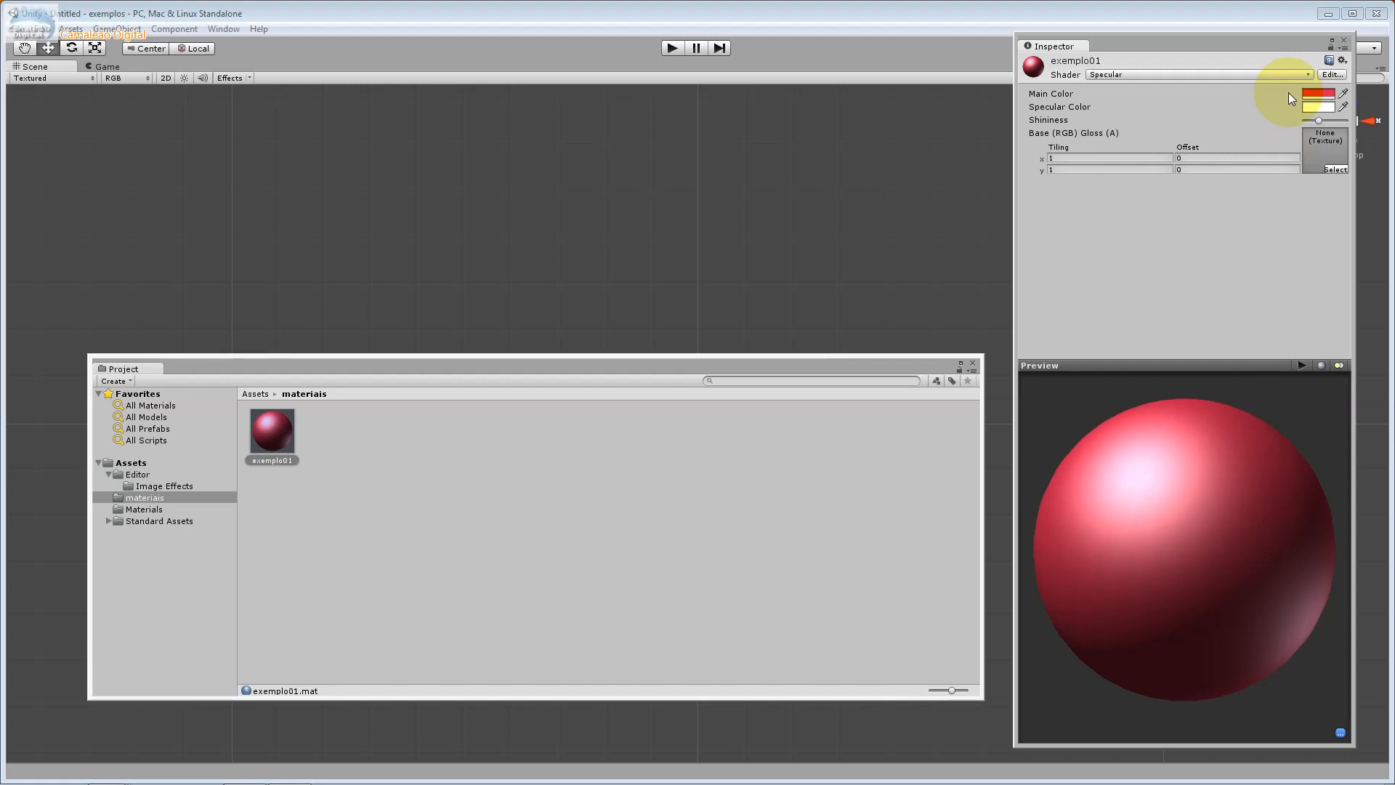
Try the Mill_Wood_D, Mill_Wood_N and Mill_Wood_S textures as exemplo01's base texture, and reset it to None
left_click(1338, 172)
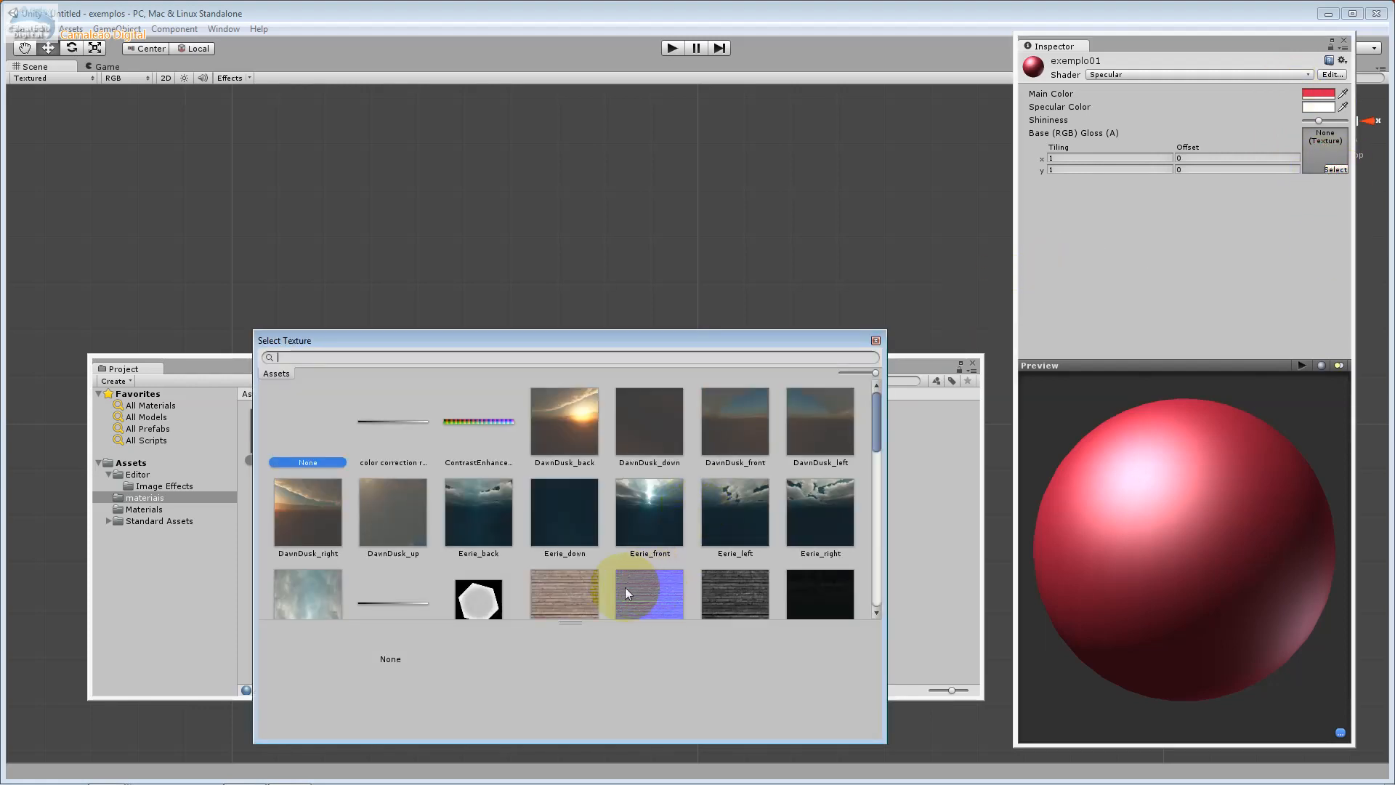
left_click(581, 600)
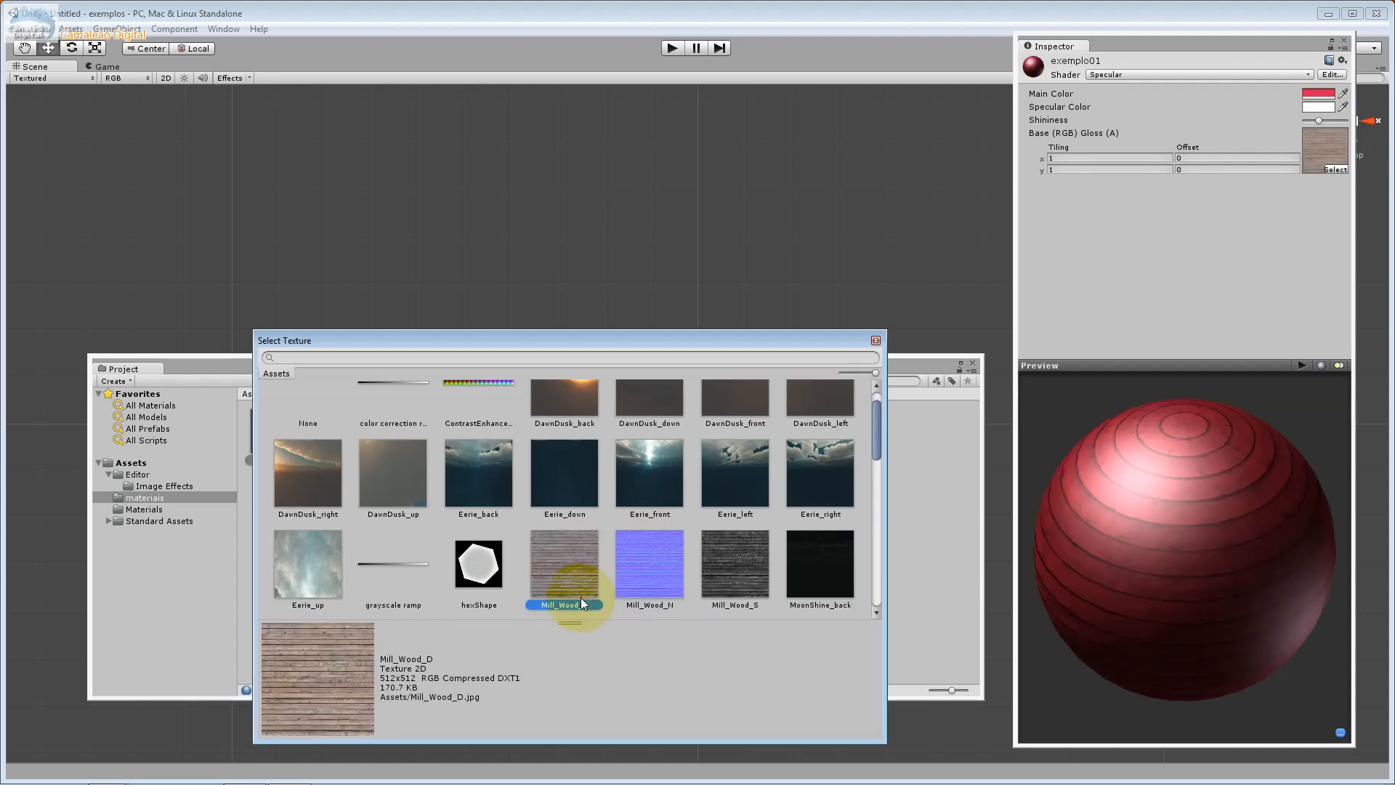
left_click(642, 571)
left_click(741, 573)
left_click(640, 565)
left_click(709, 565)
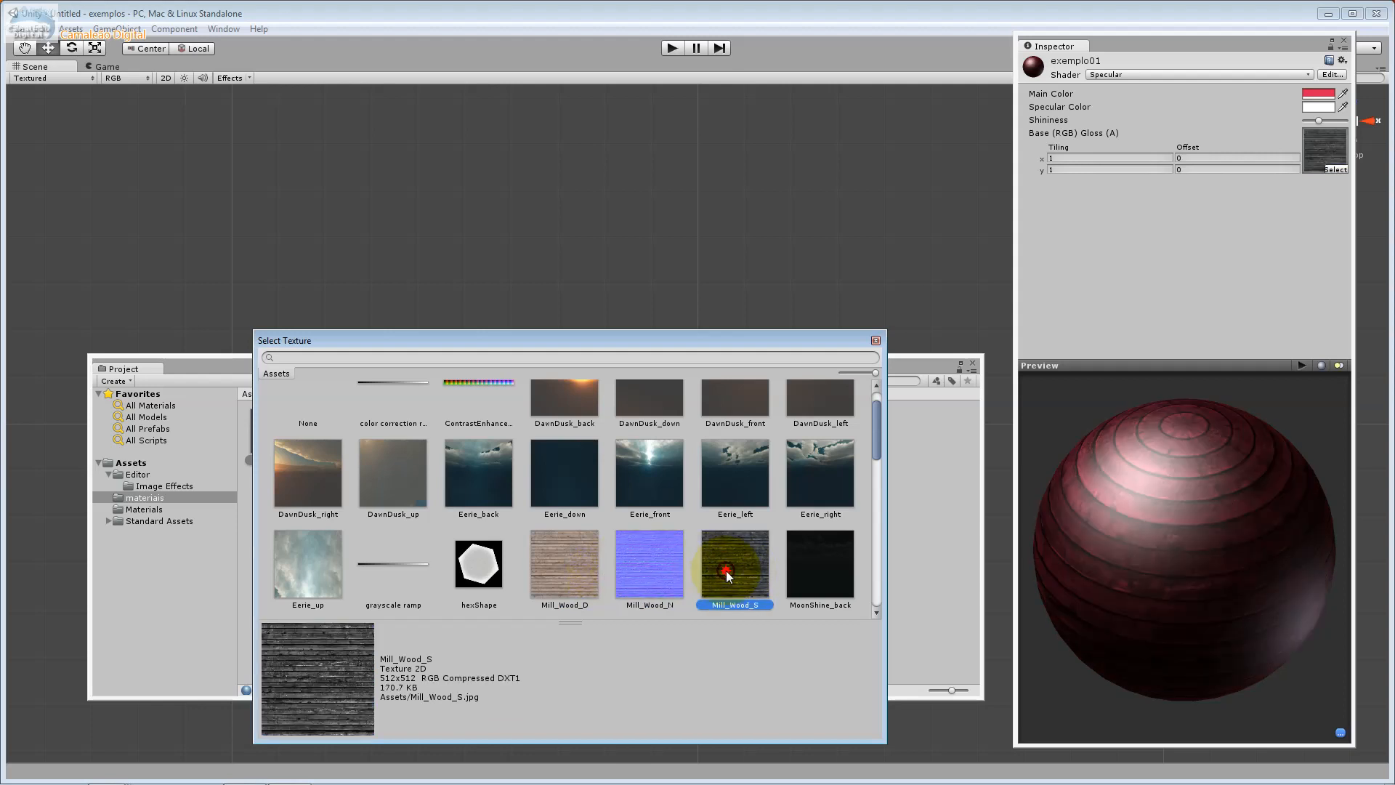
mouse_move(877, 444)
left_mouse_down()
mouse_move(875, 590)
mouse_move(874, 462)
left_mouse_up()
left_click(528, 510)
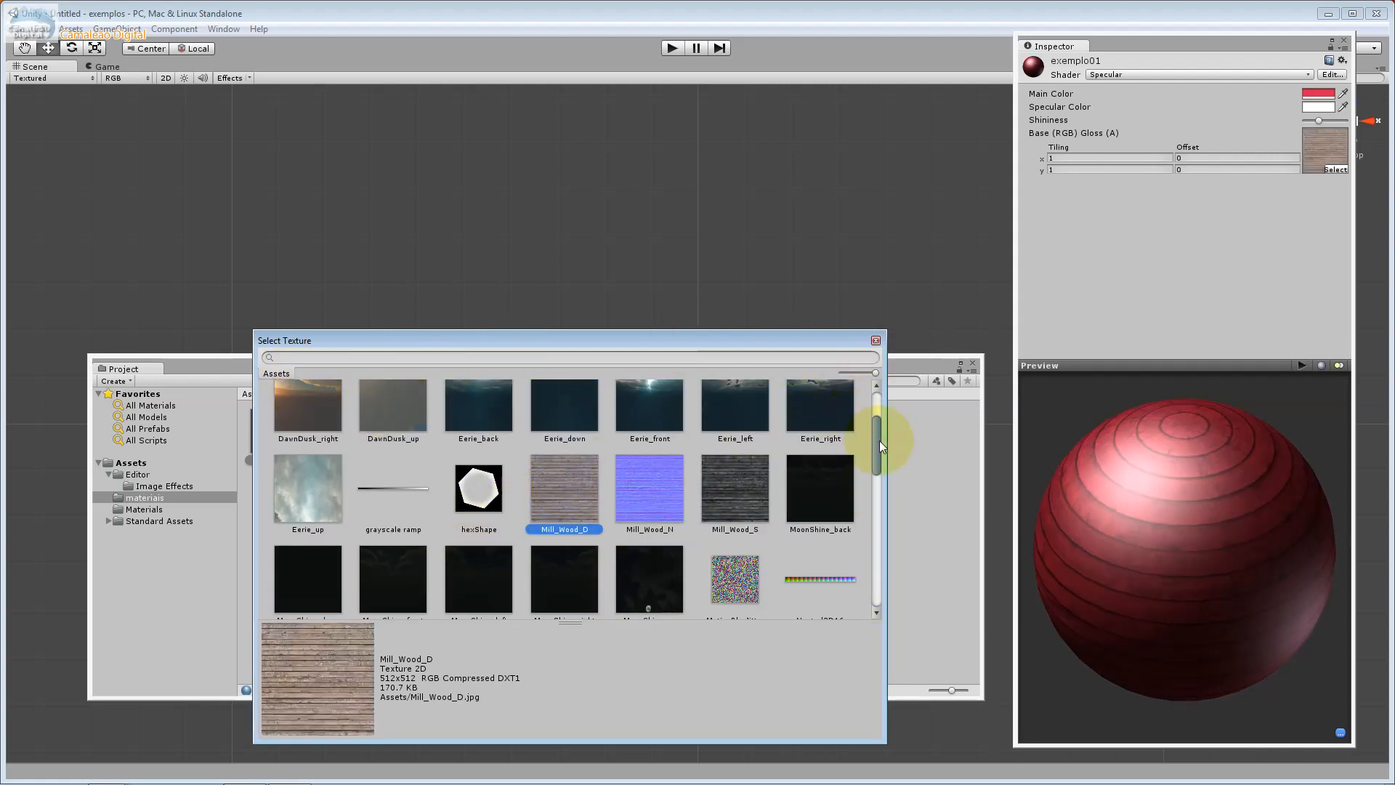
left_click_drag(877, 440, 874, 404)
left_click(347, 428)
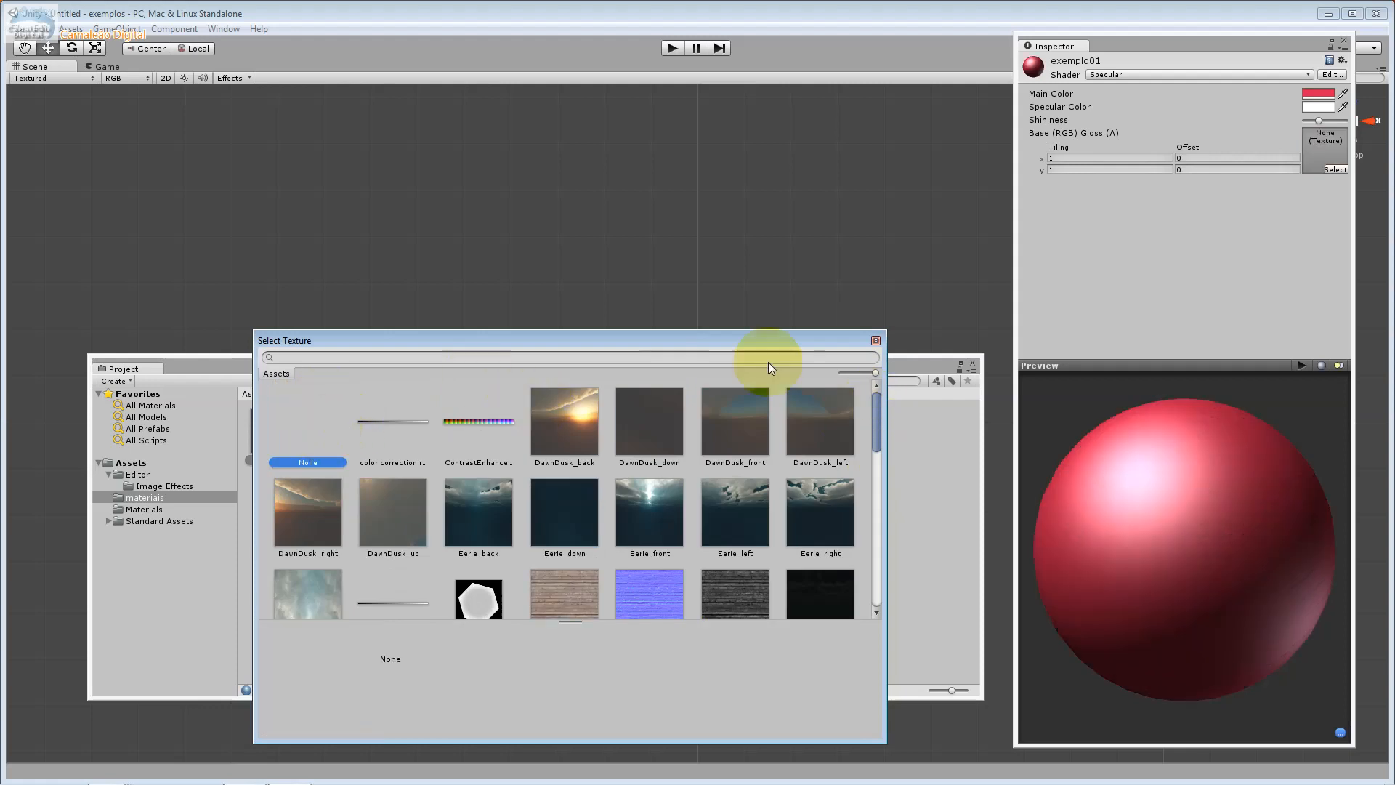
left_click(875, 341)
Switch to Windows Explorer and open the aula02_unity3d_materiais folder inside unity3d_materiais on drive F
left_click(20, 774)
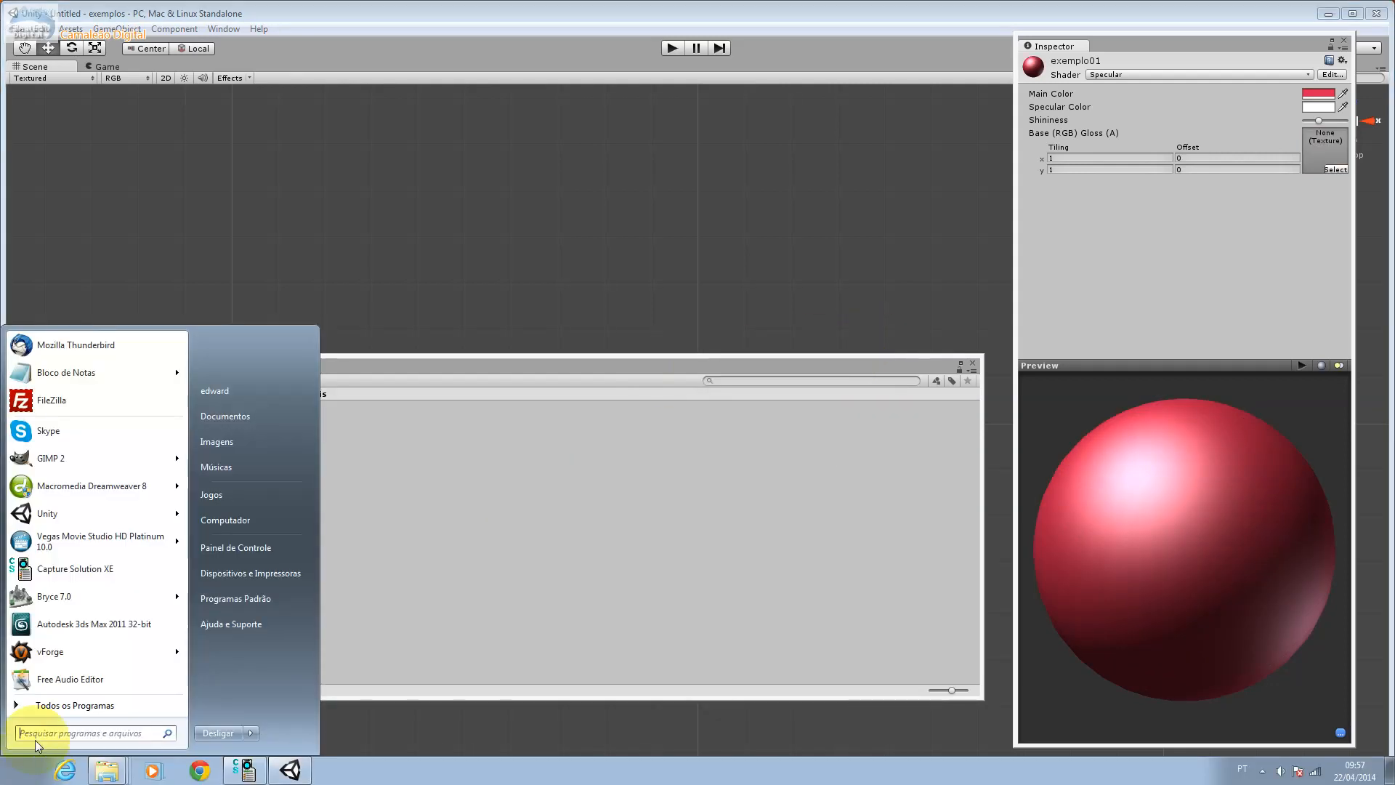
left_click(218, 520)
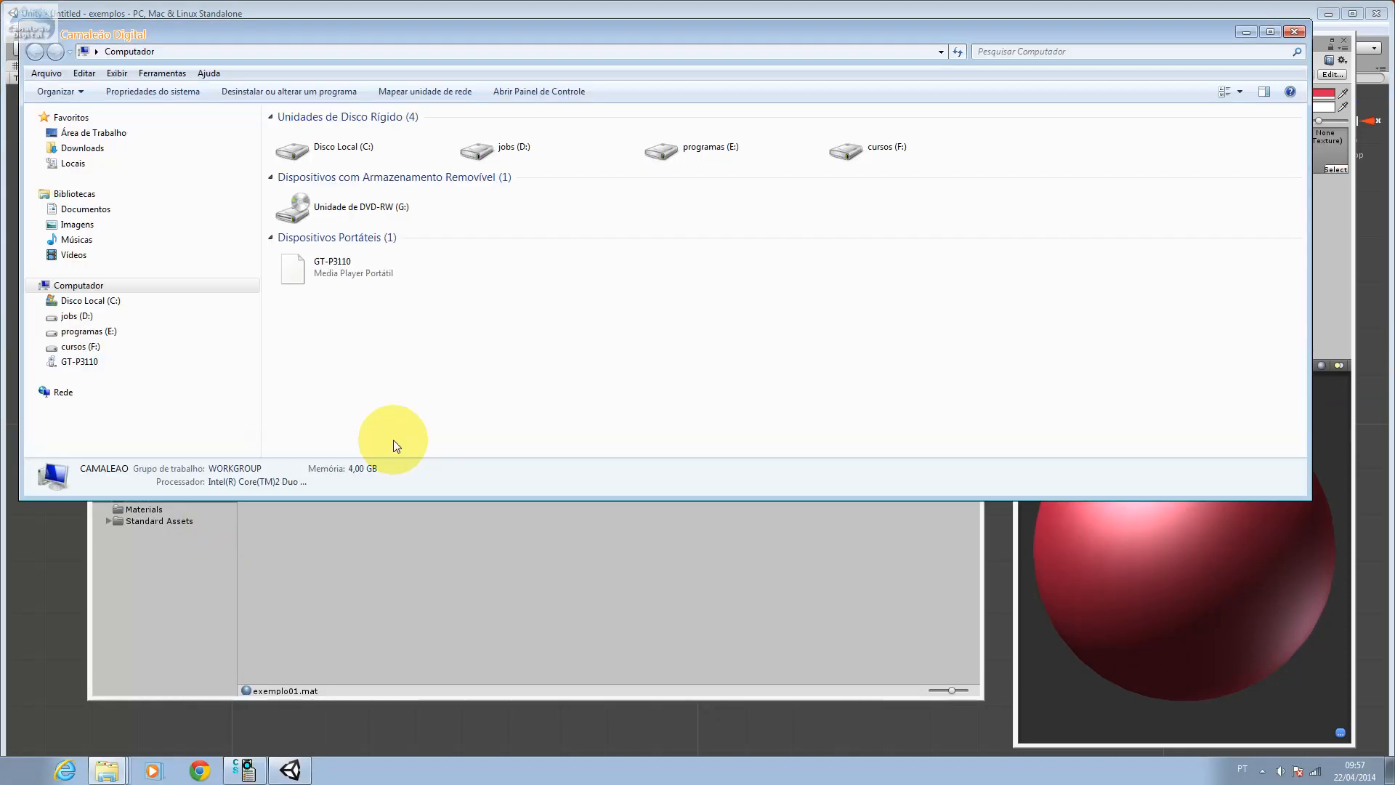
double_click(879, 147)
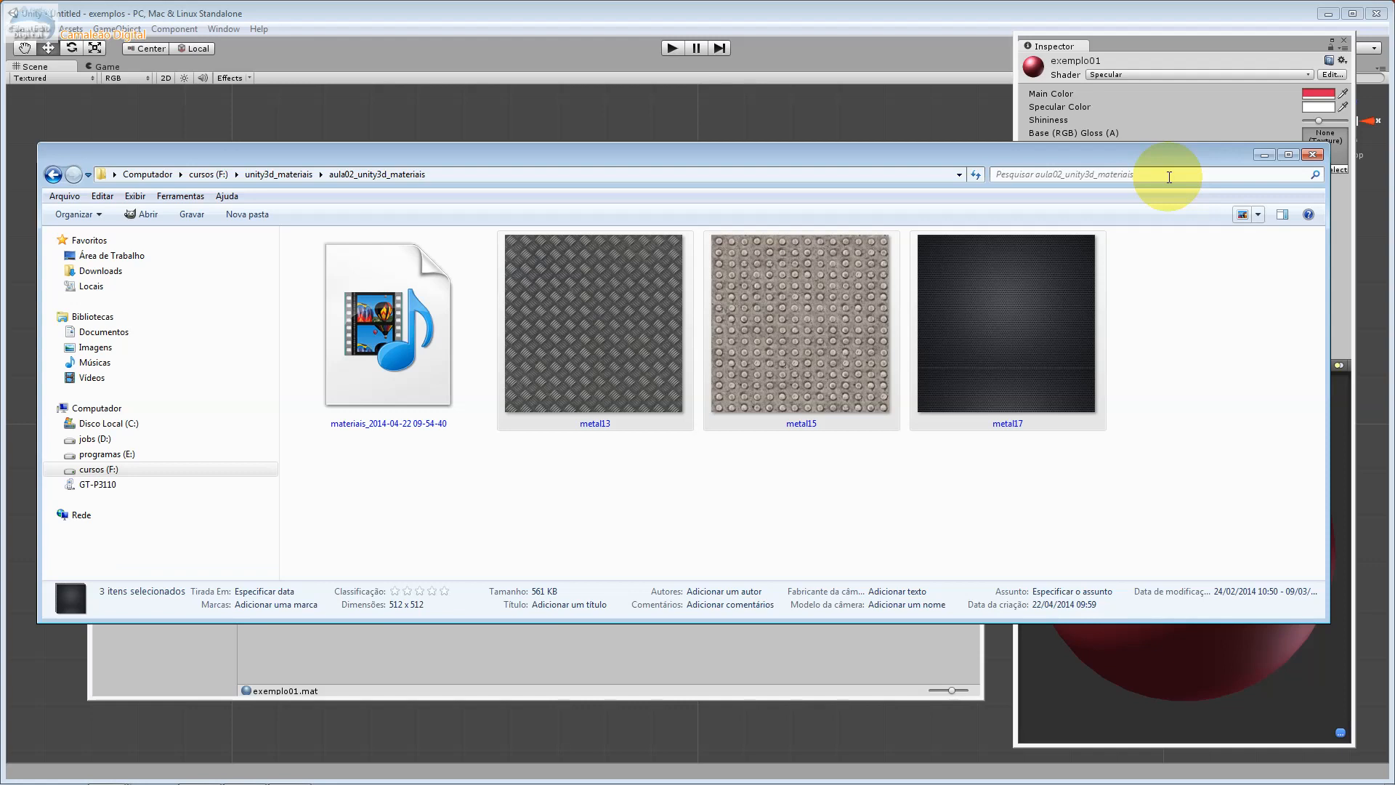
Look through the three metal texture images and check the pixel dimensions of metal13
left_click(583, 384)
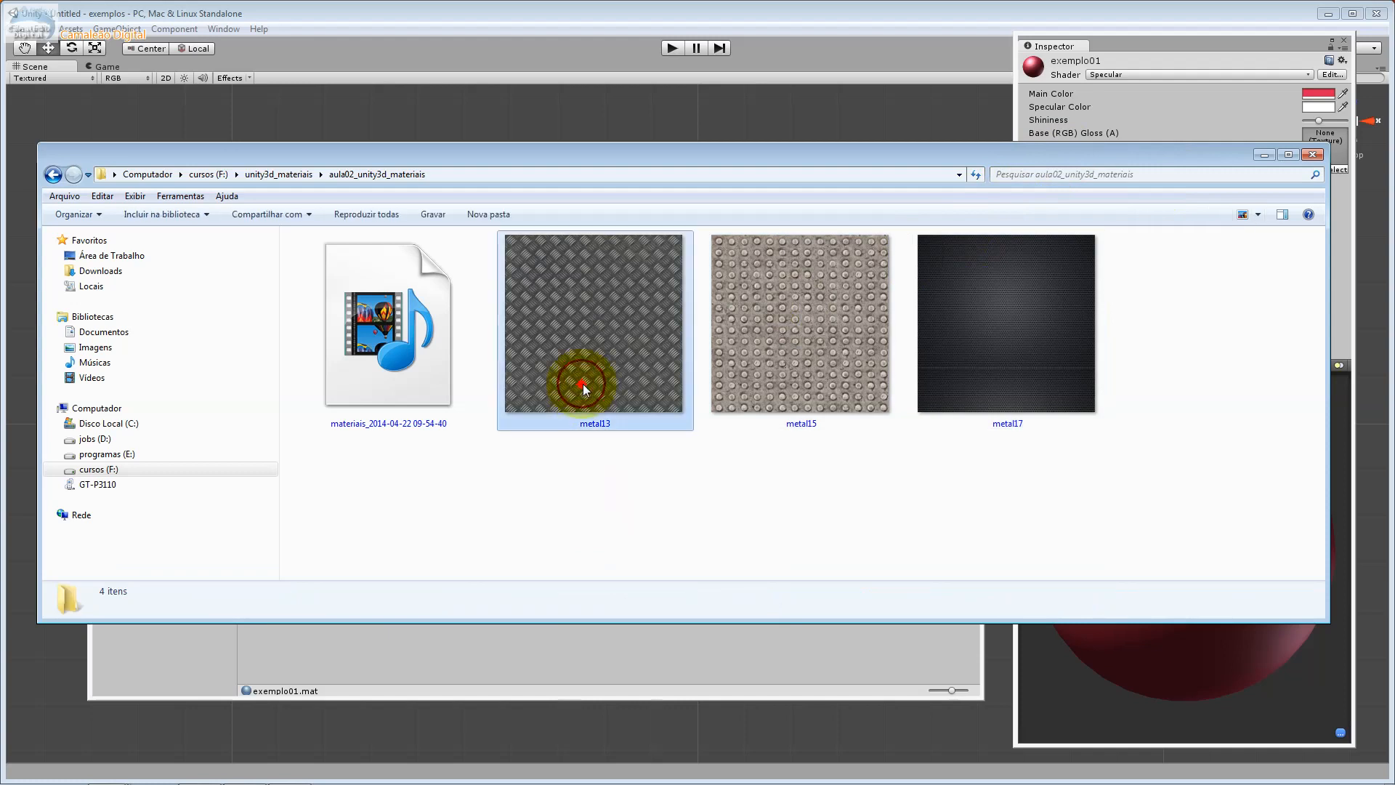
left_click(817, 332)
left_click(1040, 342)
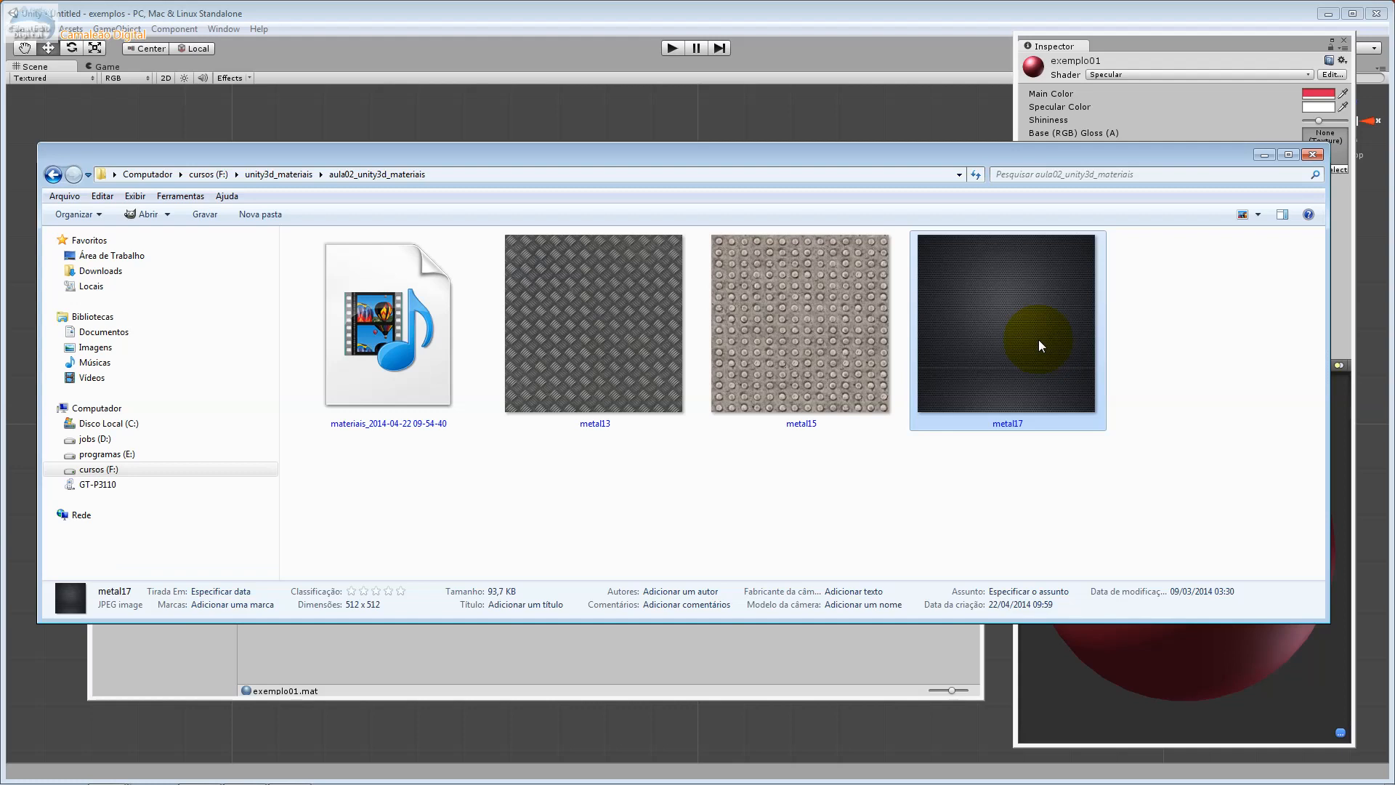
left_click(628, 275)
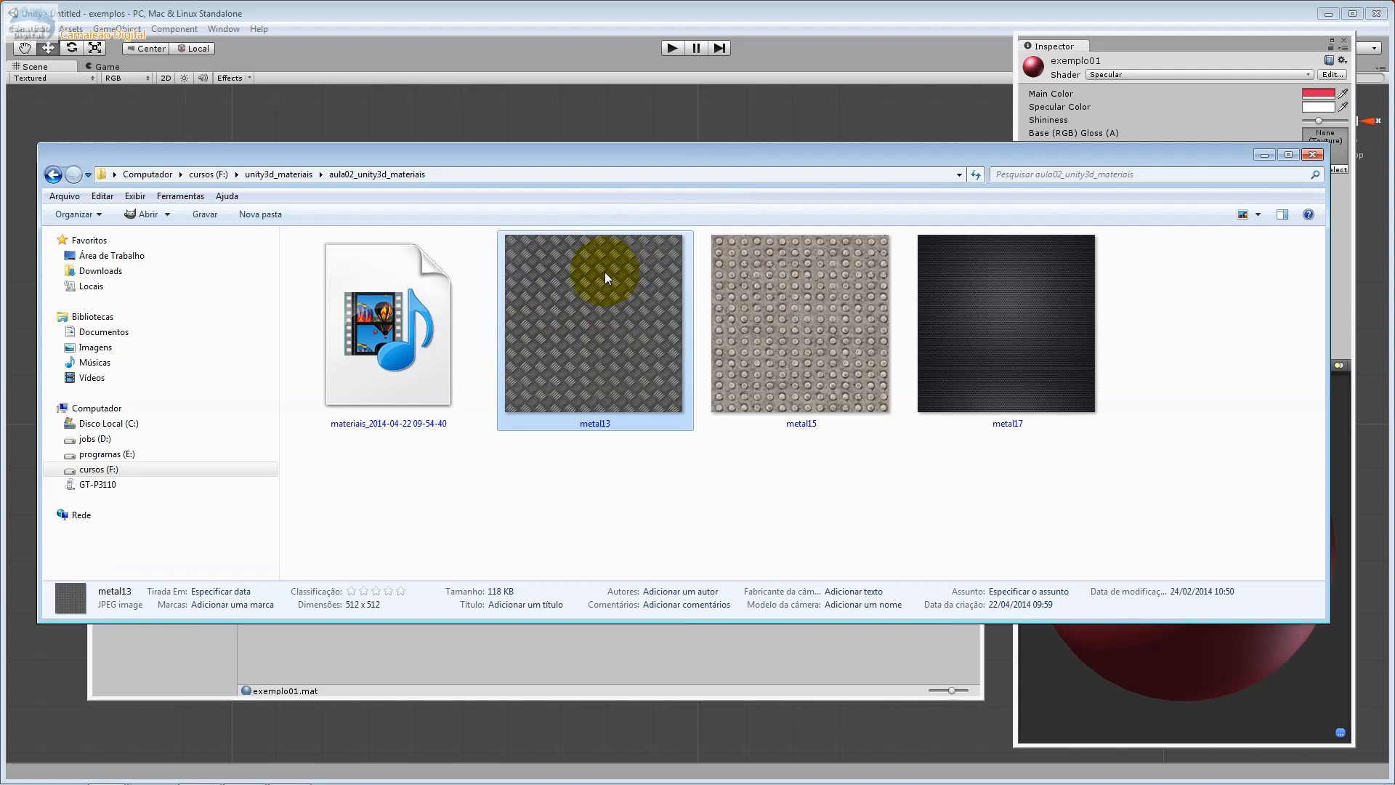
left_click(343, 604)
left_click(374, 604)
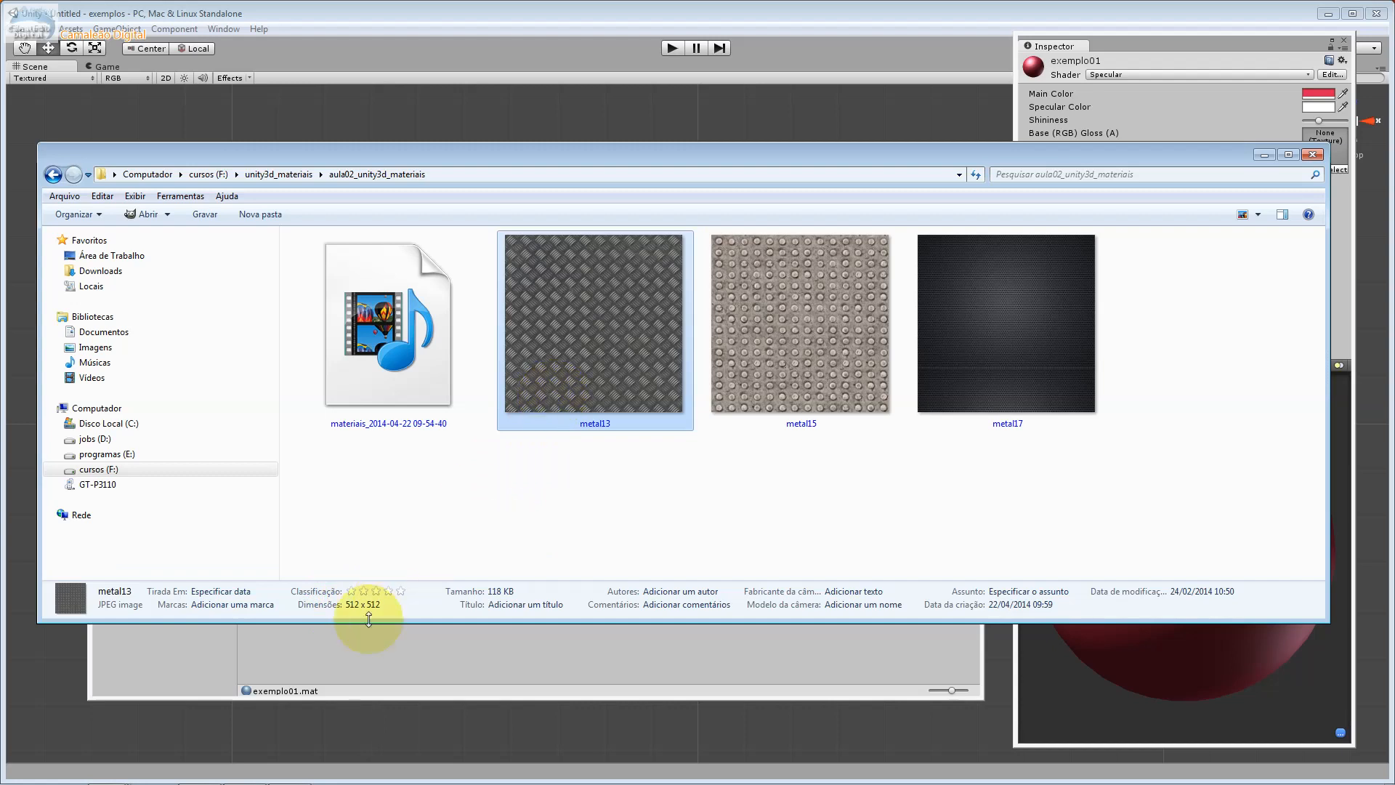
left_click(342, 615)
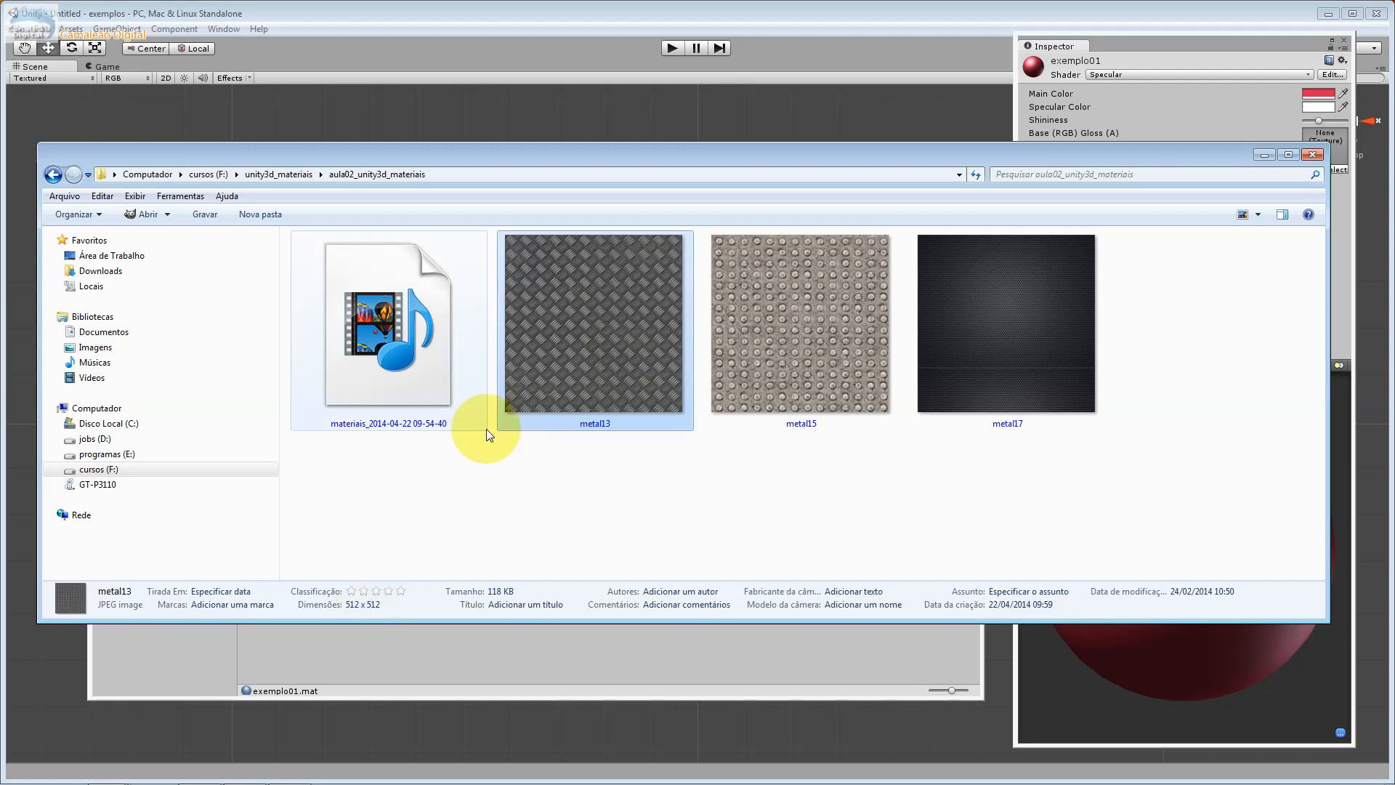
Compare the file details of metal13, metal15 and metal17, and minimize the folder window
left_click(974, 337)
left_click(795, 334)
left_click(639, 338)
left_click(818, 338)
left_click(1010, 345)
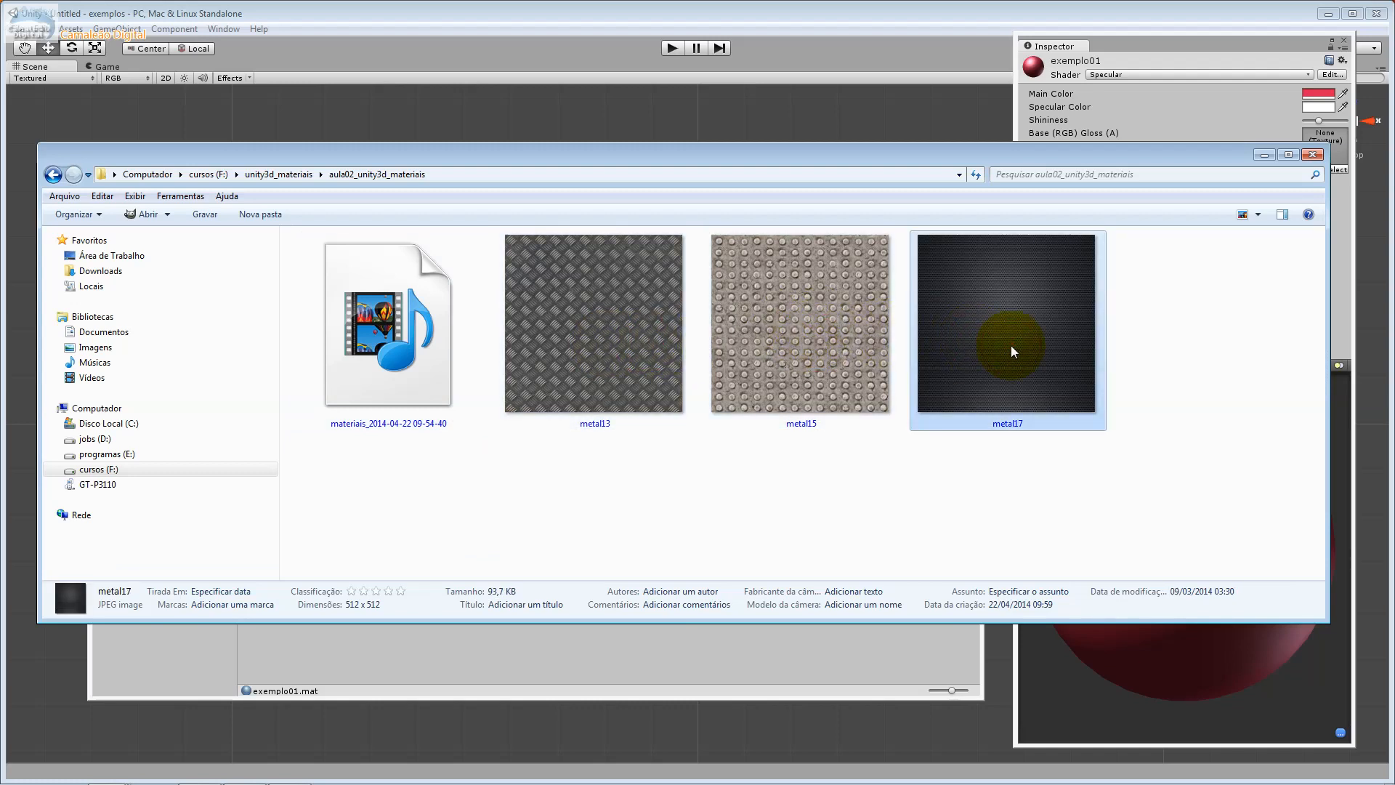
left_click(624, 353)
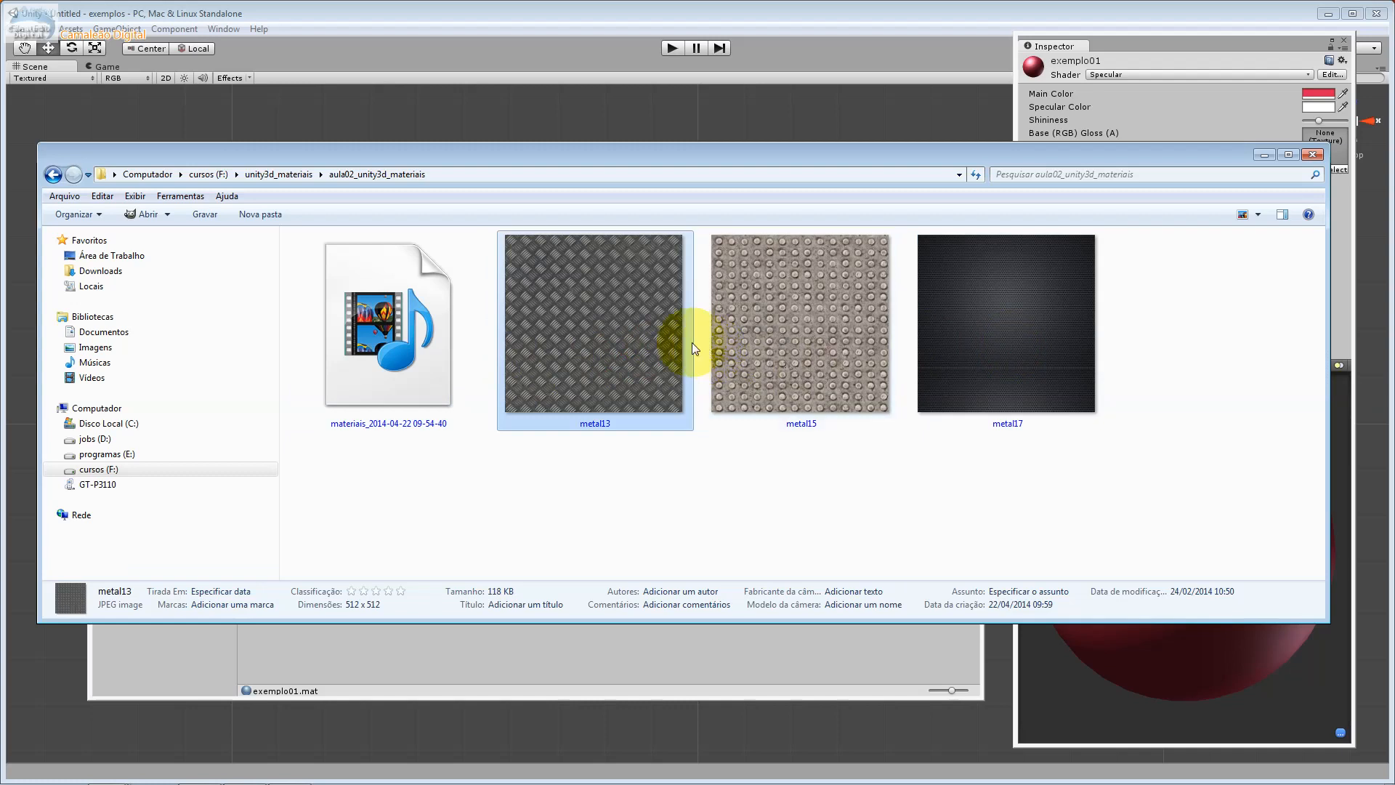
left_click(835, 353)
left_click(955, 358)
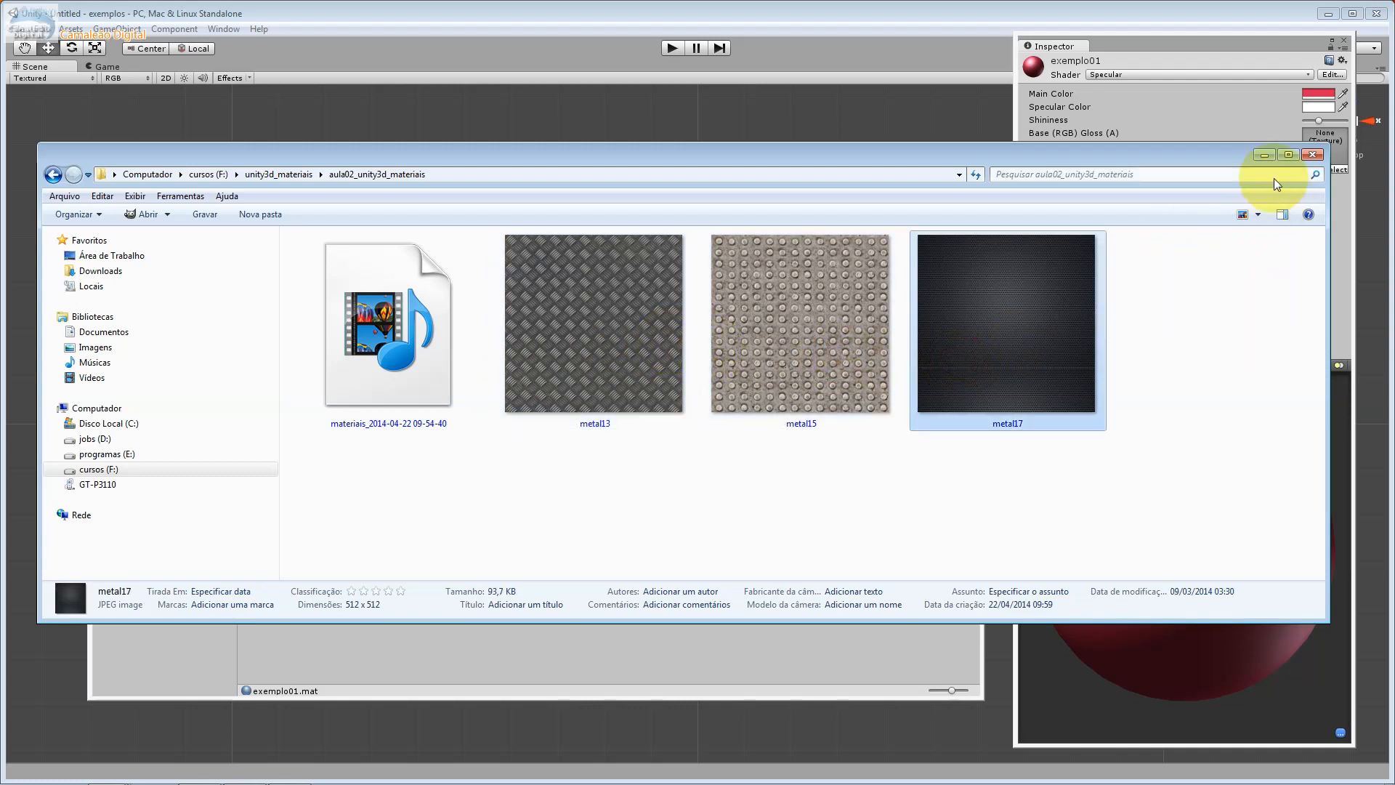
left_click(1264, 154)
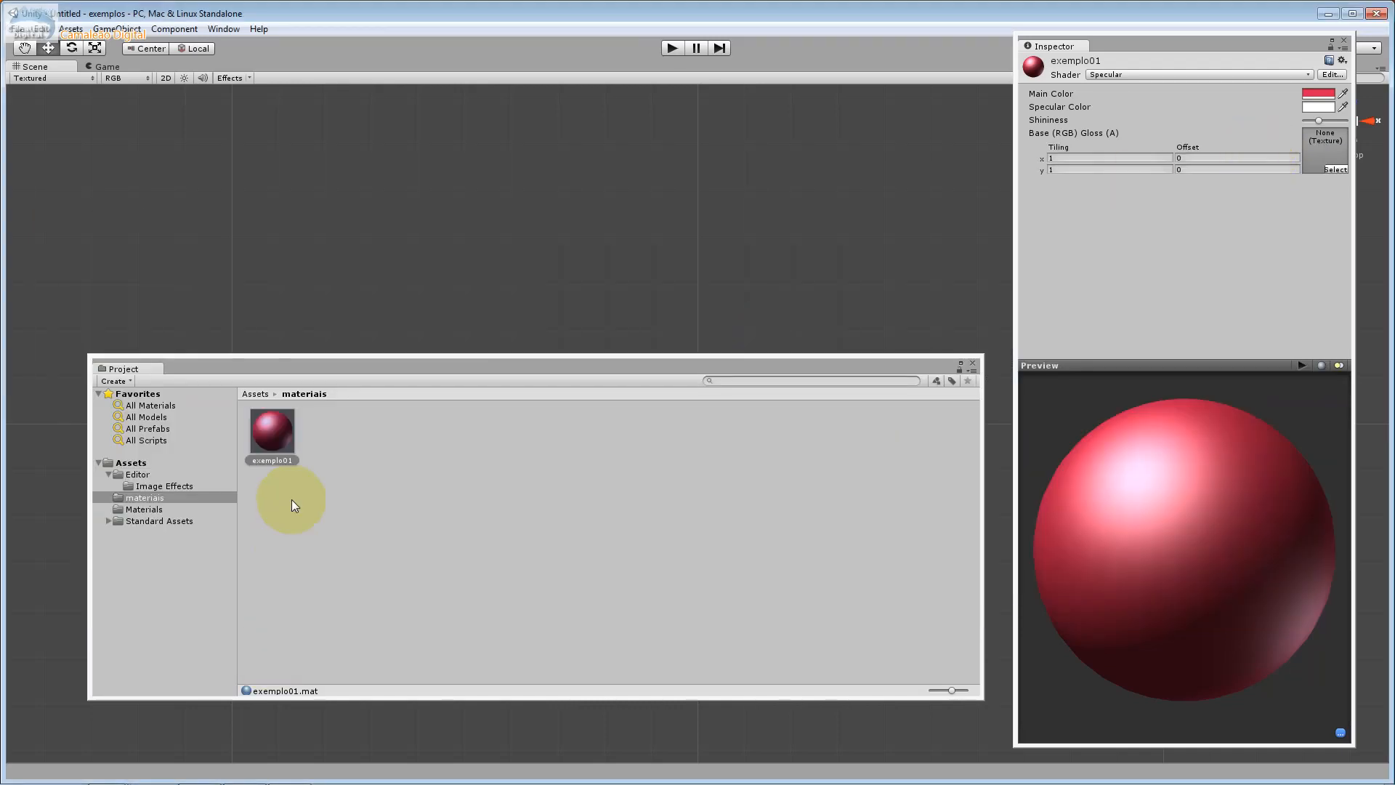
Copy the metal13, metal15 and metal17 images in Windows Explorer and move its window aside to uncover Unity's project folders
key("alt+Tab")
left_click_drag(1137, 514, 628, 321)
right_click(627, 321)
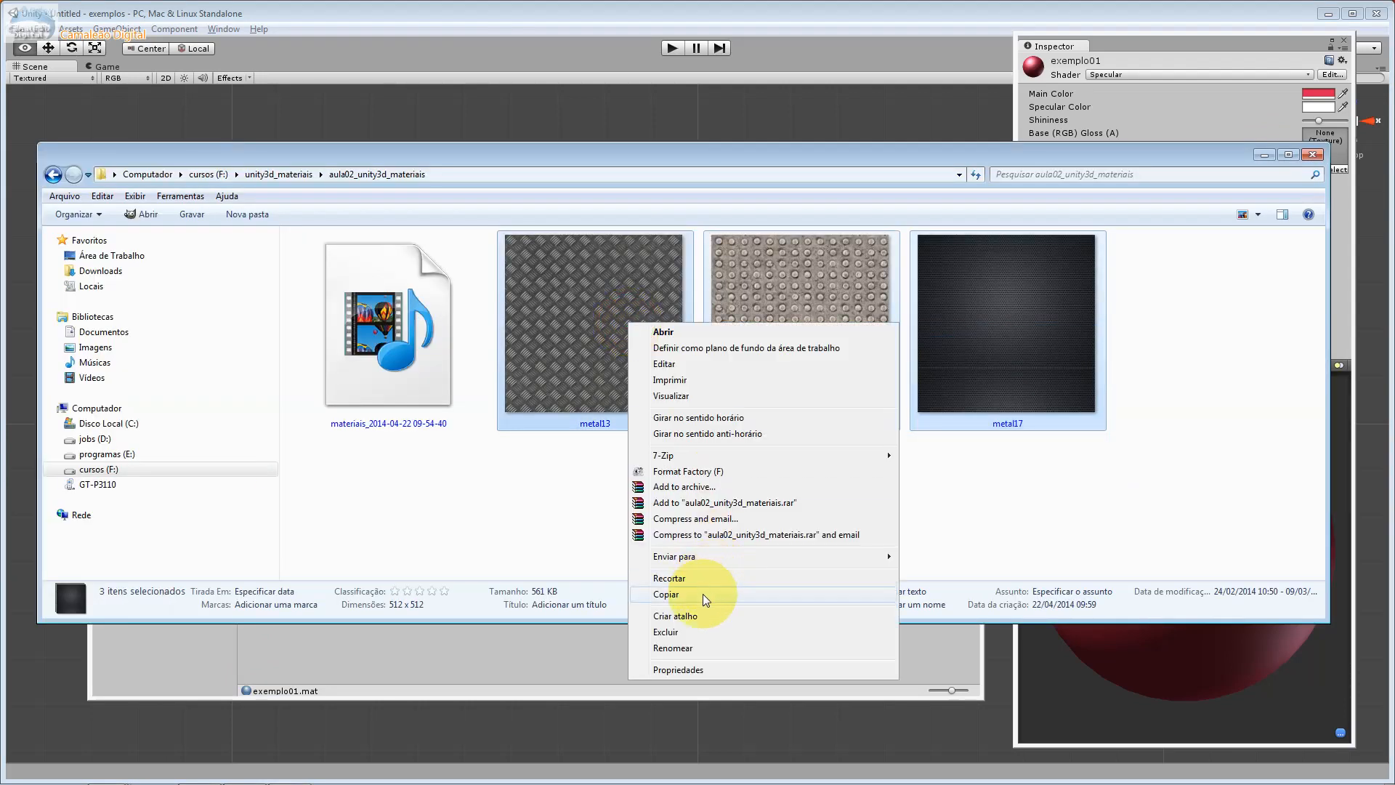
left_click(703, 594)
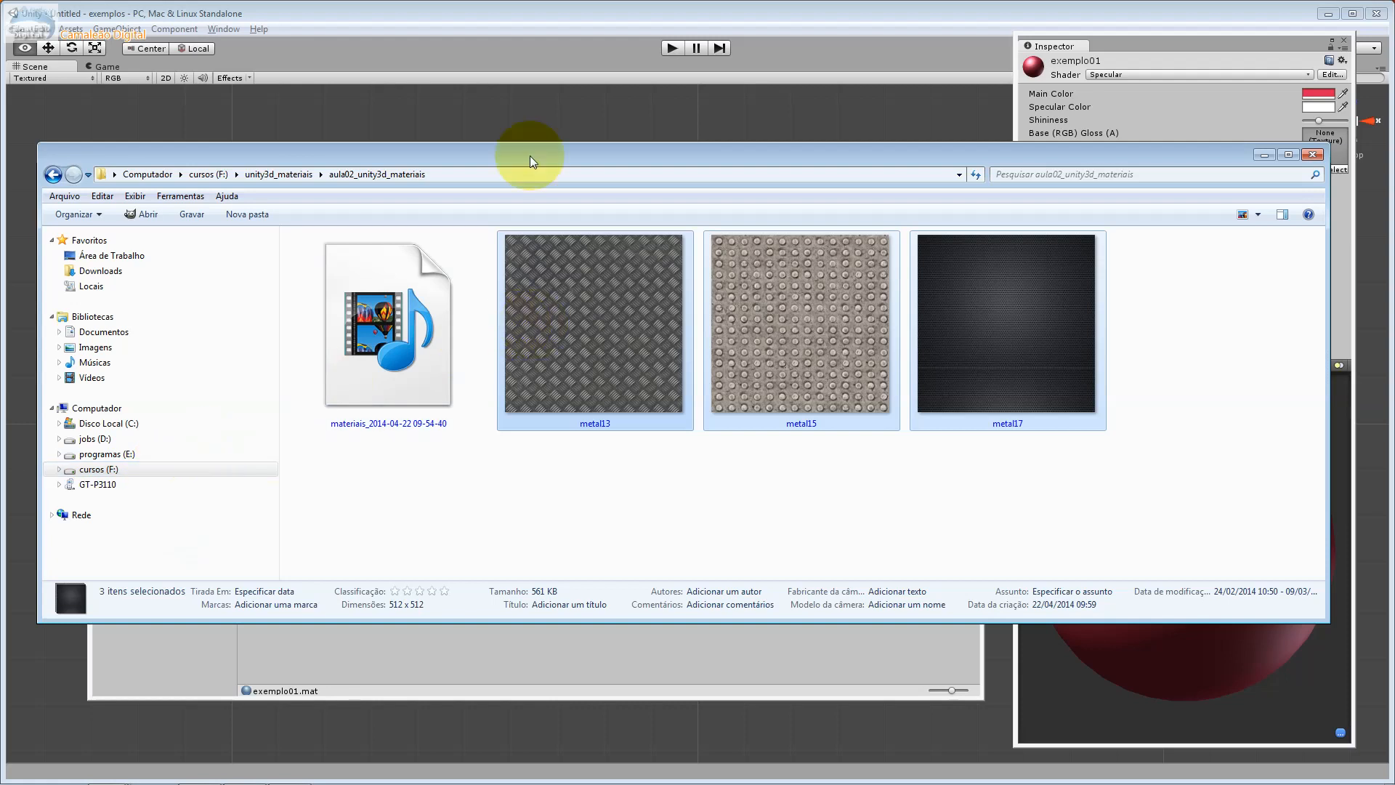
left_click_drag(490, 162, 1175, 156)
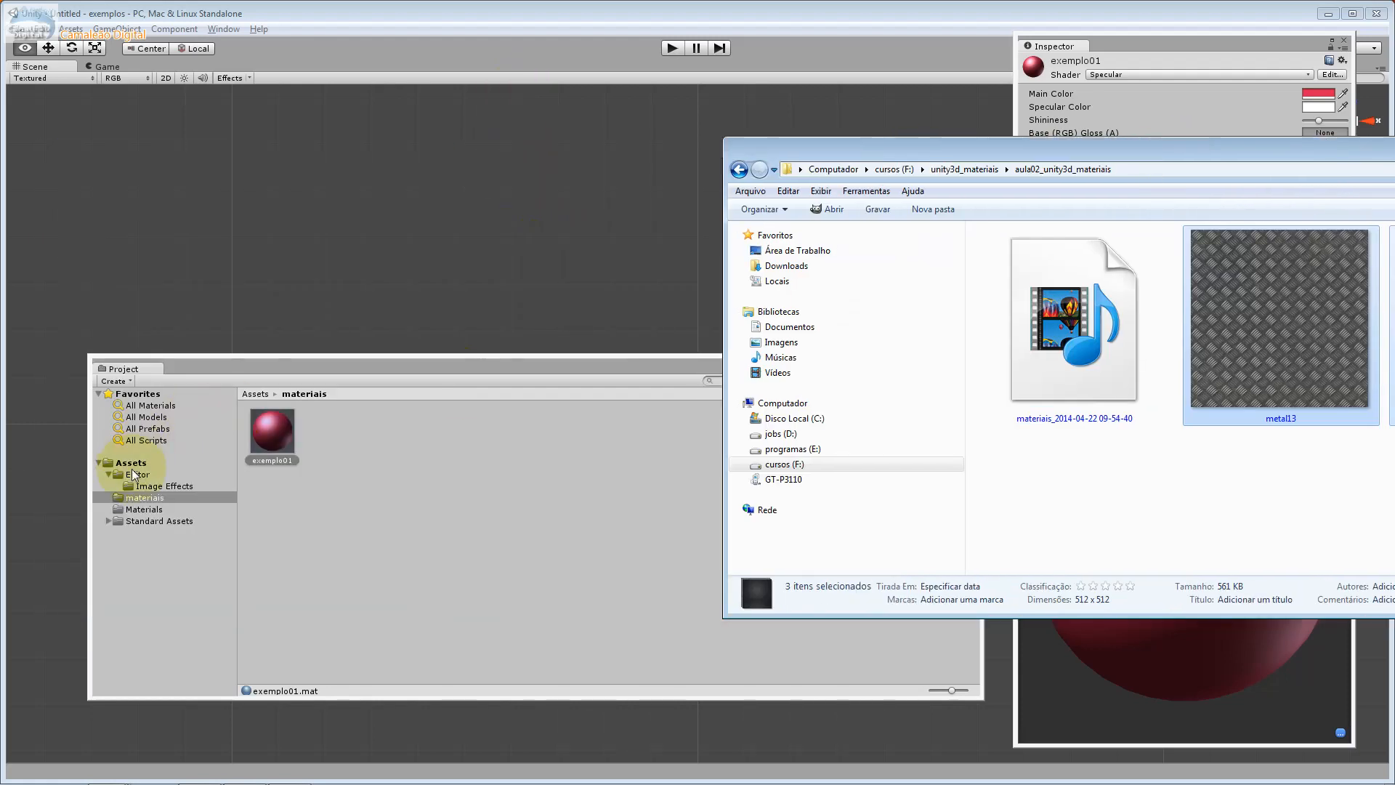
View the contents of the Materials folder in the Unity project and return to the Explorer window
left_click(142, 507)
left_click(142, 508)
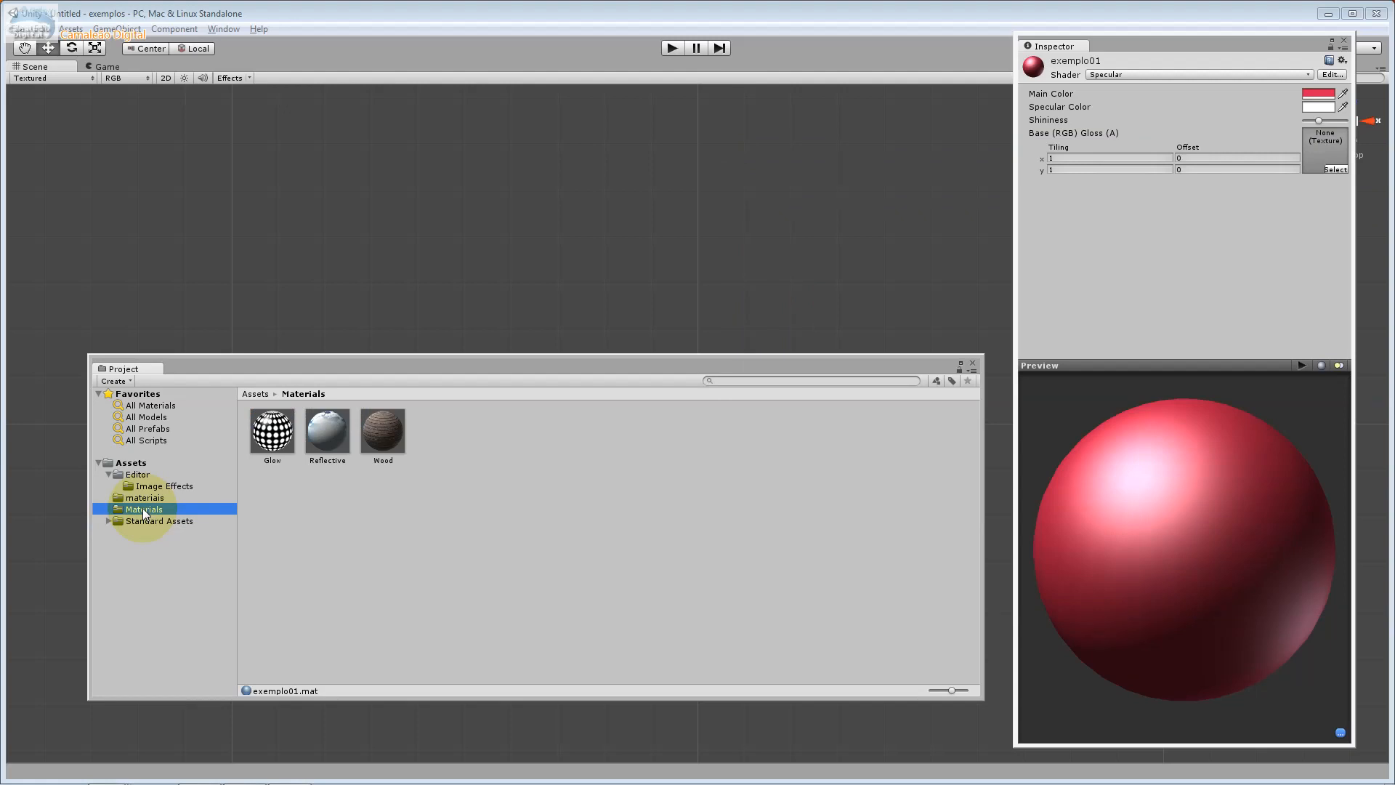
key("alt+Tab")
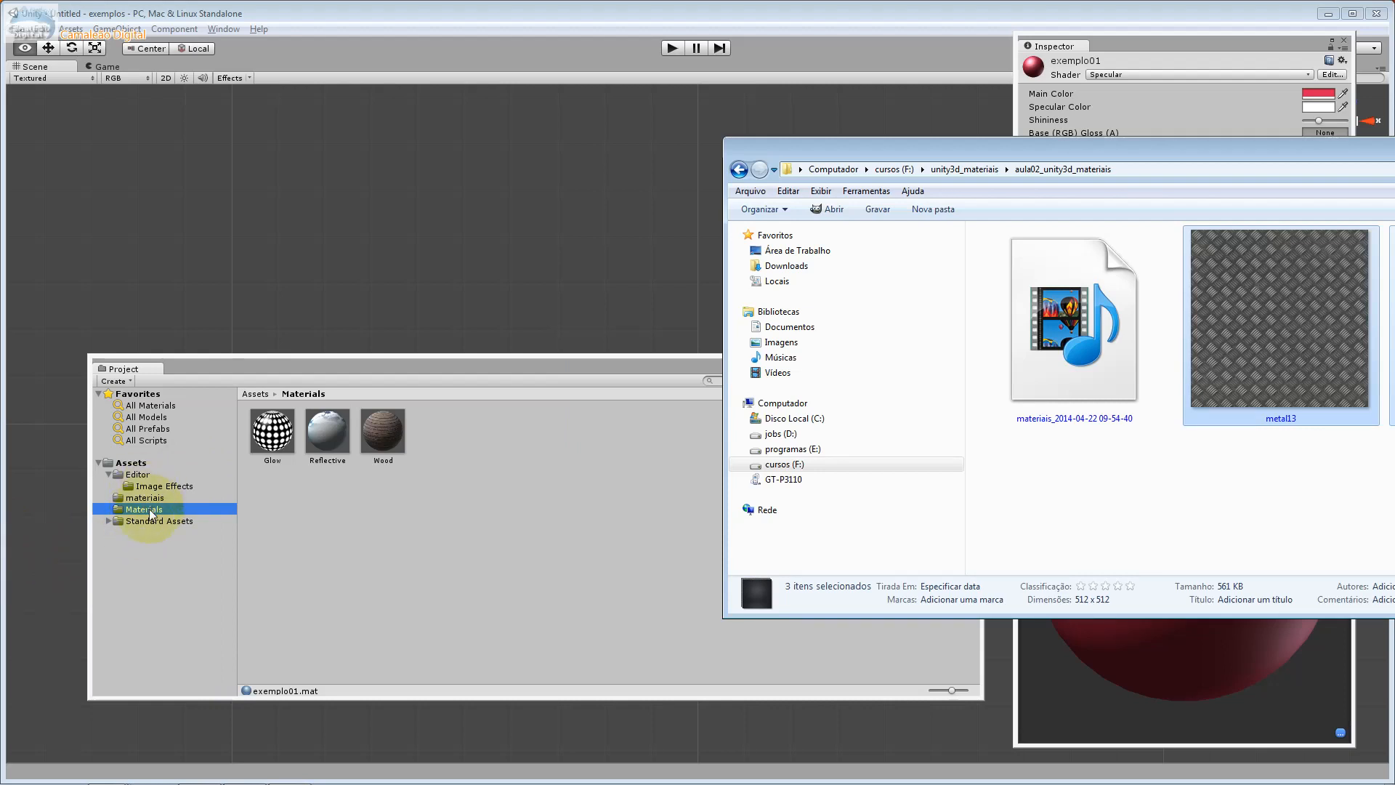
Create a folder named "materiais 1" in Unity's Assets and delete it again
left_click(133, 467)
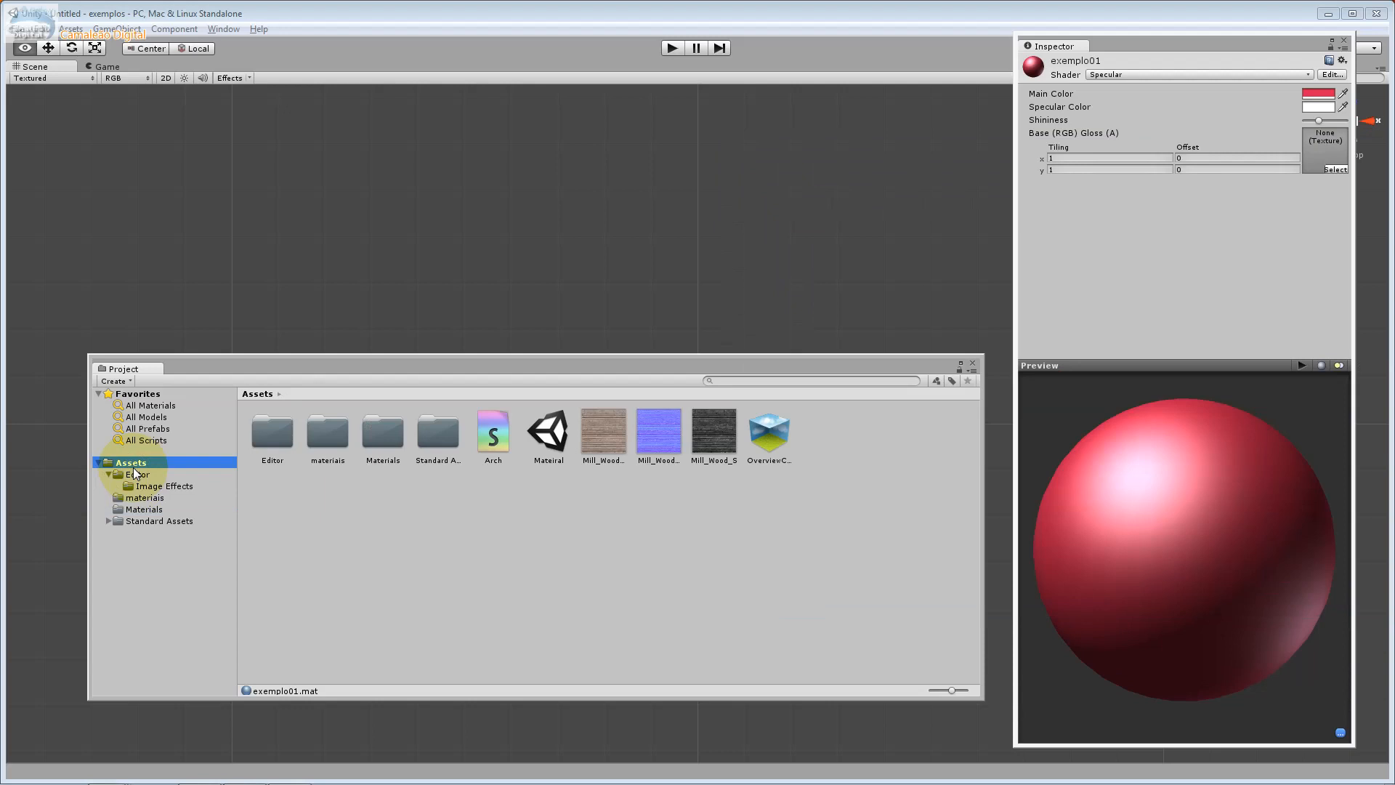
right_click(135, 473)
mouse_move(216, 475)
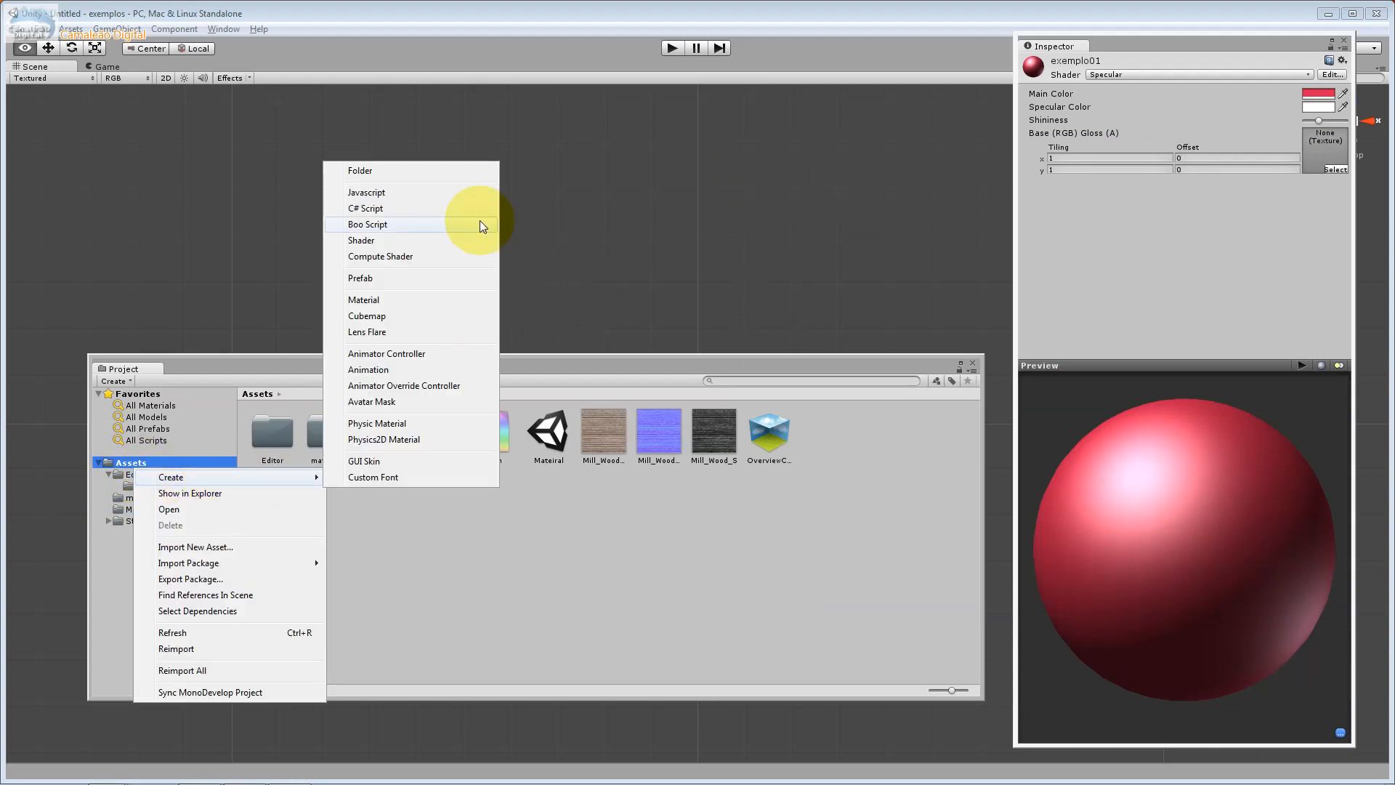
left_click(450, 177)
type("materiais 1")
key("Return")
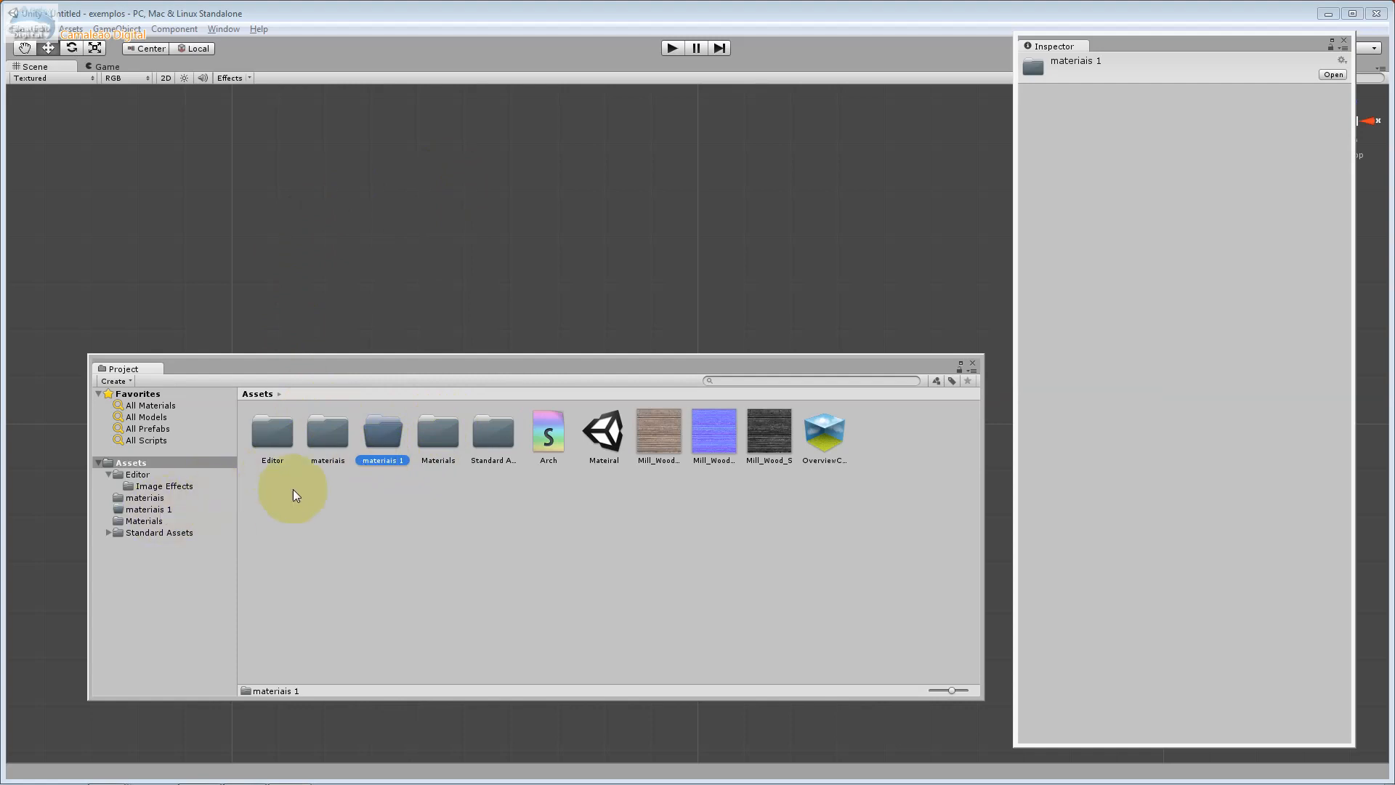
double_click(384, 436)
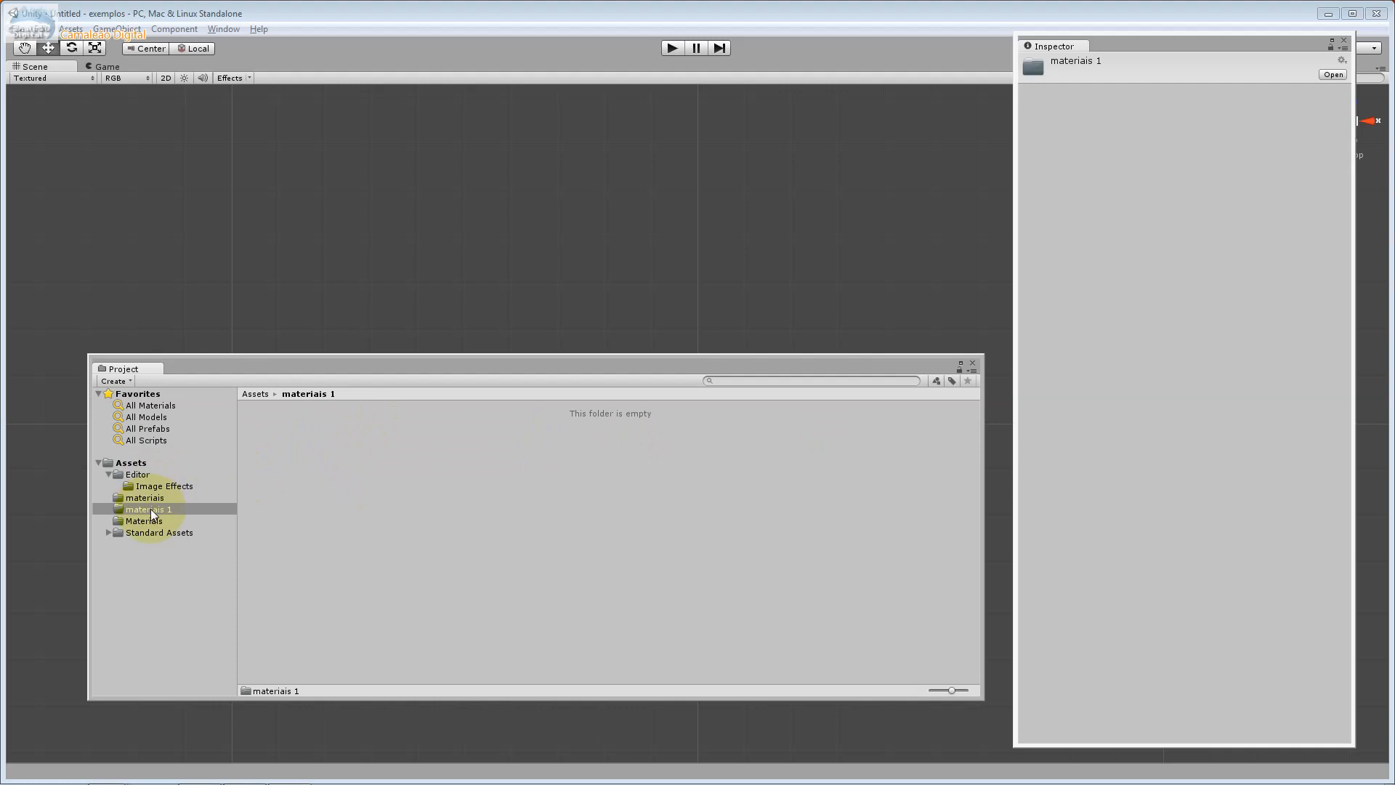
key("Delete")
key("Return")
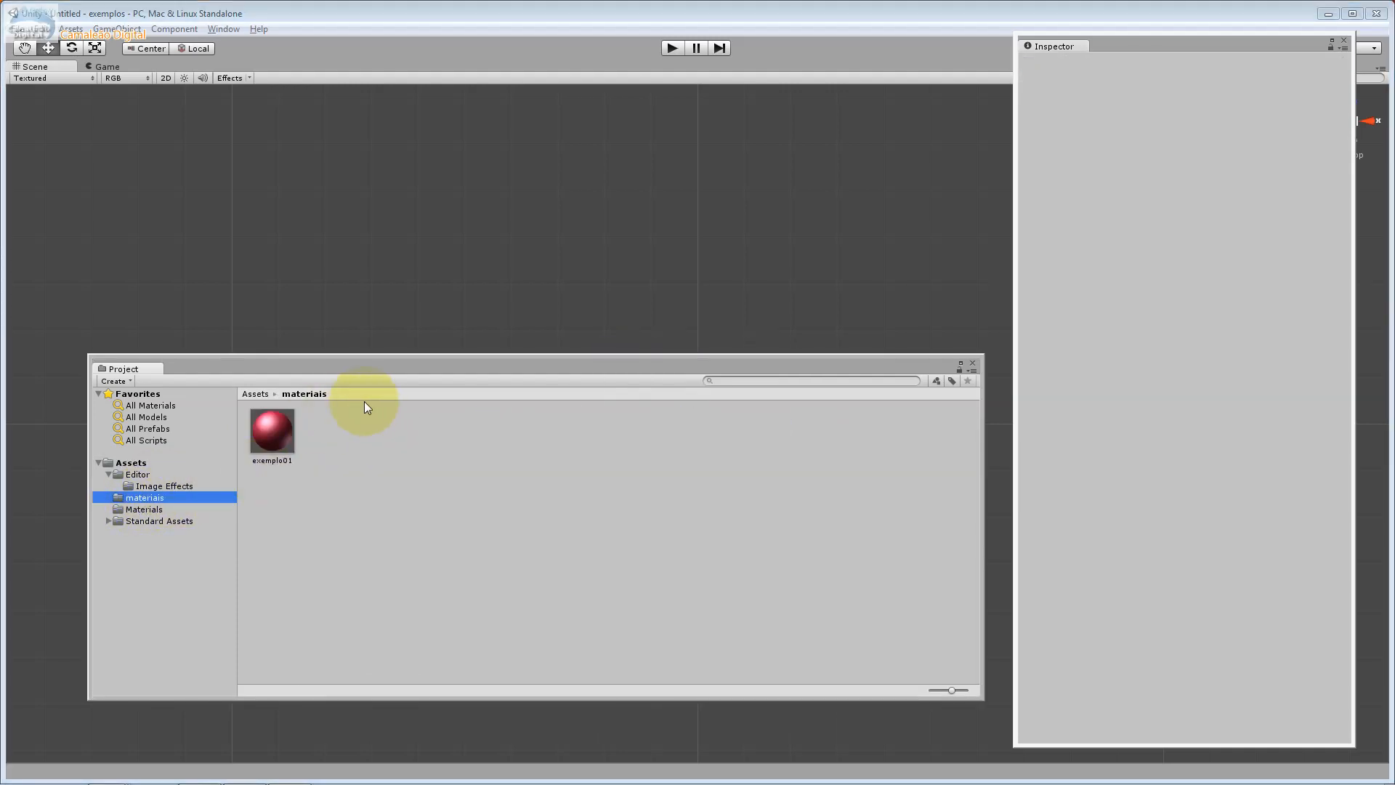
Import metal13, metal15 and metal17 from the Explorer window into Unity's materiais folder and select the exemplo01 material
key("alt+Tab")
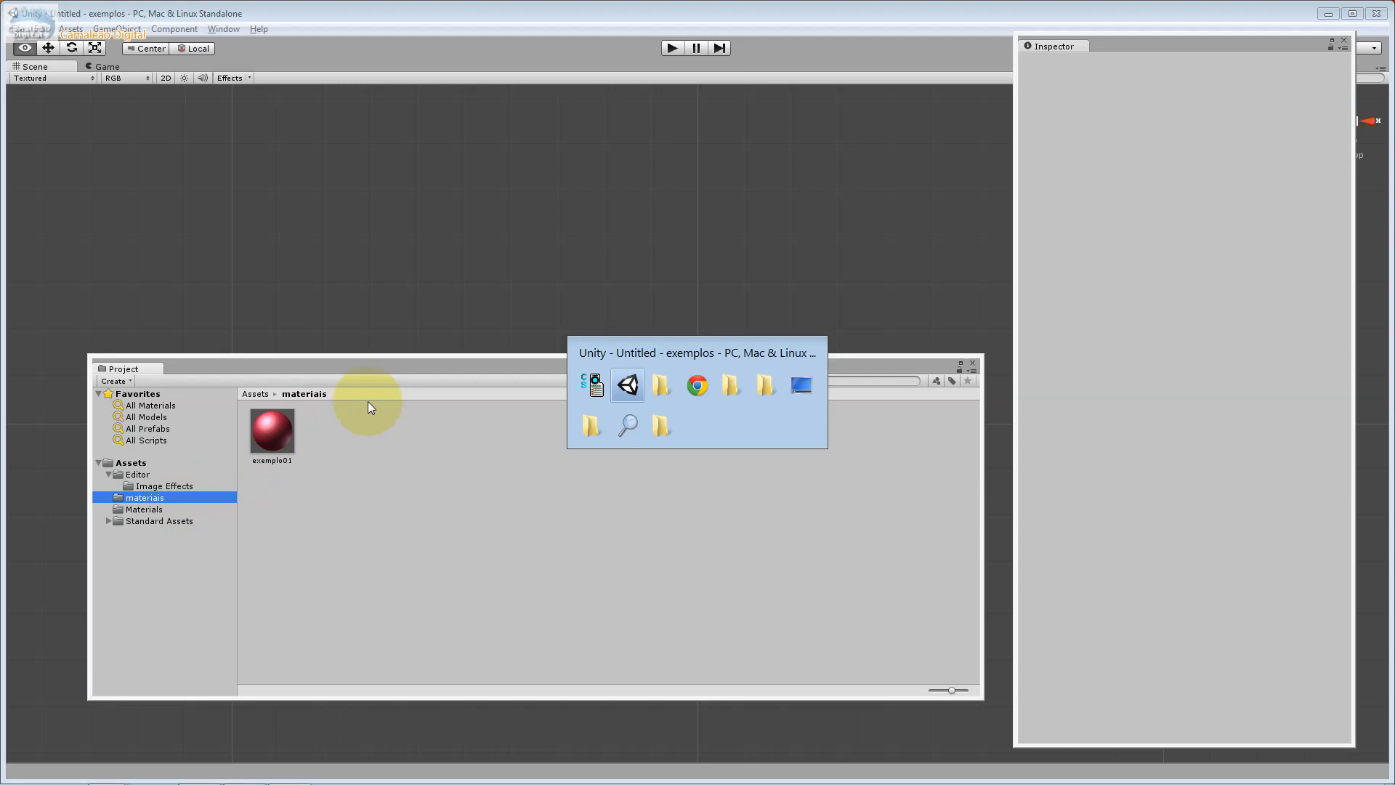
key("alt+Tab")
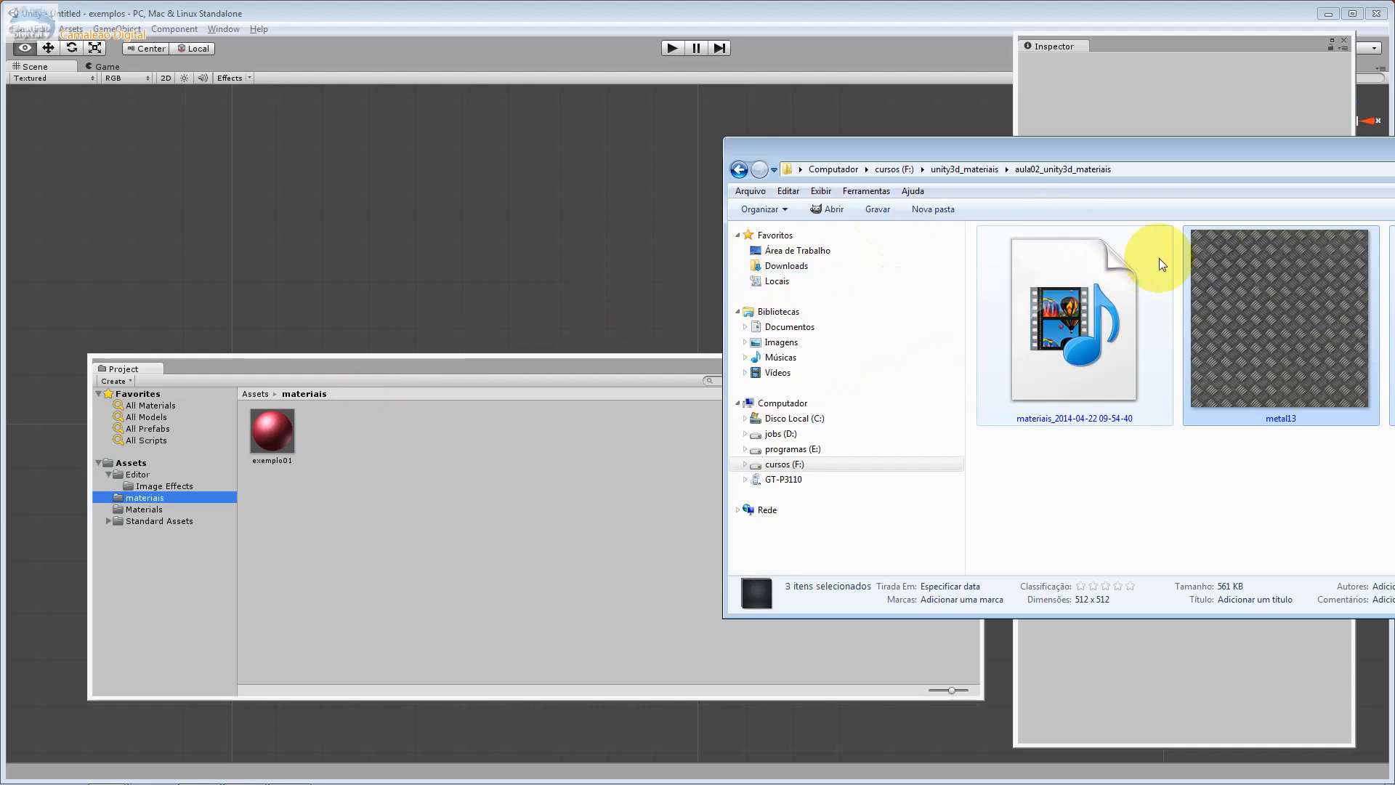
left_click_drag(1202, 285, 379, 448)
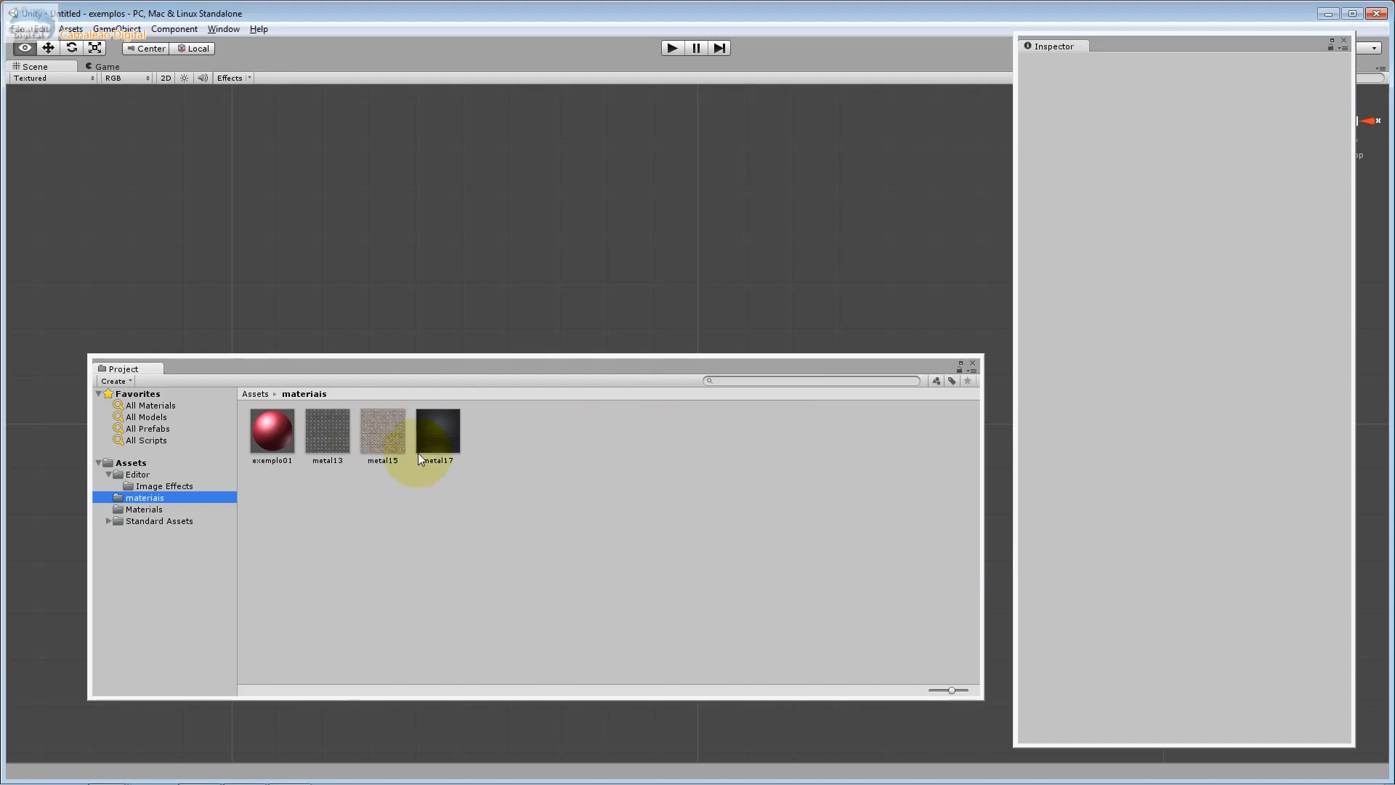
left_click(272, 432)
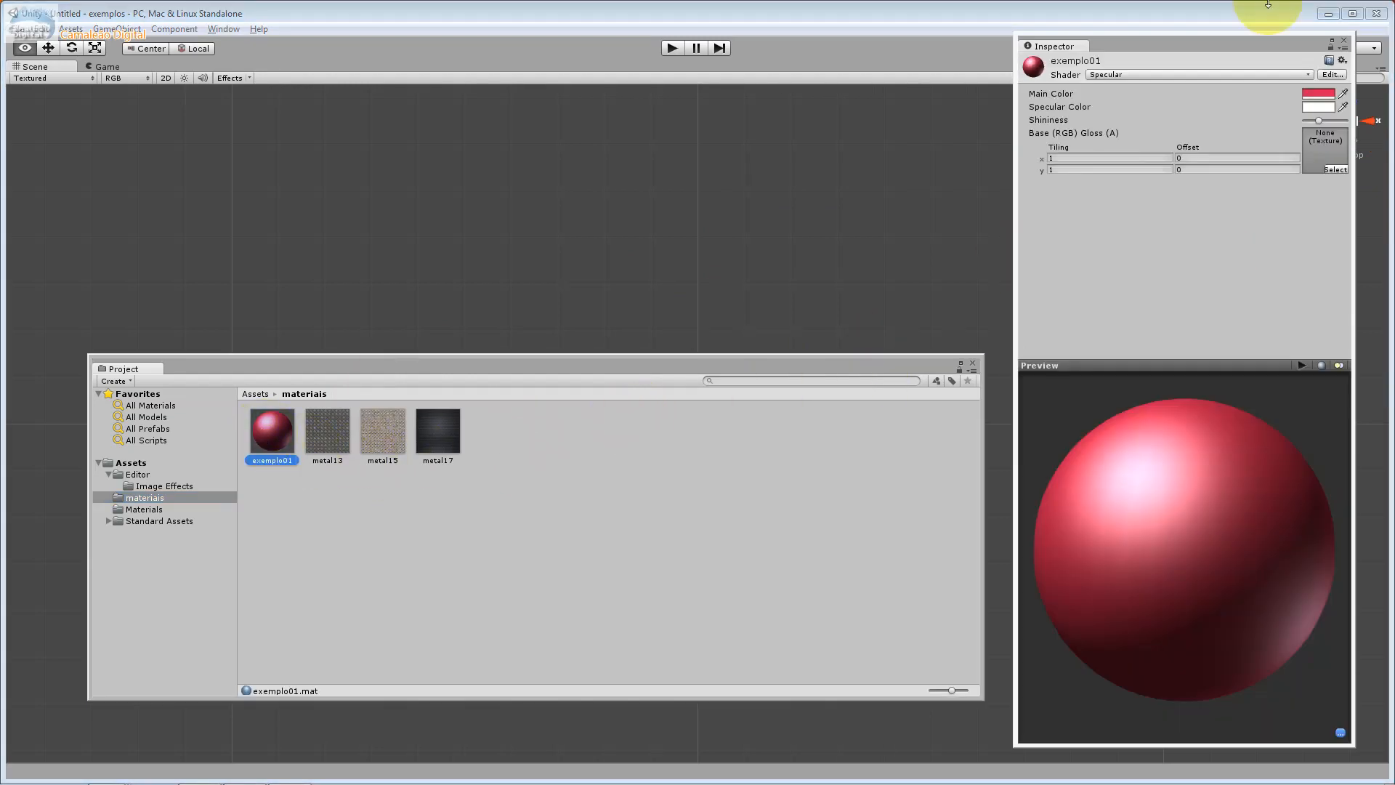
Assign the metal13 image as exemplo01's Base (RGB) Gloss texture and examine it on the preview sphere
left_click(1324, 170)
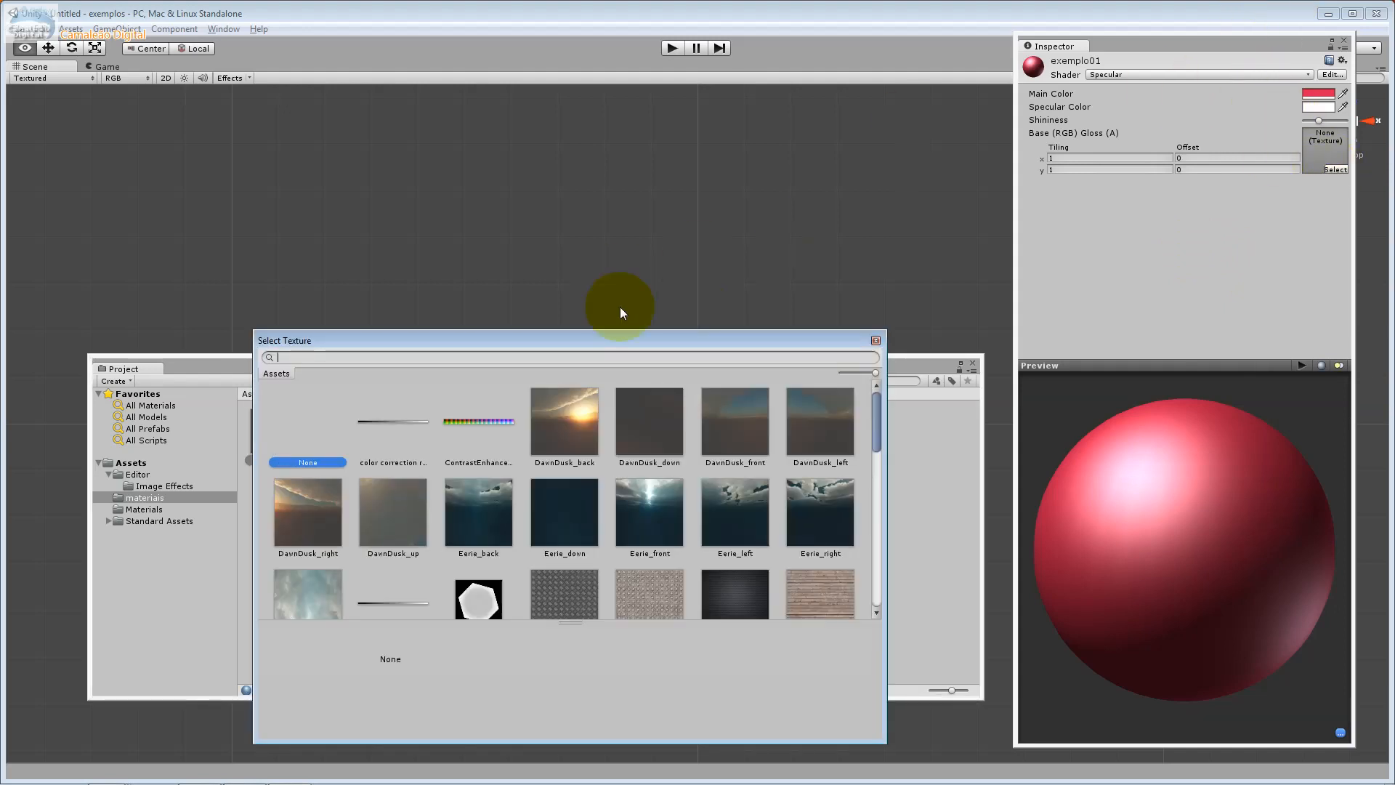
left_click_drag(880, 420, 857, 437)
left_click(572, 507)
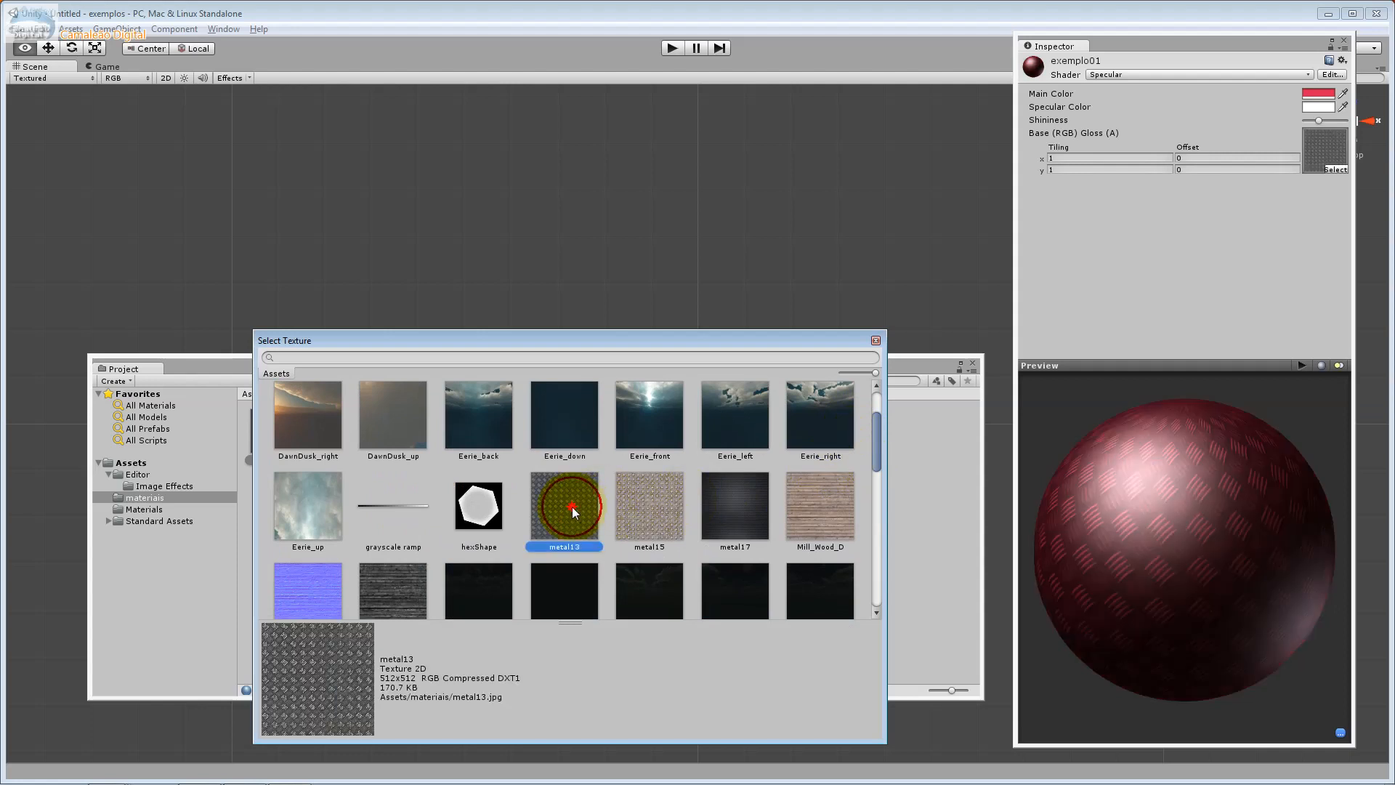
left_click(1250, 473)
left_click_drag(1026, 499, 1005, 500)
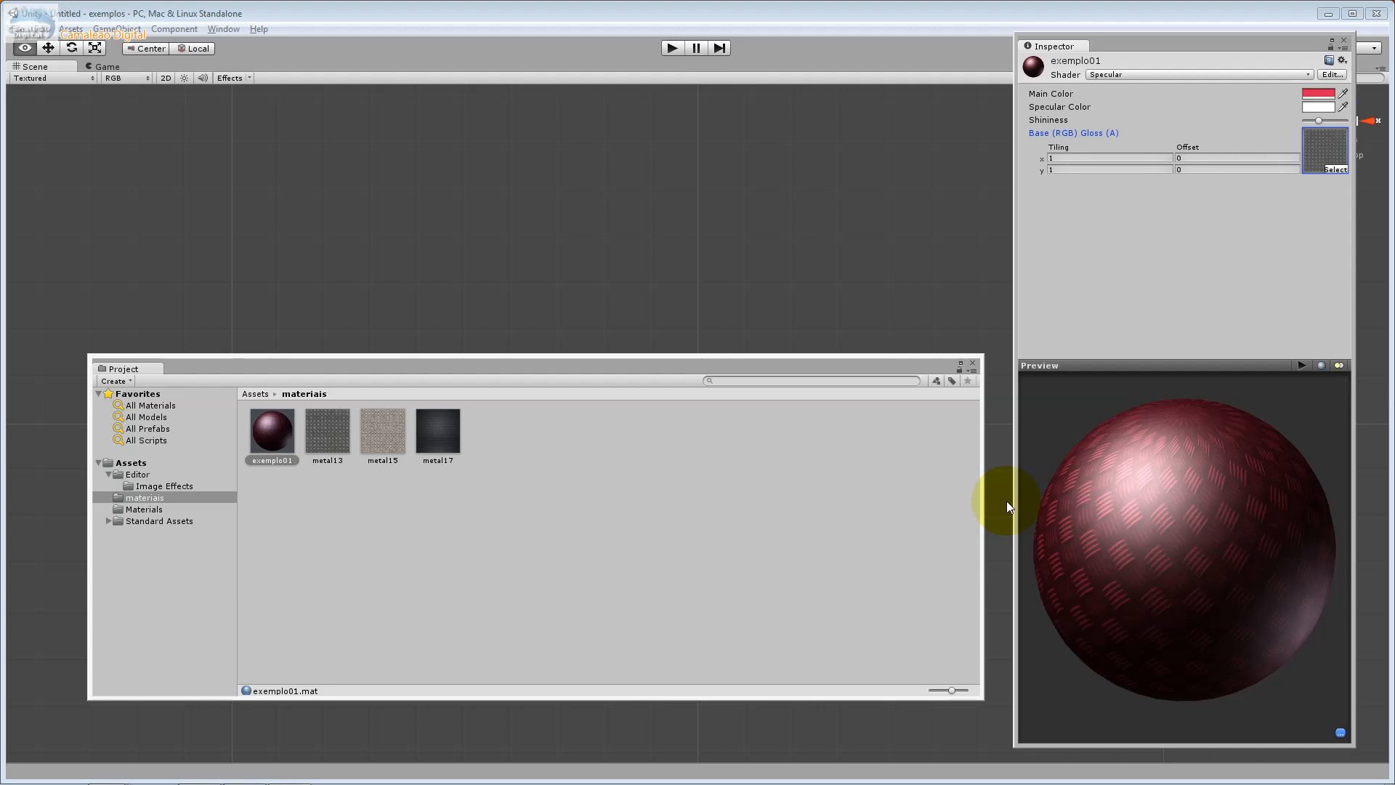
left_click_drag(1300, 491, 950, 470)
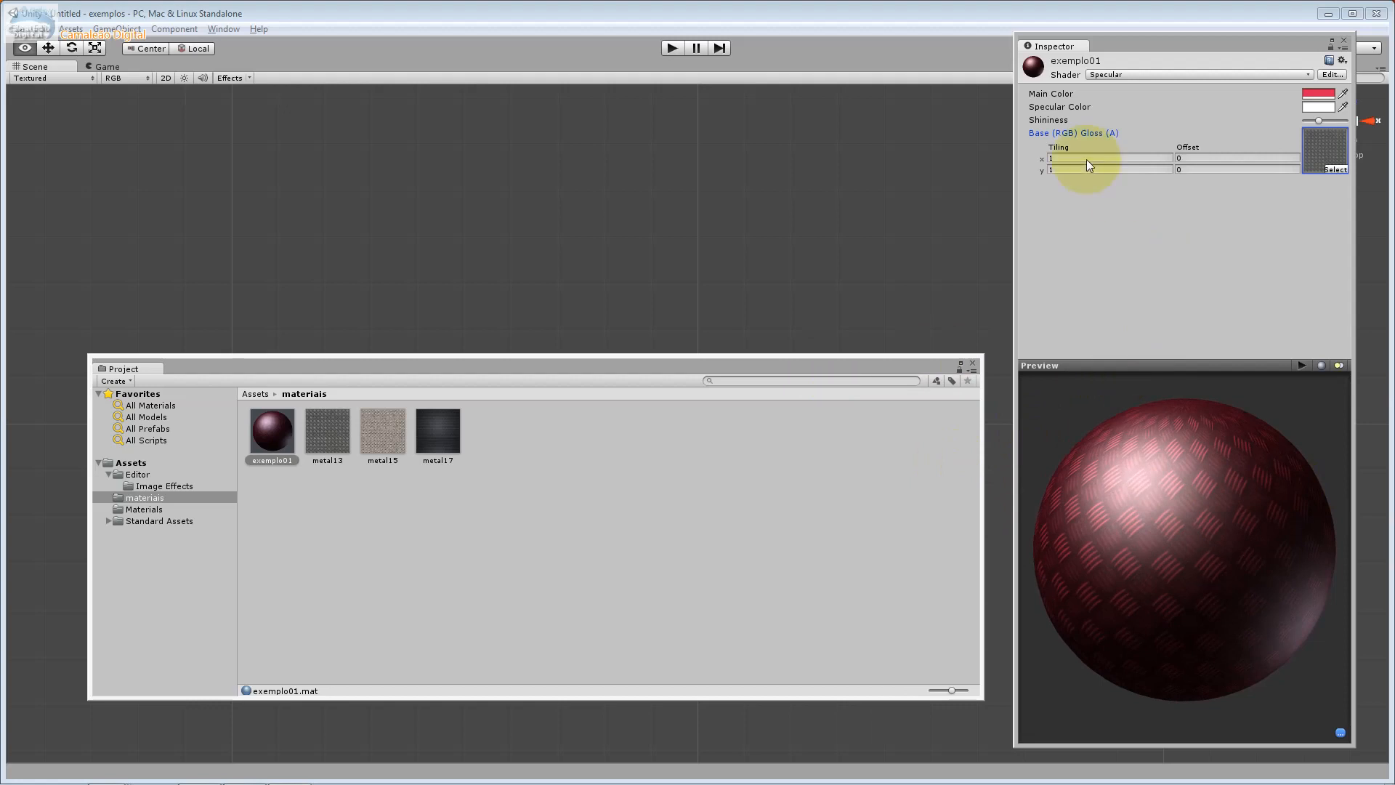
Try dark red, grey, teal and olive main colors on exemplo01, ending with white (RGB 255, 255, 255)
left_click(1317, 93)
left_click(769, 467)
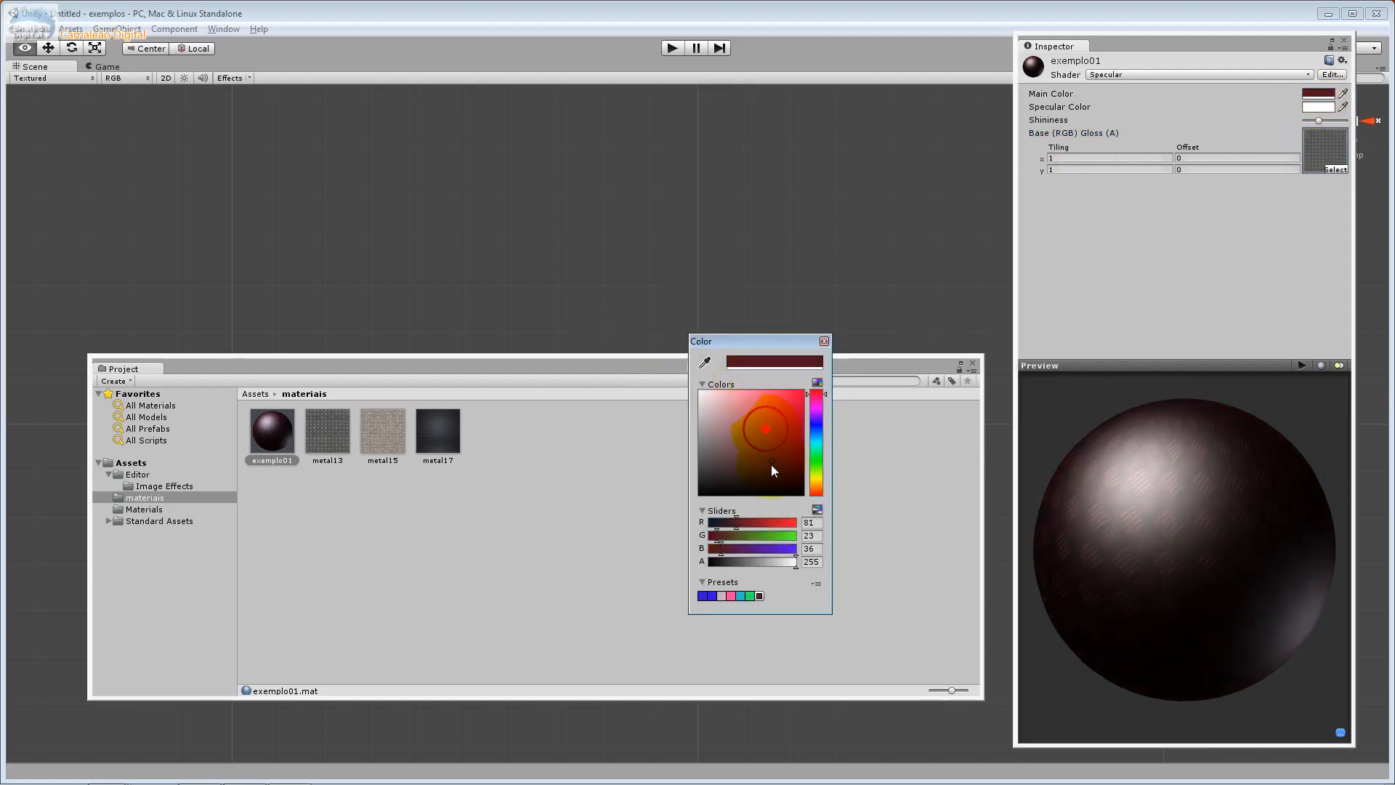
mouse_move(767, 469)
left_mouse_down()
mouse_move(789, 395)
mouse_move(749, 409)
mouse_move(687, 378)
mouse_move(699, 494)
mouse_move(713, 435)
mouse_move(703, 457)
left_mouse_up()
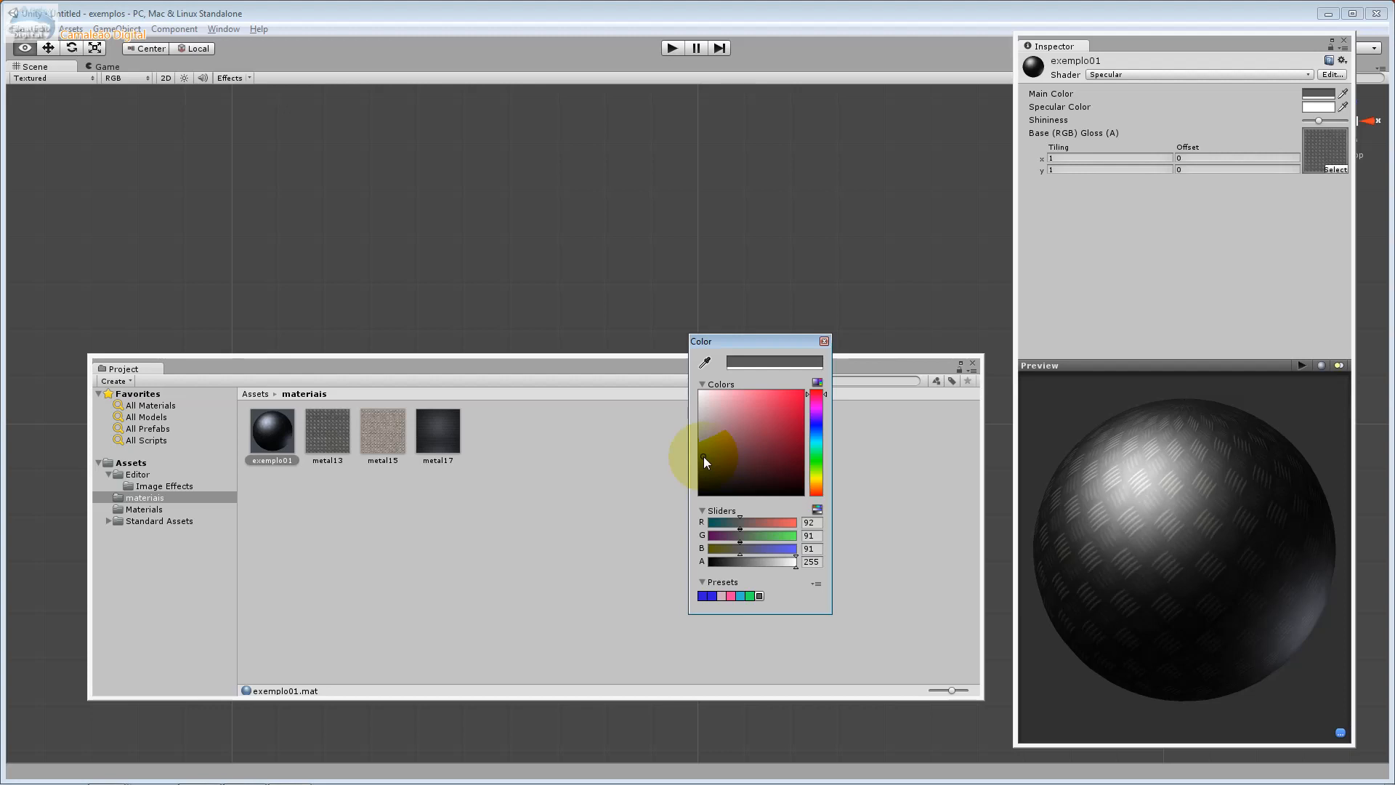
mouse_move(819, 429)
left_mouse_down()
mouse_move(818, 447)
mouse_move(771, 394)
mouse_move(751, 451)
left_mouse_up()
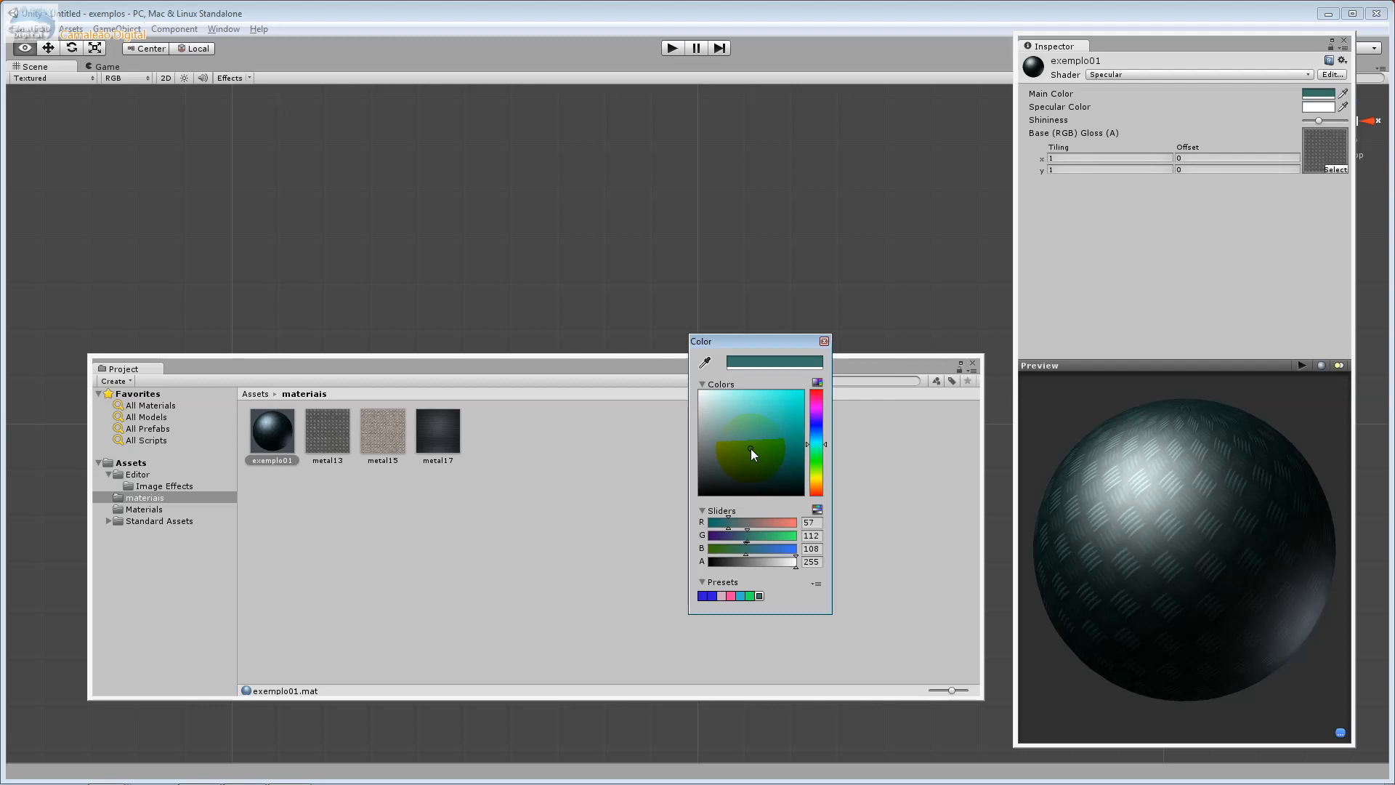
left_click(818, 479)
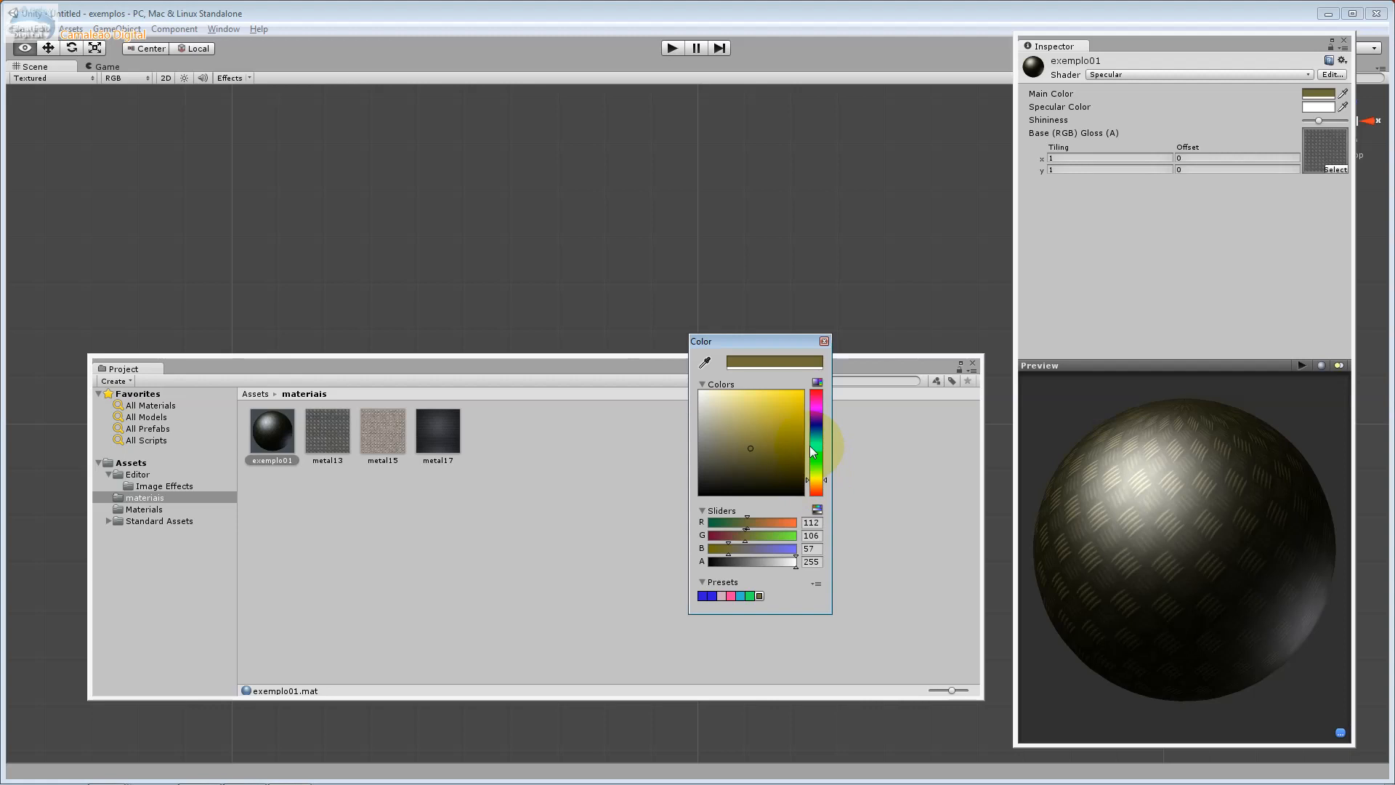
mouse_move(719, 469)
left_mouse_down()
mouse_move(700, 490)
mouse_move(686, 384)
left_mouse_up()
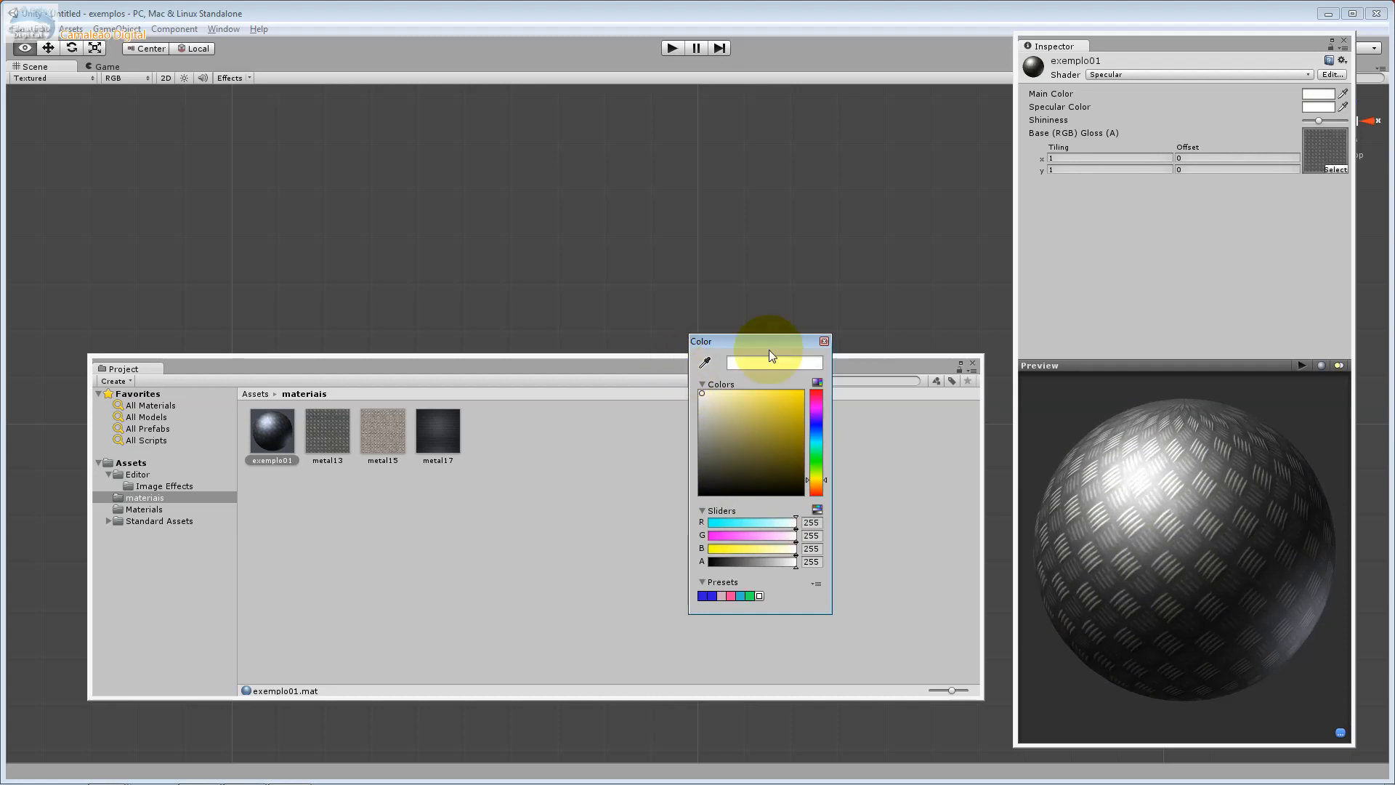
left_click(826, 340)
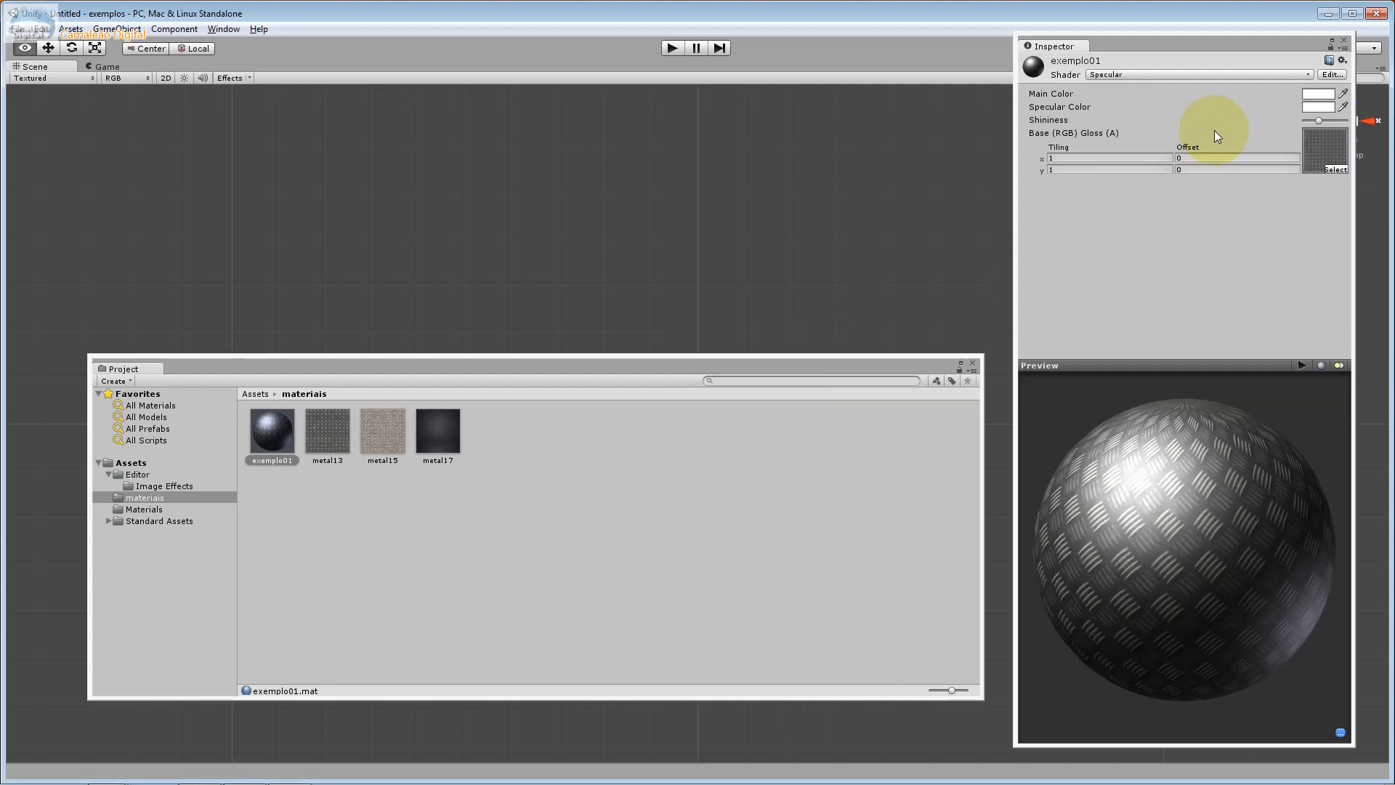
Try red, blue and dark yellow specular colors on exemplo01, ending with a light grey (RGB 159, 156, 148)
left_click(1328, 102)
left_click_drag(796, 415, 792, 386)
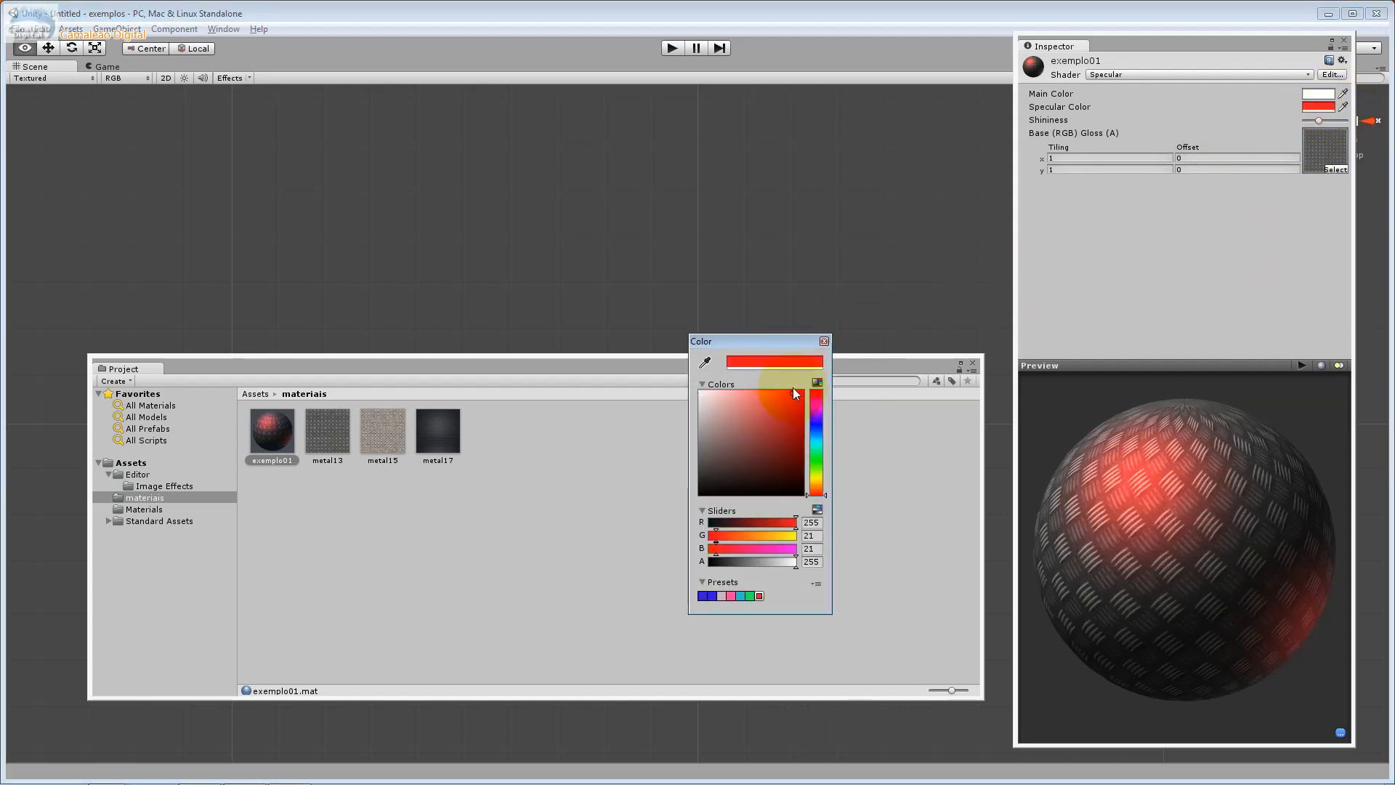
left_click(814, 438)
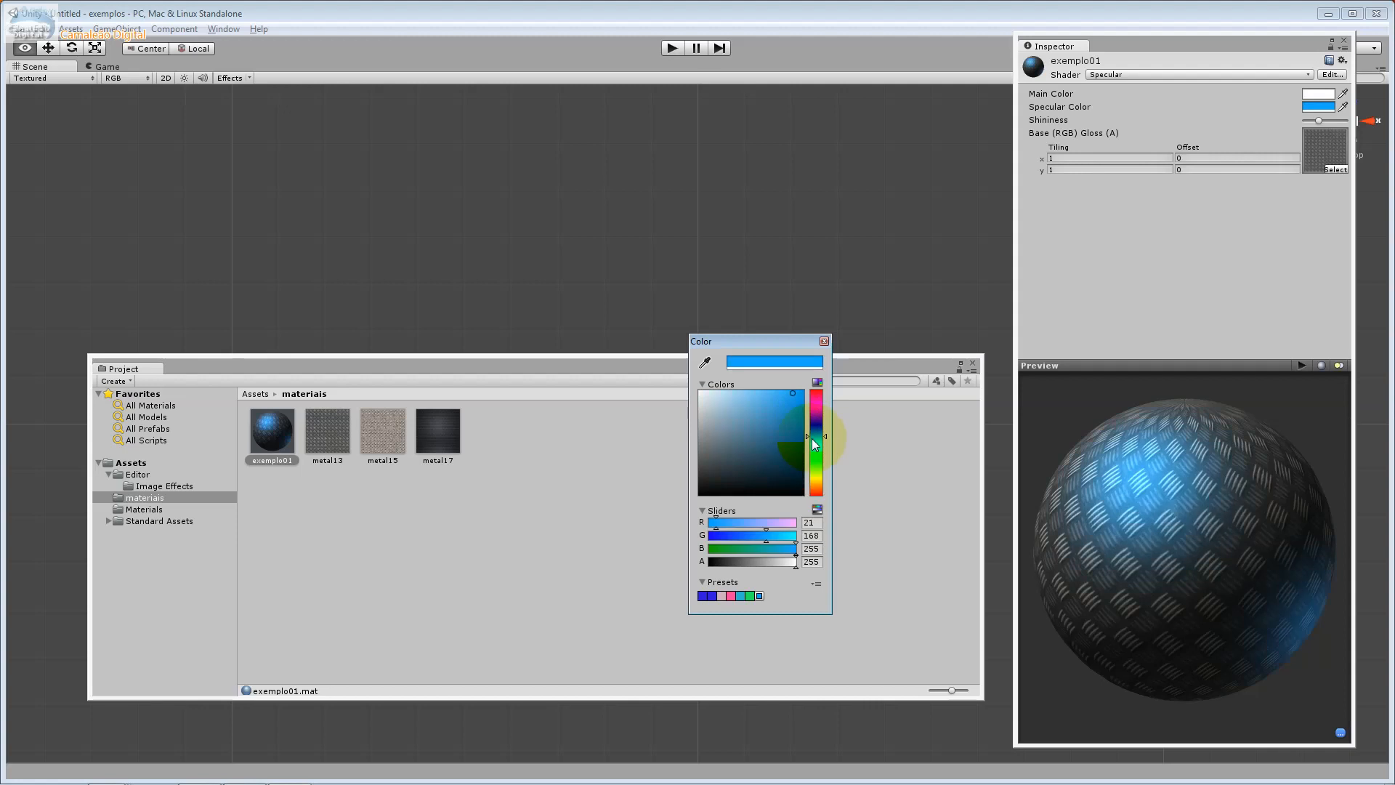
mouse_move(712, 403)
left_mouse_down()
mouse_move(731, 429)
mouse_move(770, 426)
mouse_move(801, 452)
left_mouse_up()
left_click(815, 484)
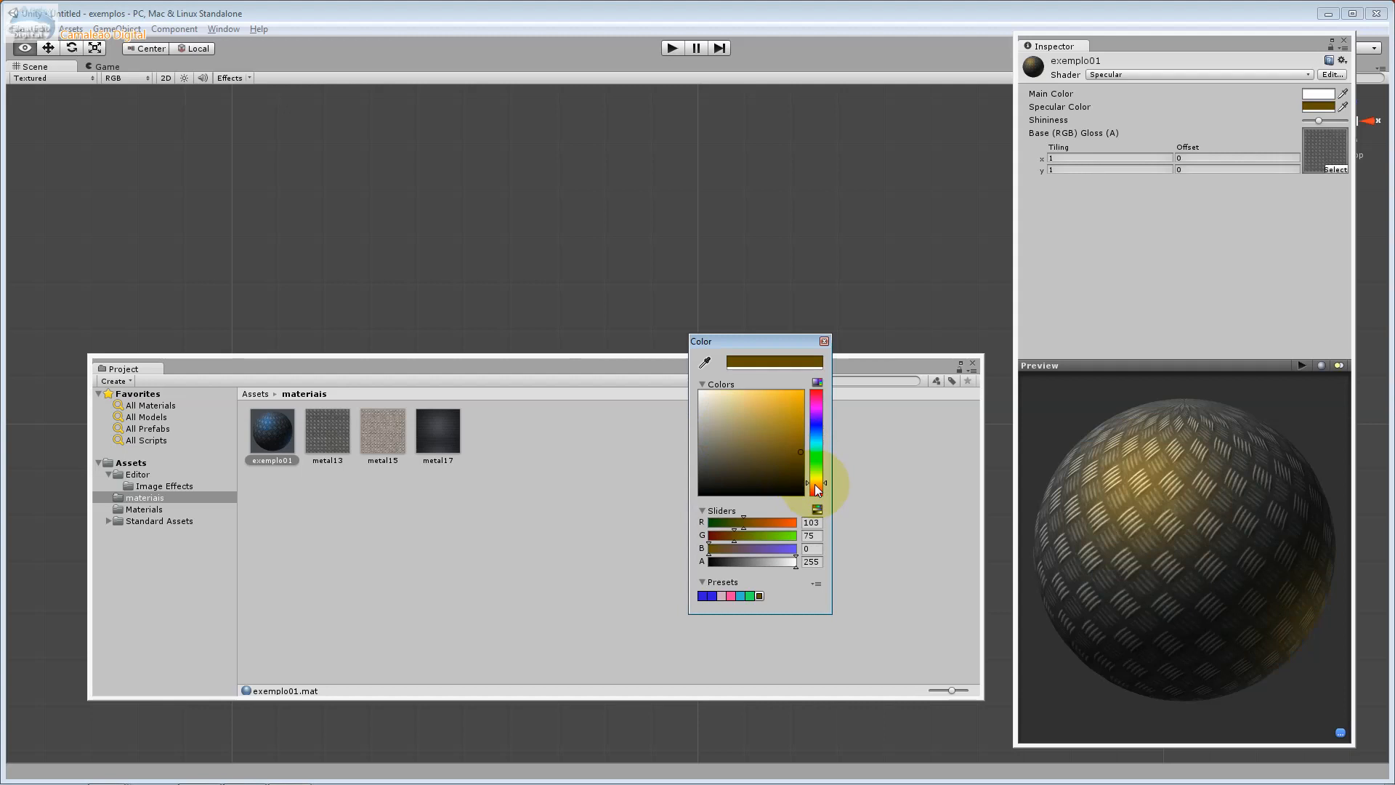
left_click(714, 431)
mouse_move(710, 430)
left_mouse_down()
mouse_move(709, 415)
mouse_move(709, 430)
left_mouse_up()
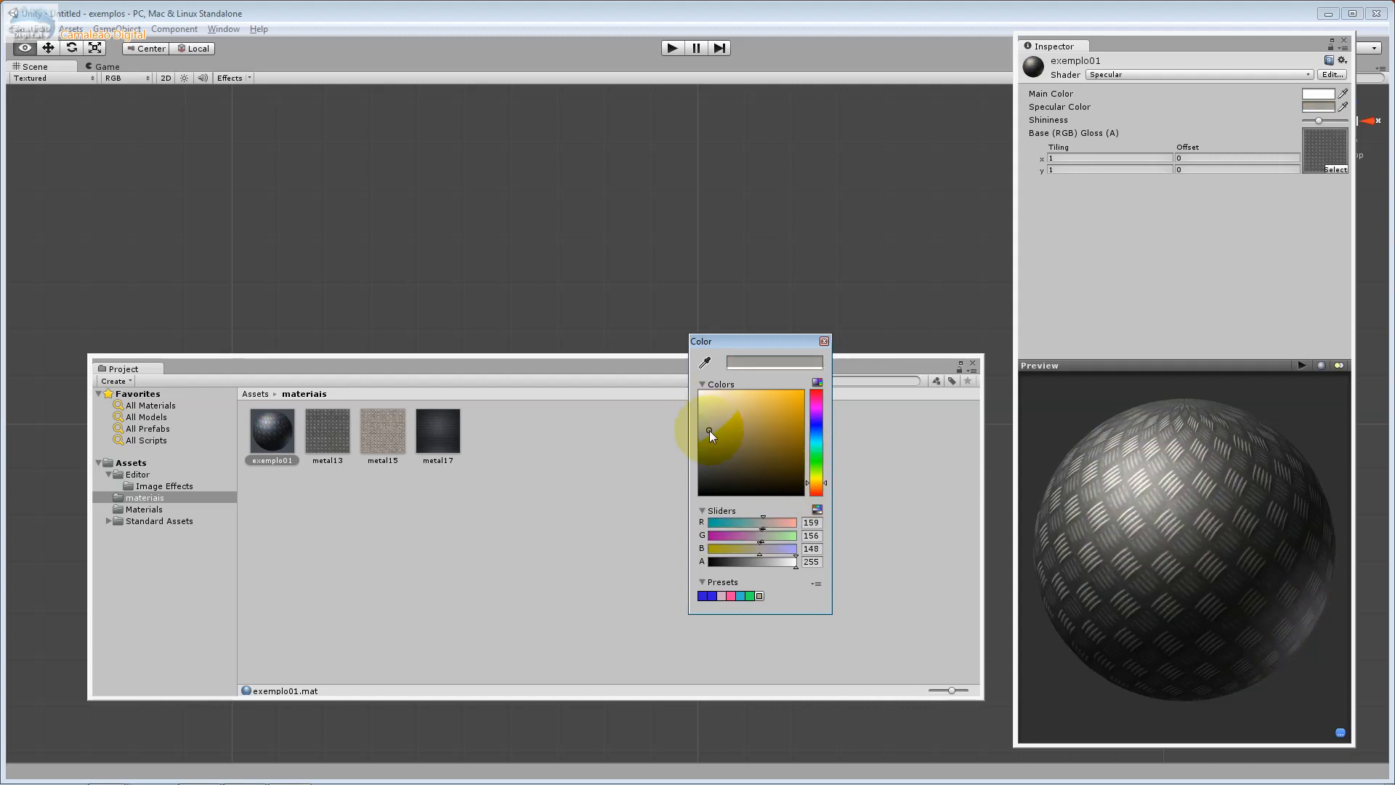
left_click(824, 342)
Set the base texture's tiling on exemplo01 to 0.2 in both x and y
left_click(1083, 158)
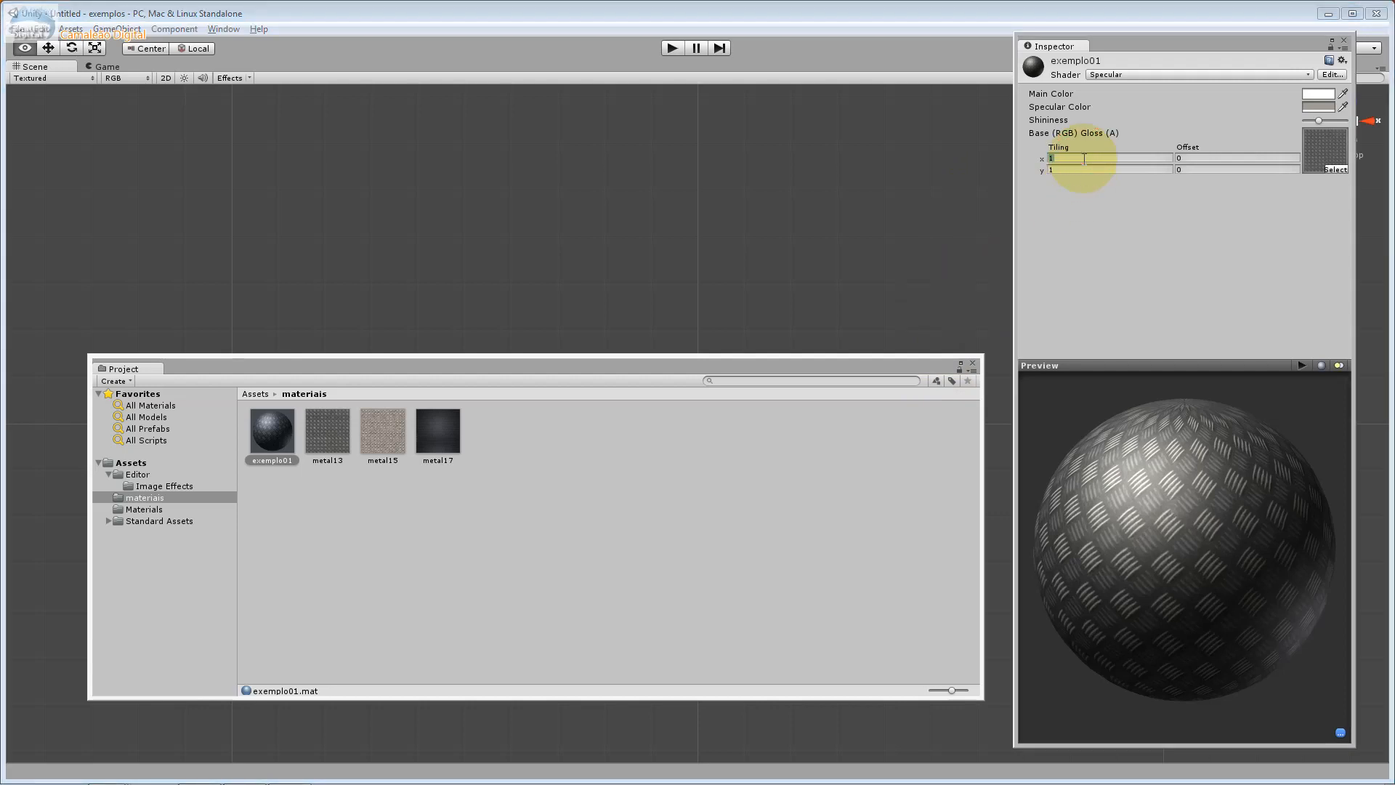
type("0.2")
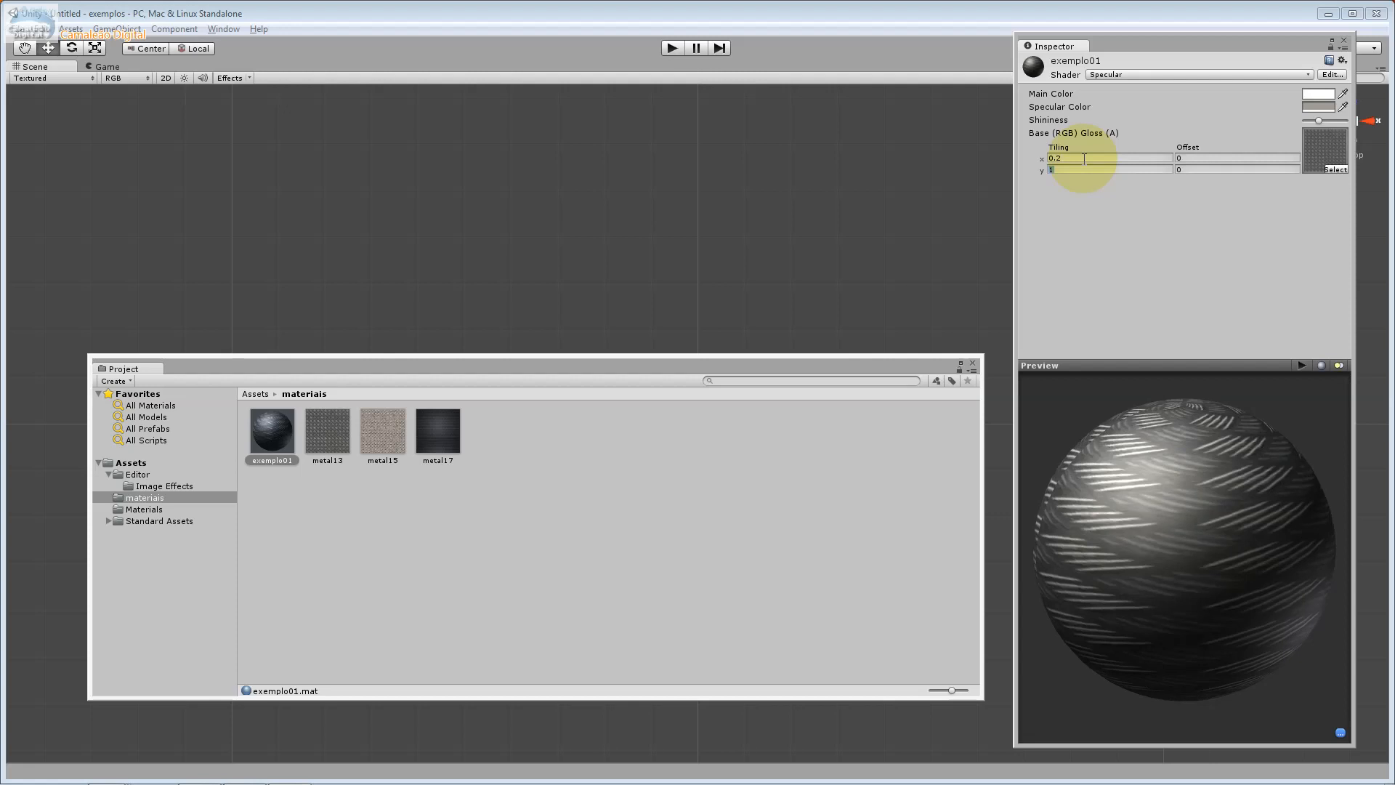
type("0.2")
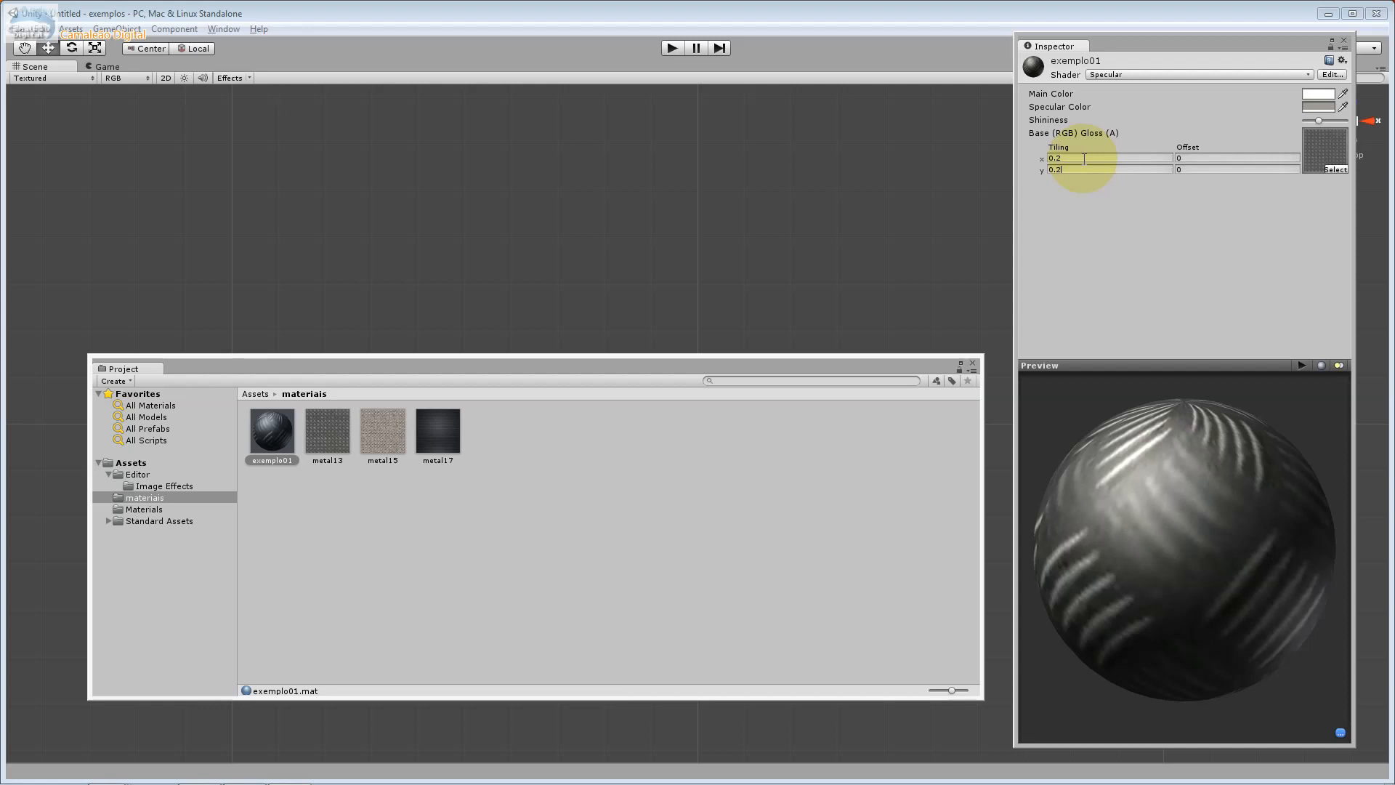
Set exemplo01's texture tiling to 3 in x and y and inspect the pattern on the preview sphere
left_click(1059, 158)
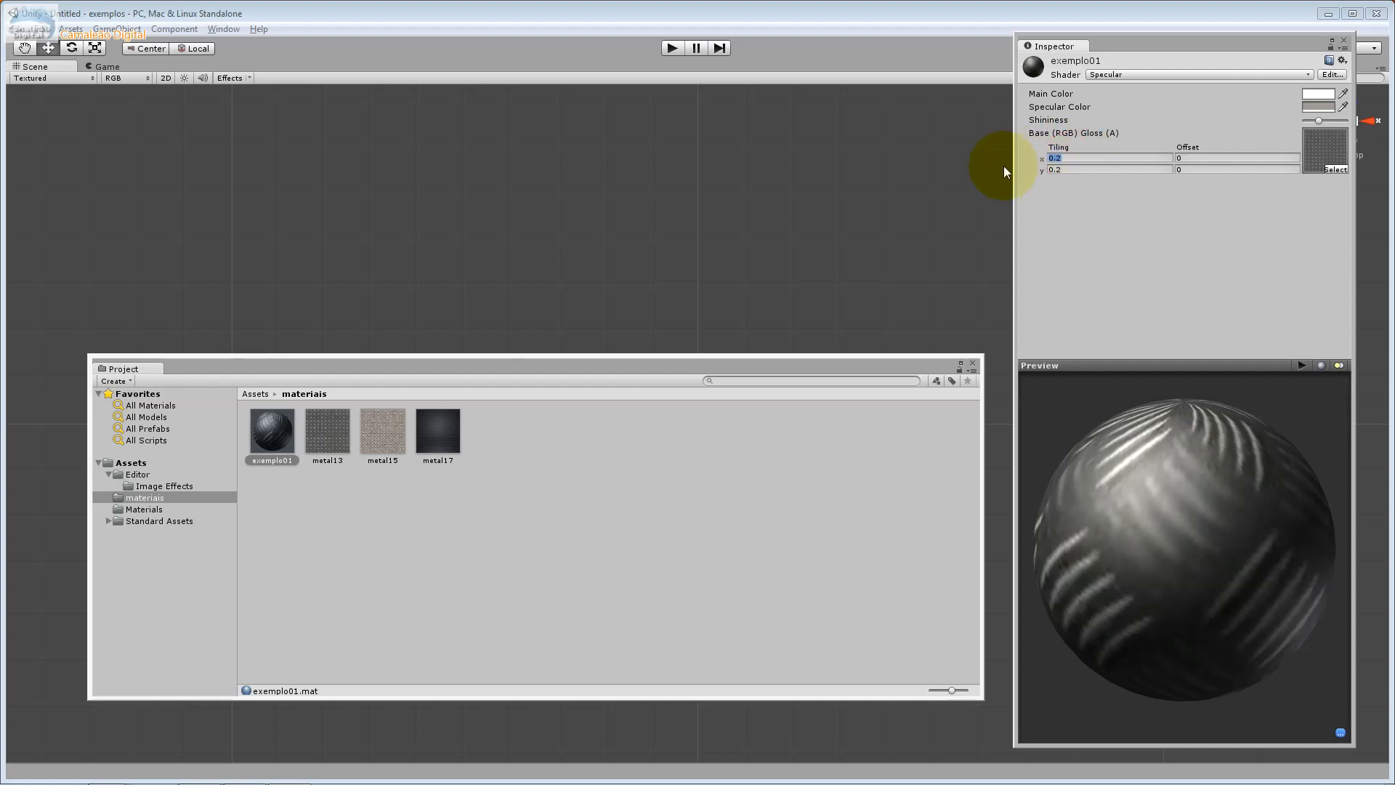
type("3")
key("Tab")
type("3")
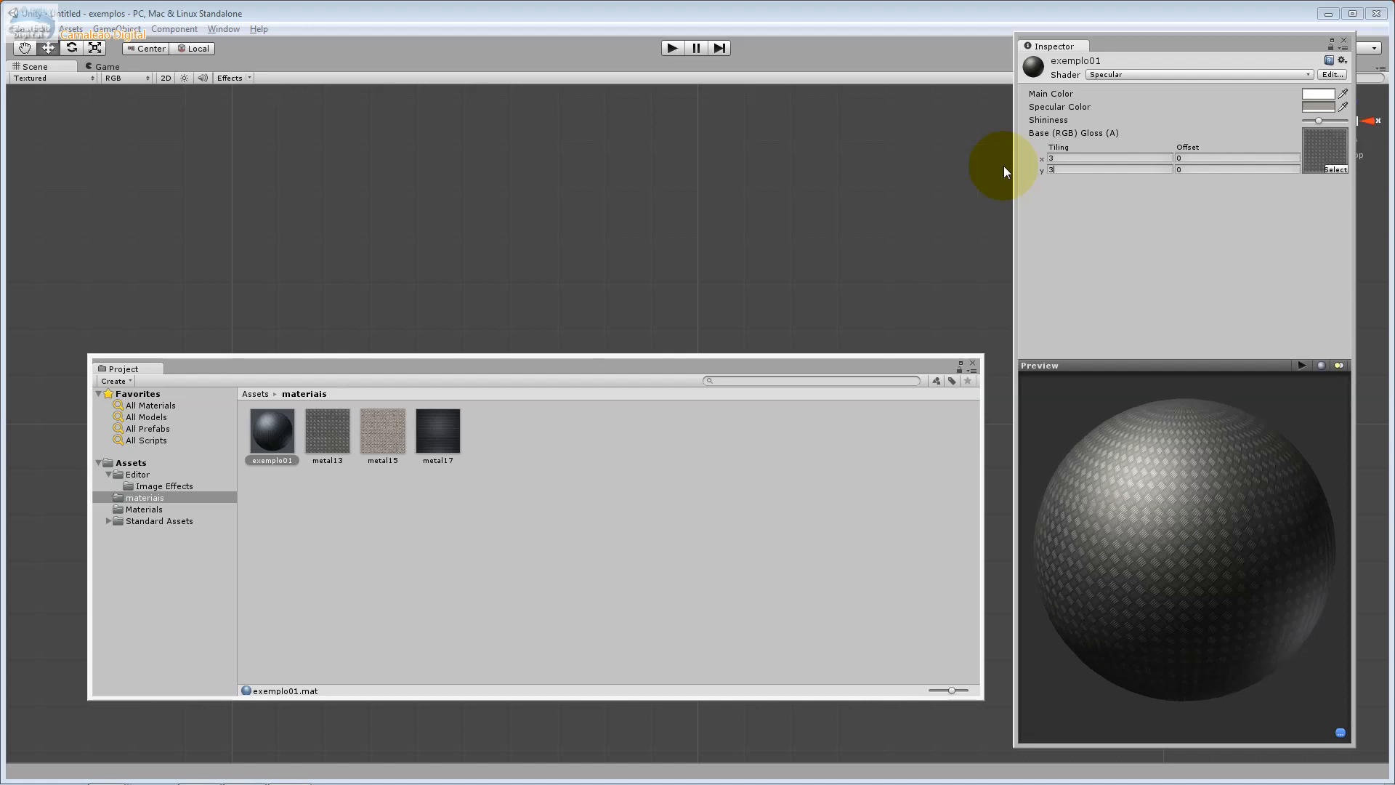
left_click_drag(1112, 436, 1250, 406)
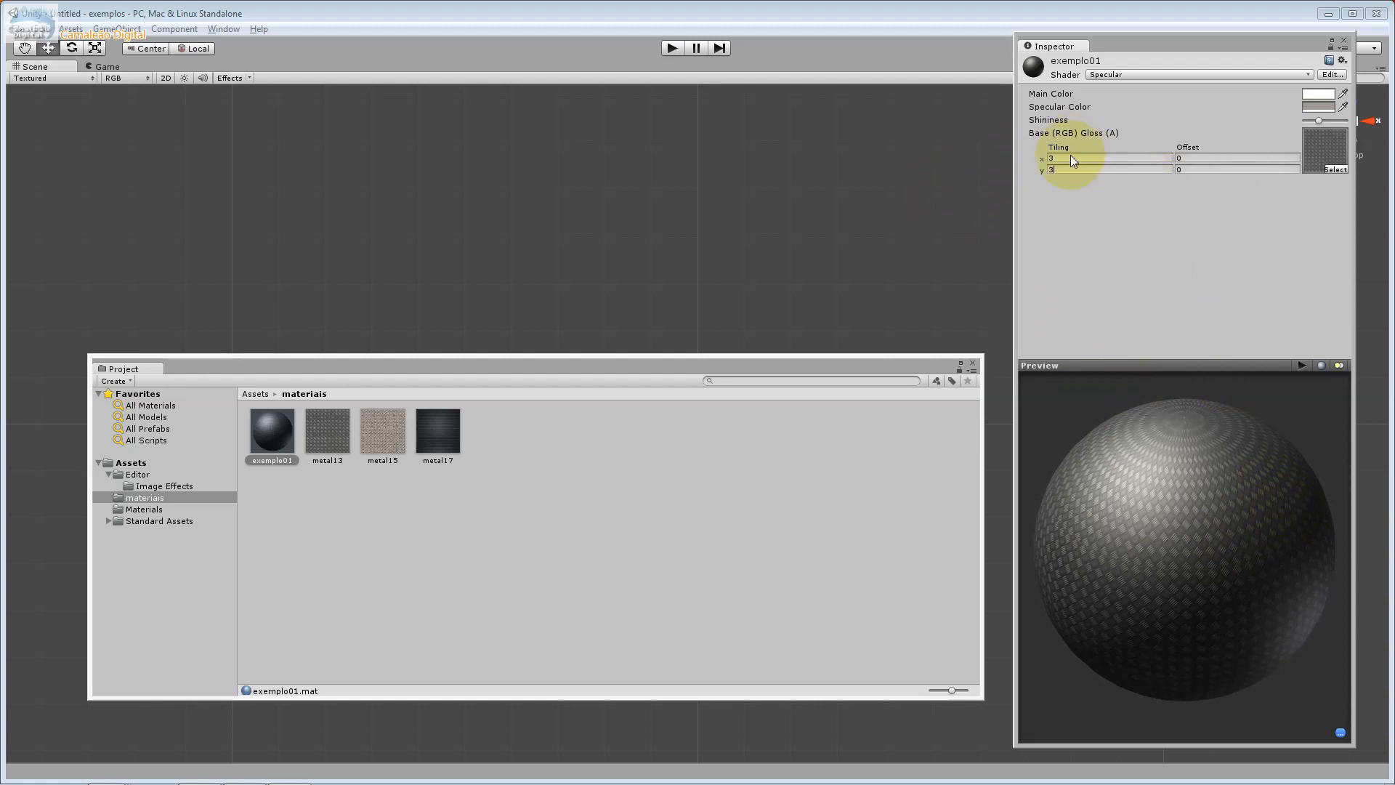
Set exemplo01's texture tiling to 2 in x and y and check the pattern on the preview sphere
type("2")
key("Tab")
type("2")
key("Tab")
left_click_drag(1157, 574, 1076, 428)
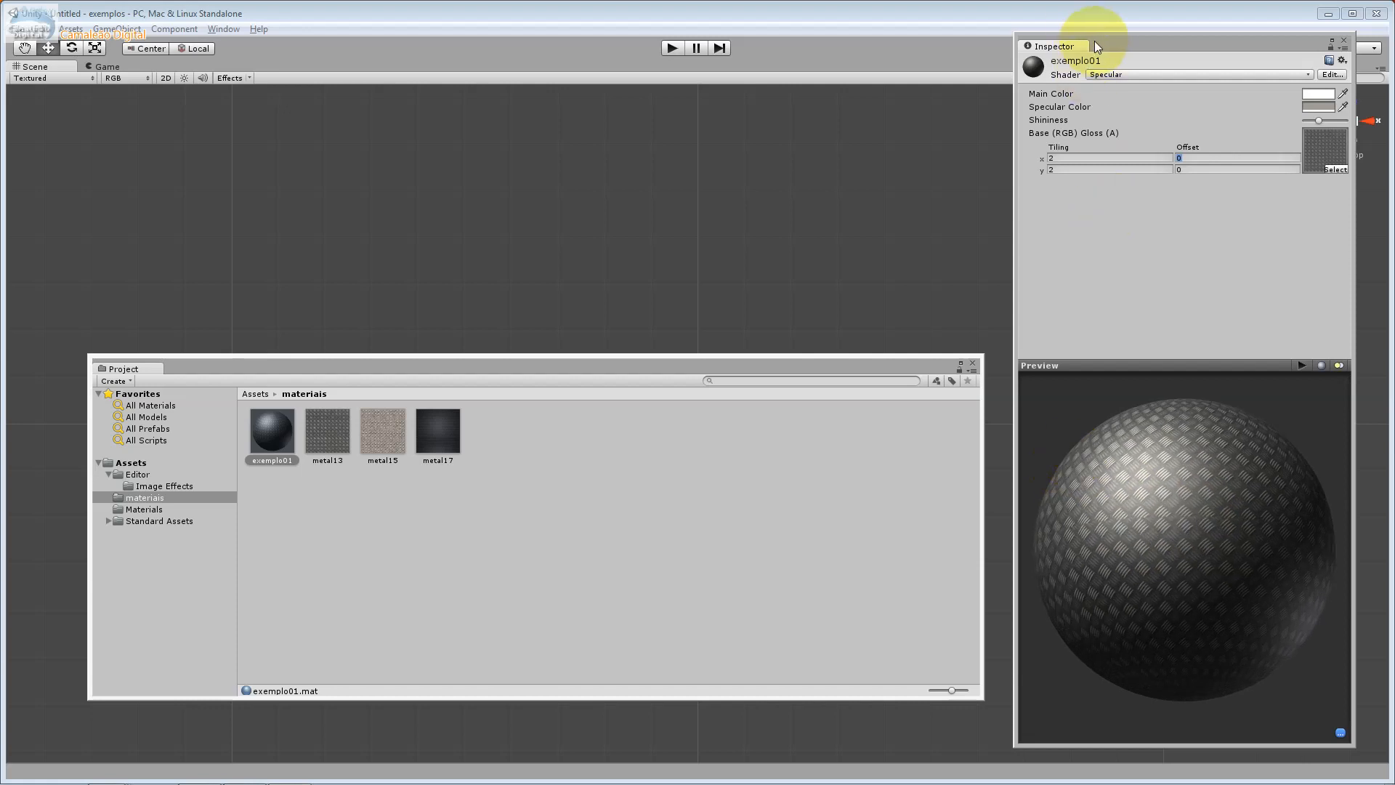
left_click(269, 449)
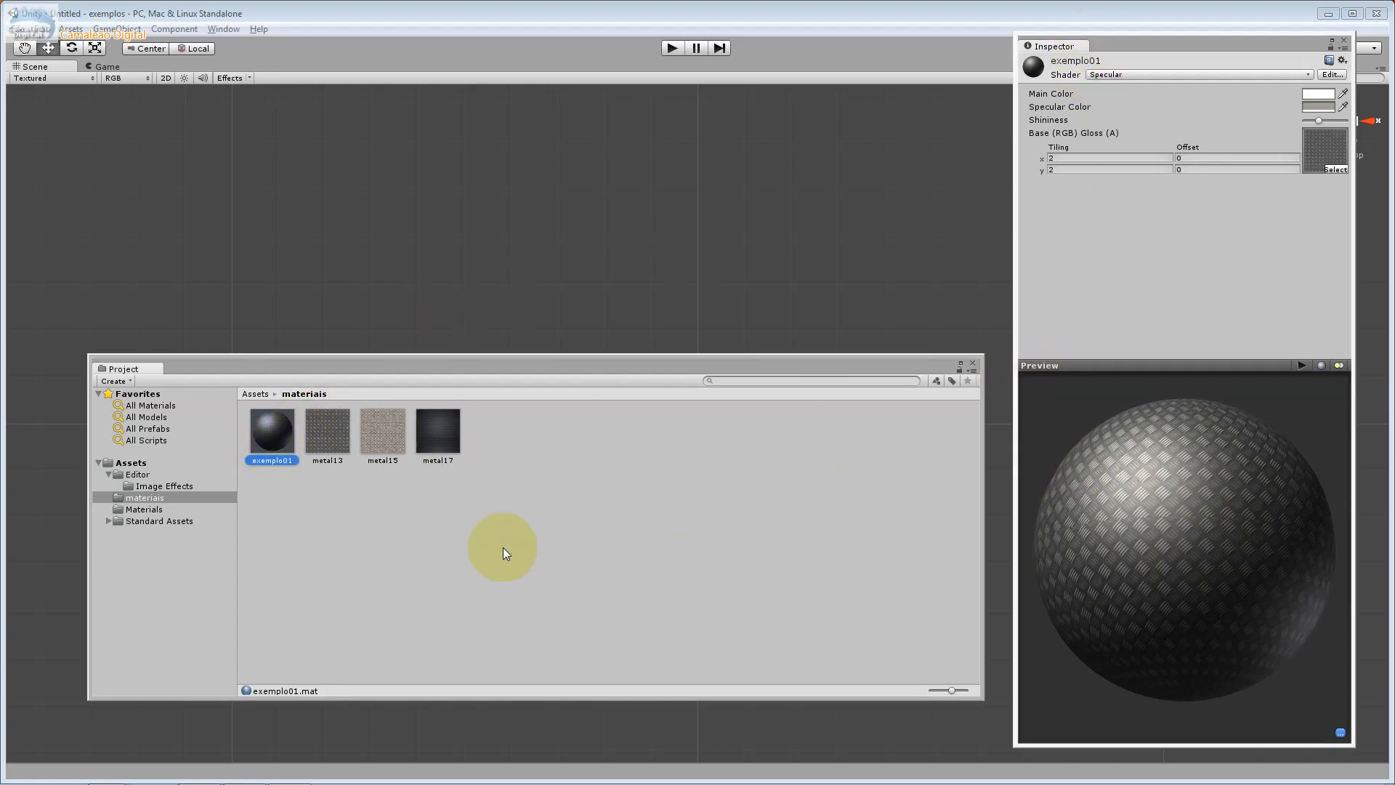
left_click(938, 381)
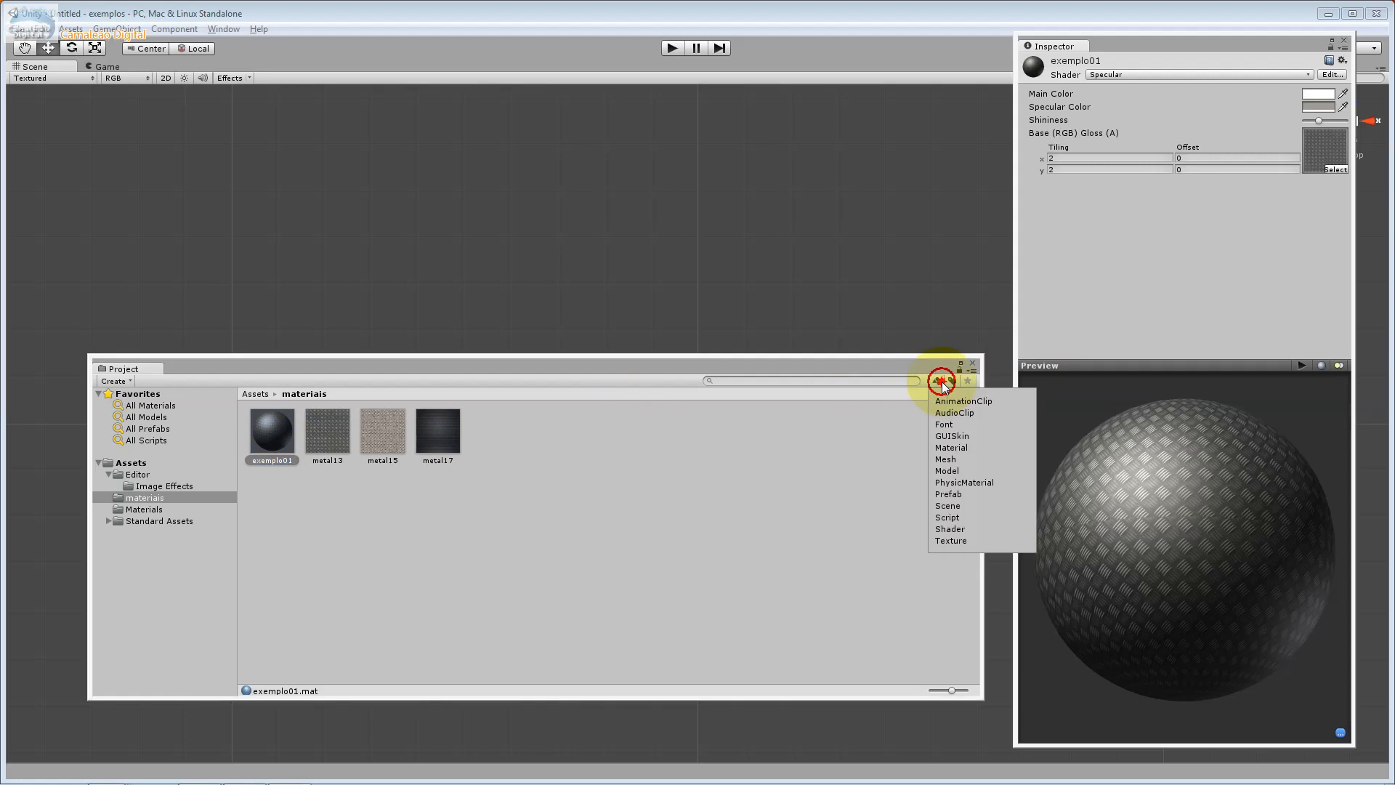
left_click(742, 438)
left_click(284, 448)
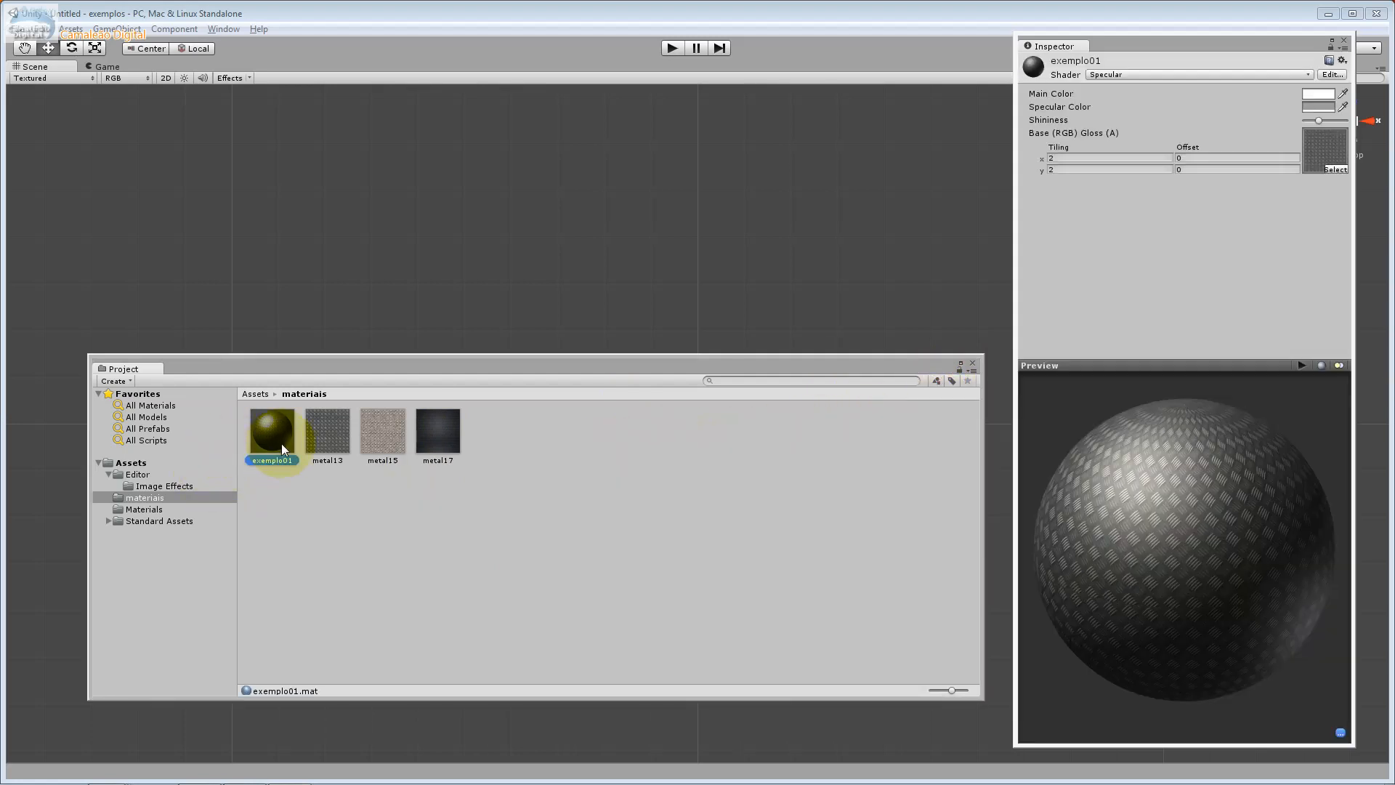
right_click(281, 447)
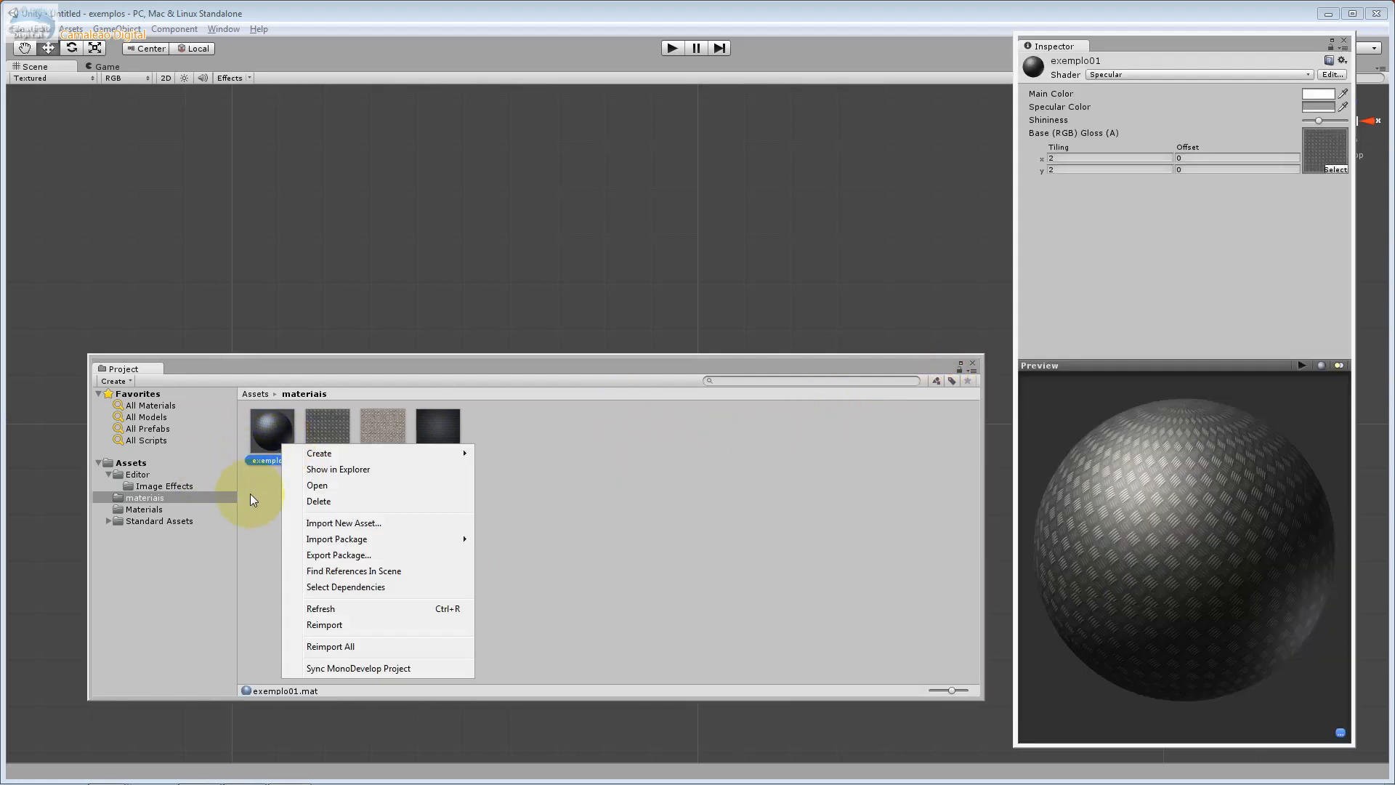
left_click(249, 494)
left_click(283, 441)
left_click_drag(1333, 538, 1234, 571)
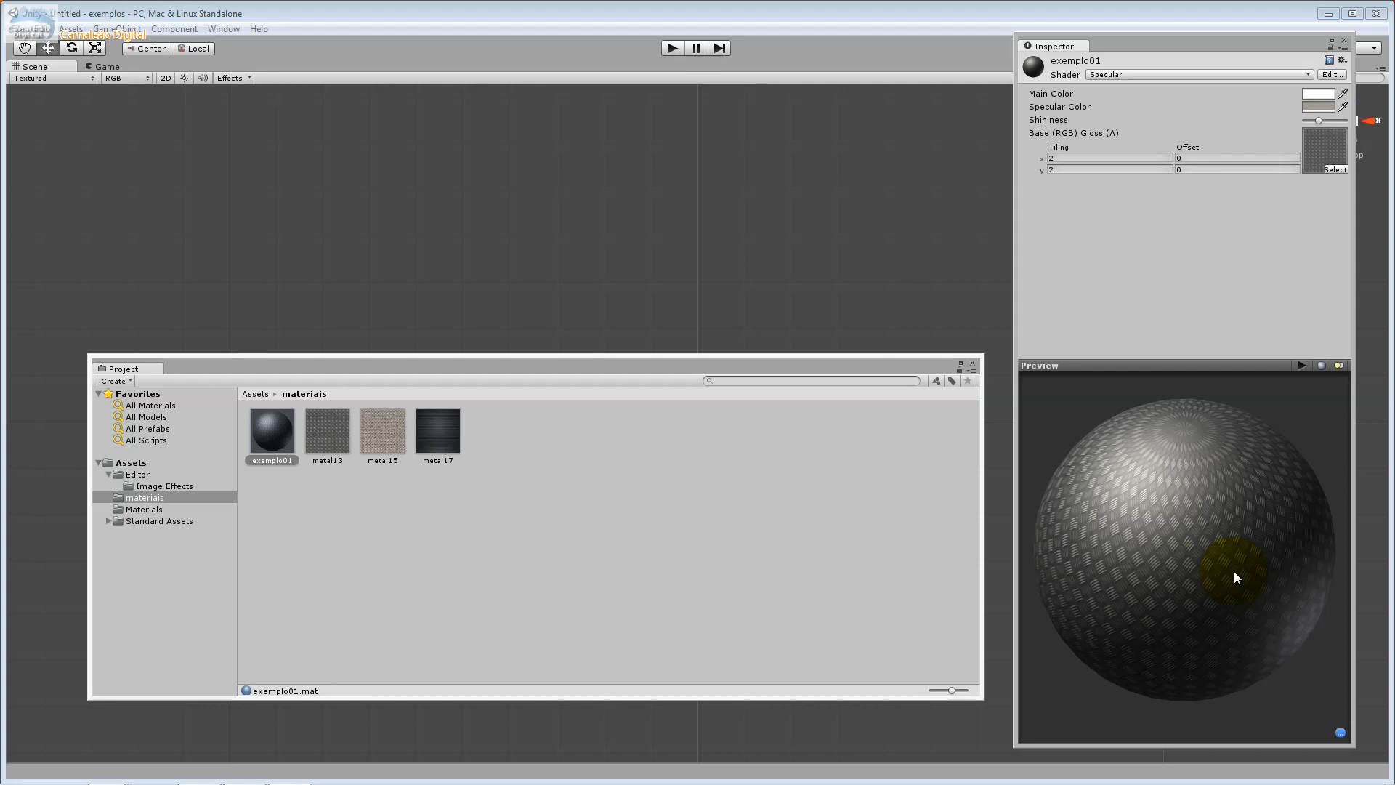
right_click(286, 436)
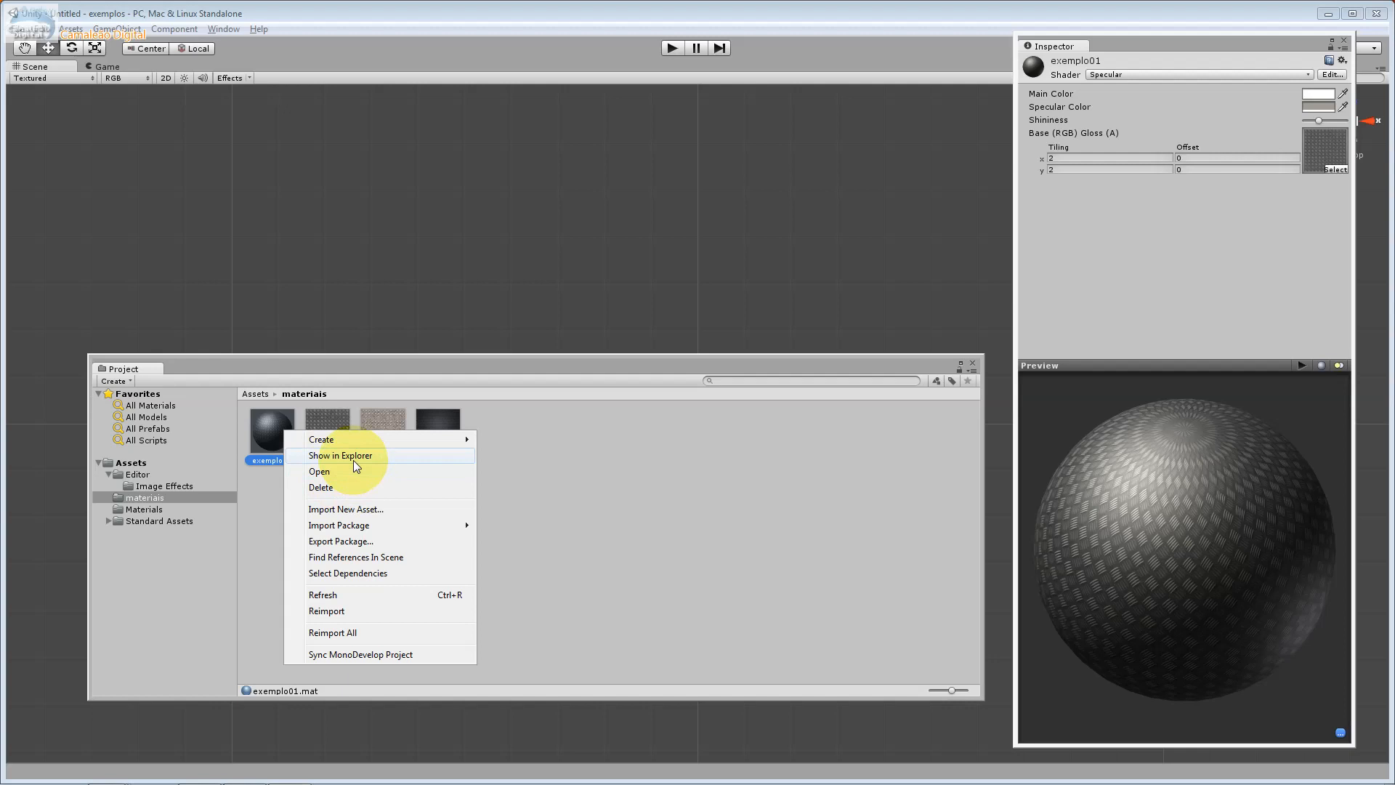
left_click(270, 422)
right_click(266, 420)
left_click(264, 417)
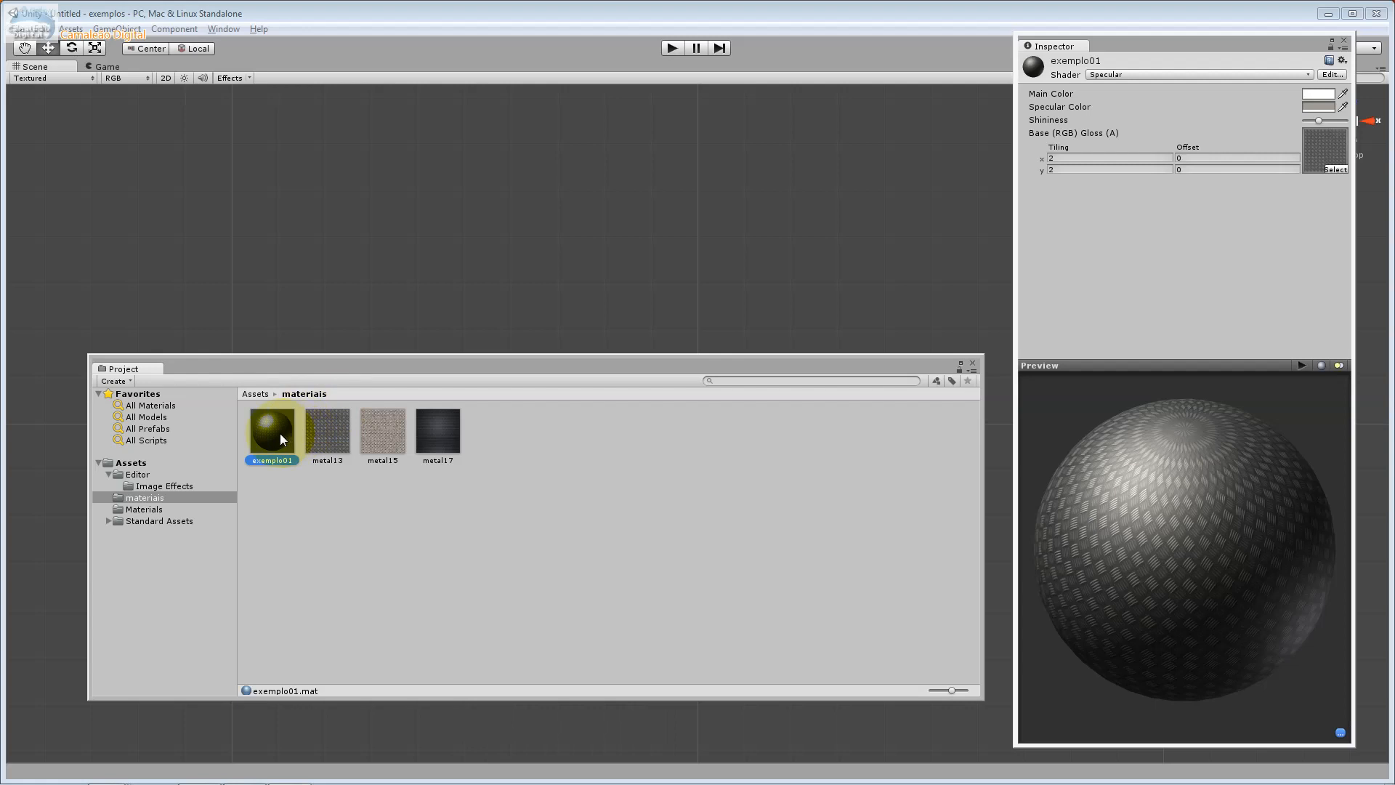
right_click(280, 433)
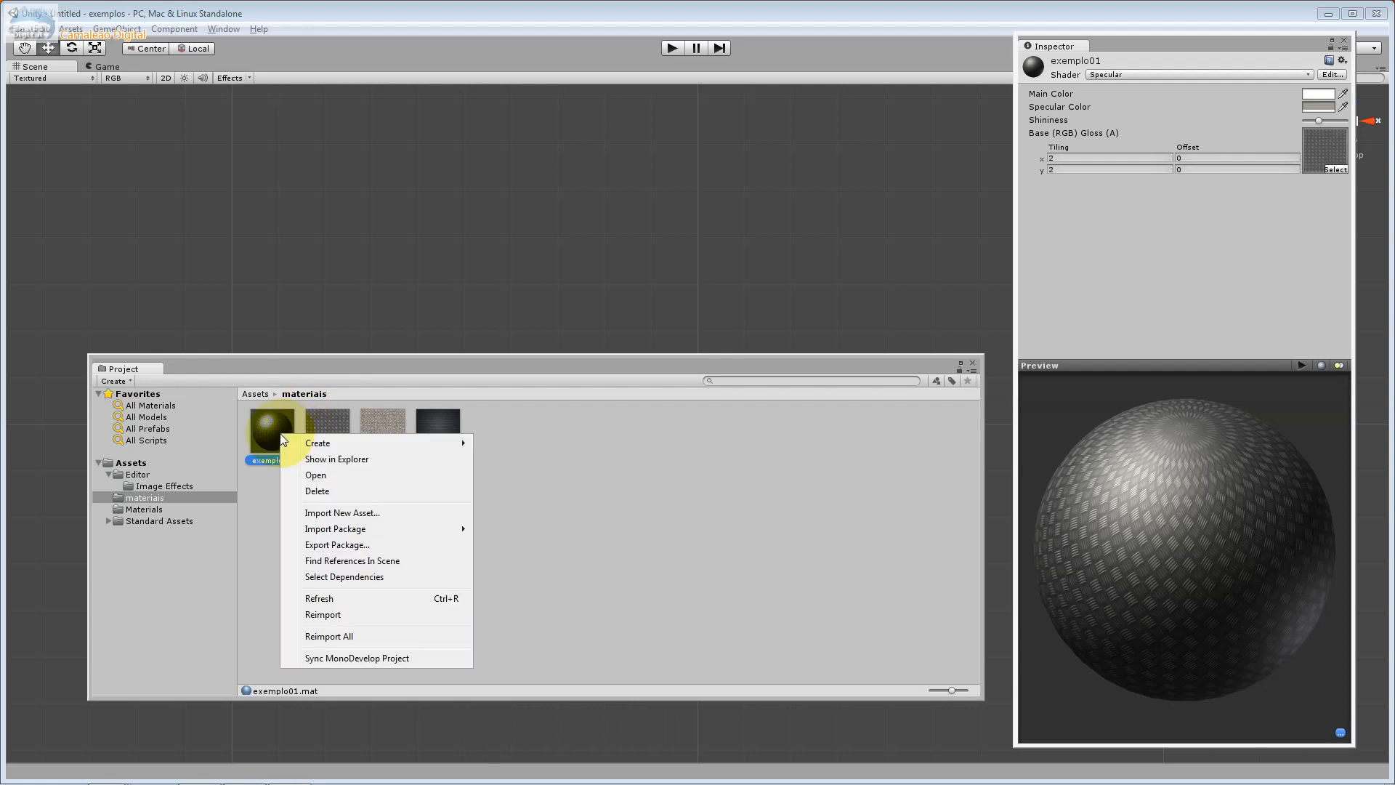
mouse_move(299, 449)
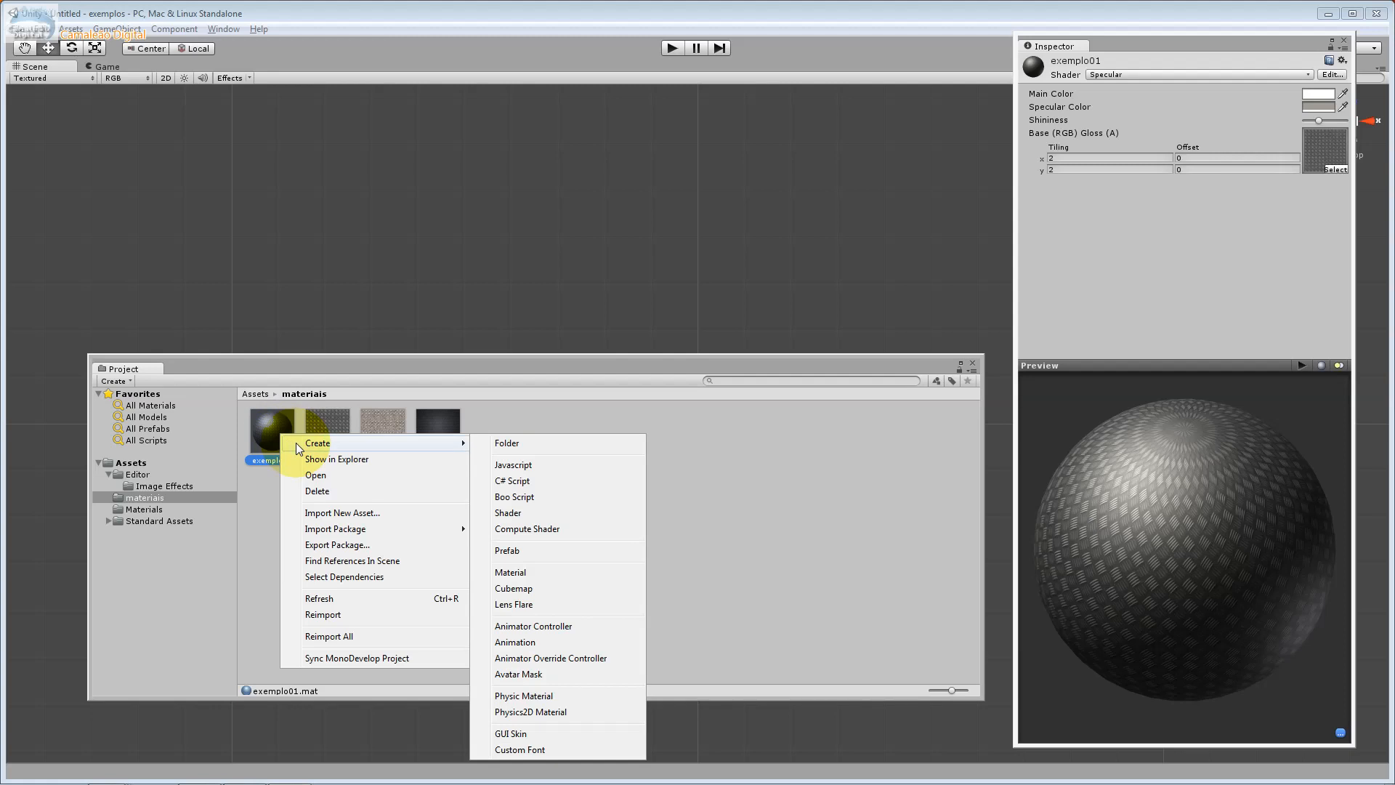
left_click(272, 419)
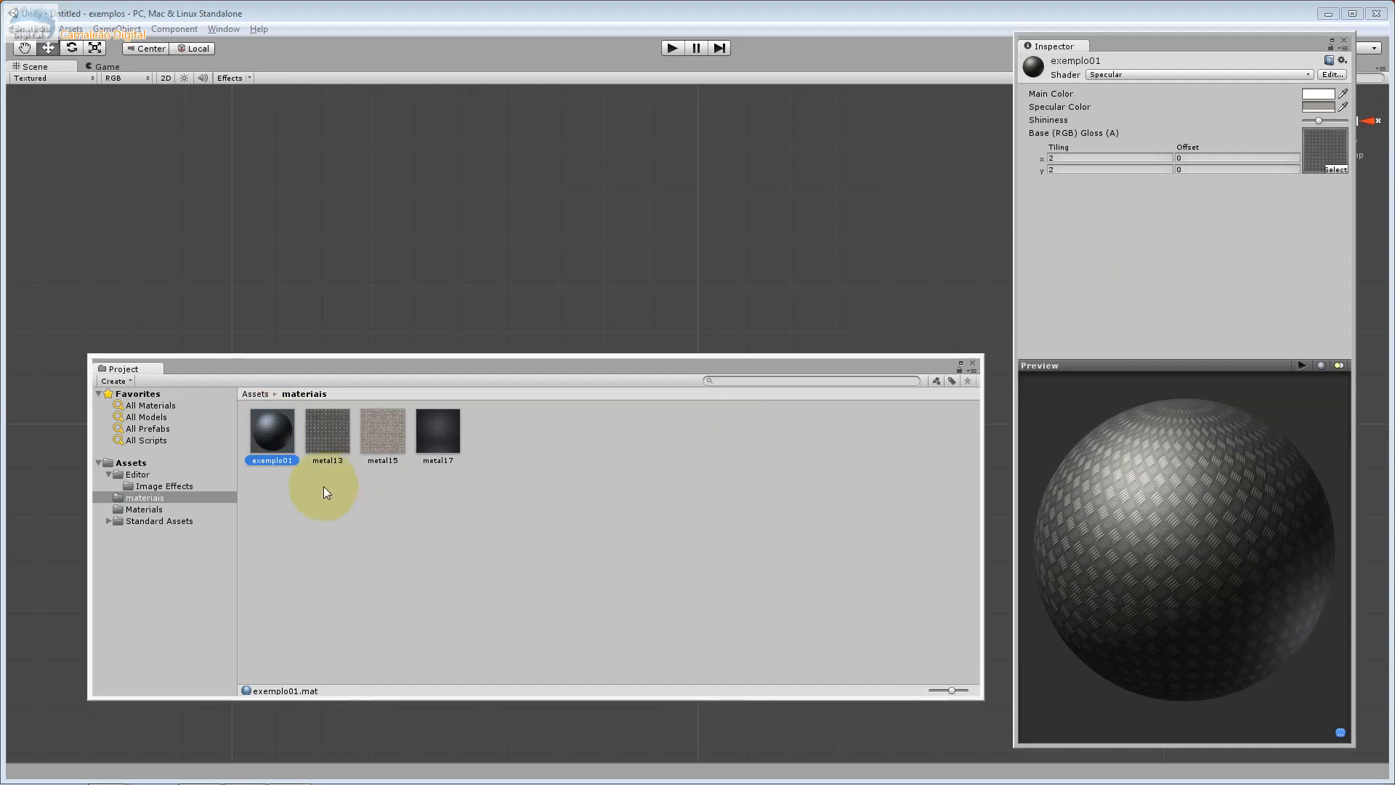
Create a new material named exemplo02 in the materiais folder
right_click(298, 446)
mouse_move(320, 460)
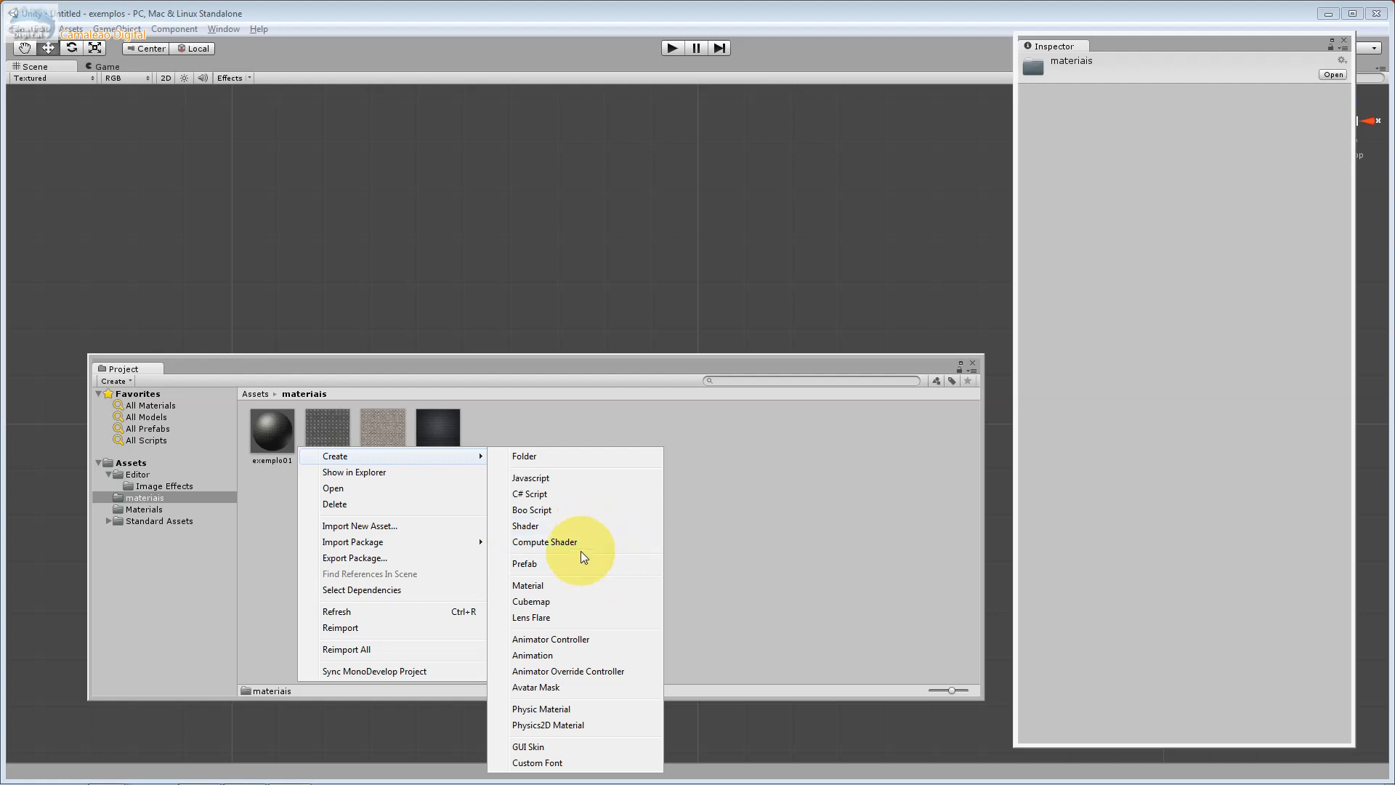
left_click(578, 585)
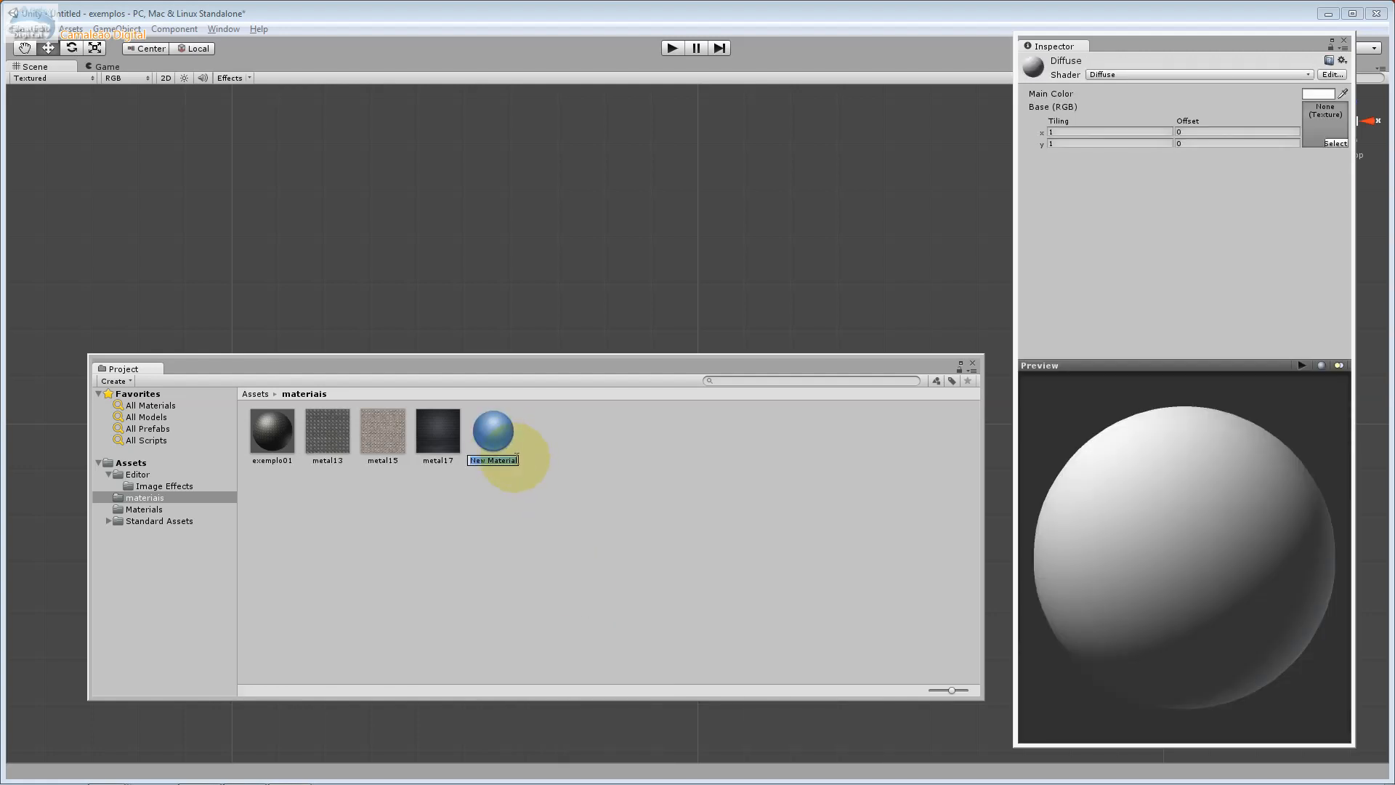
type("exemplo02")
key("Return")
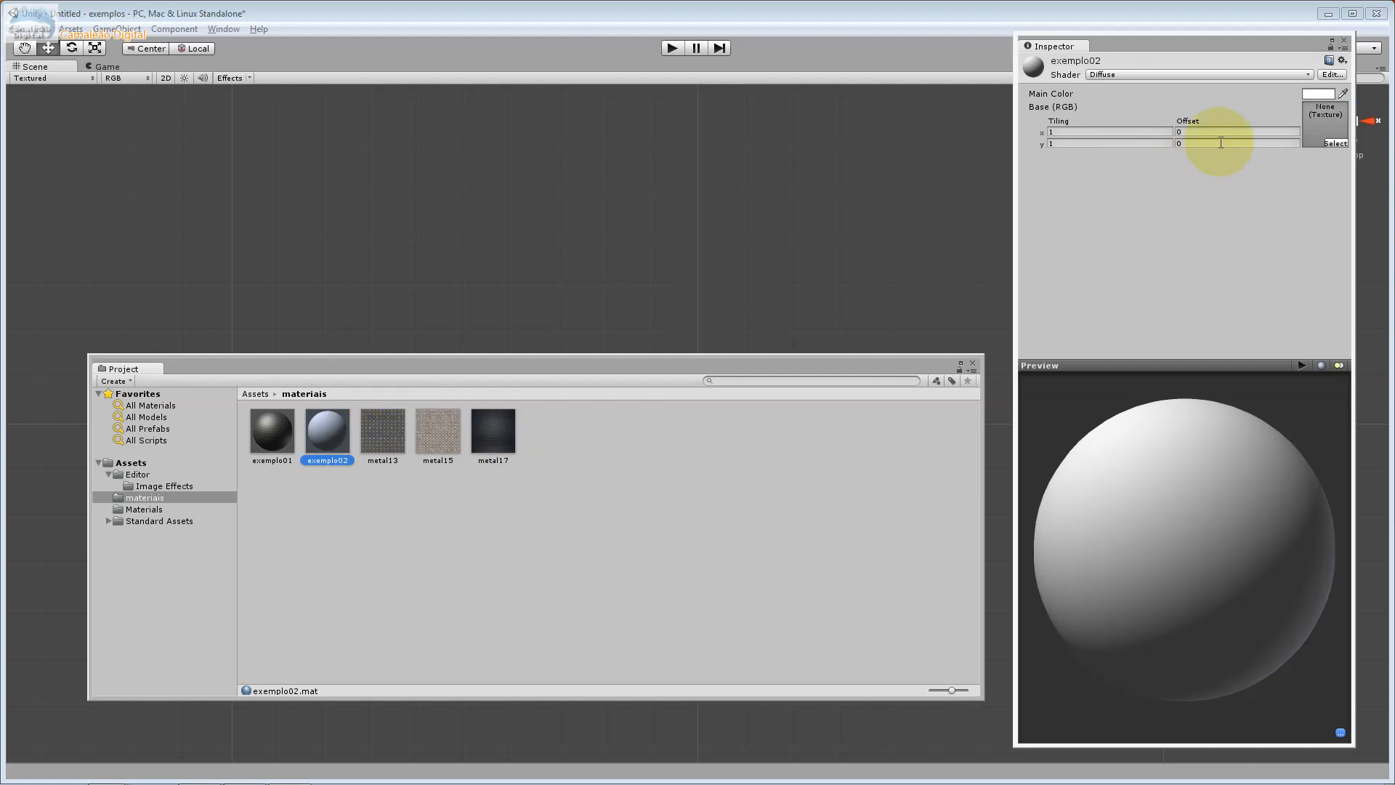
Assign the metal13 image as the base texture of exemplo02, keeping the Diffuse shader
left_click(1173, 75)
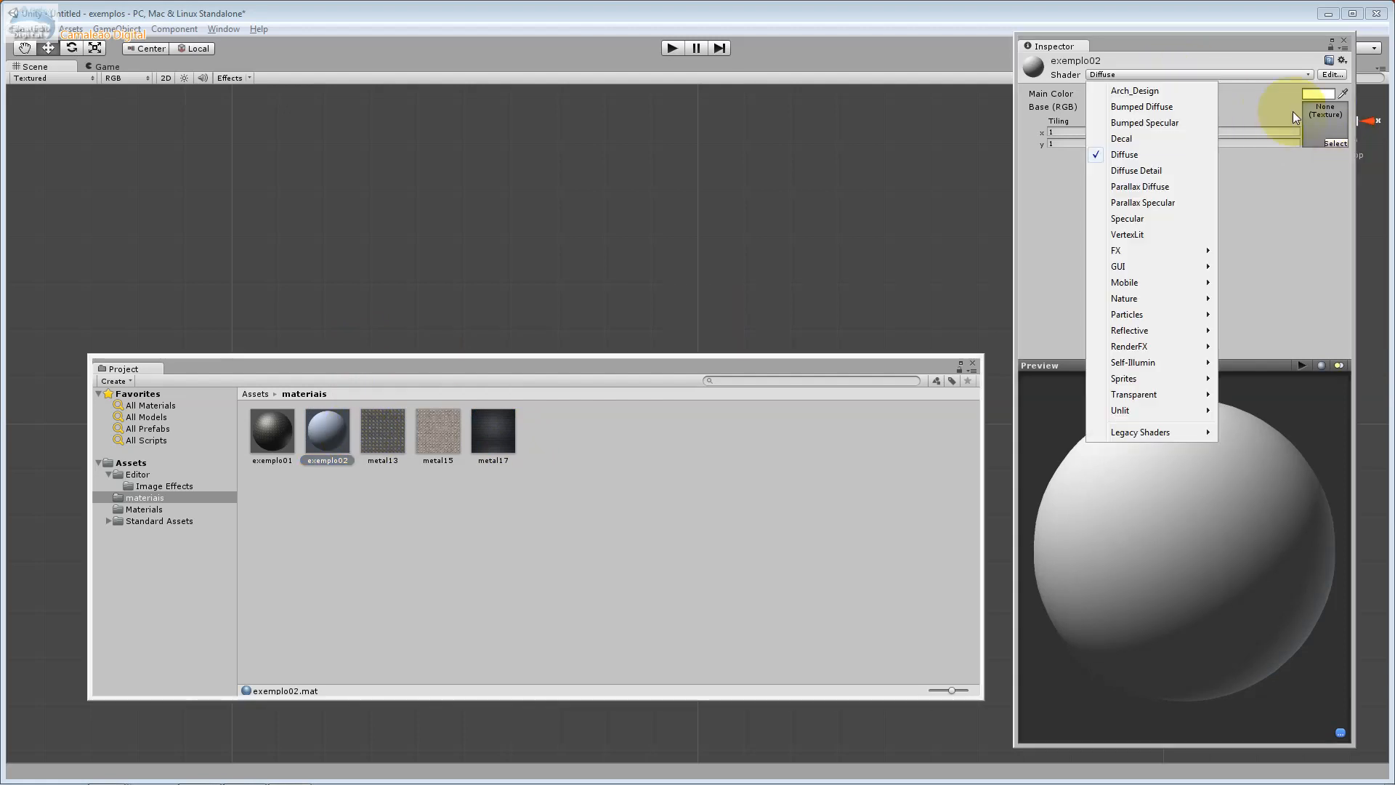
left_click(1344, 143)
left_click(1344, 144)
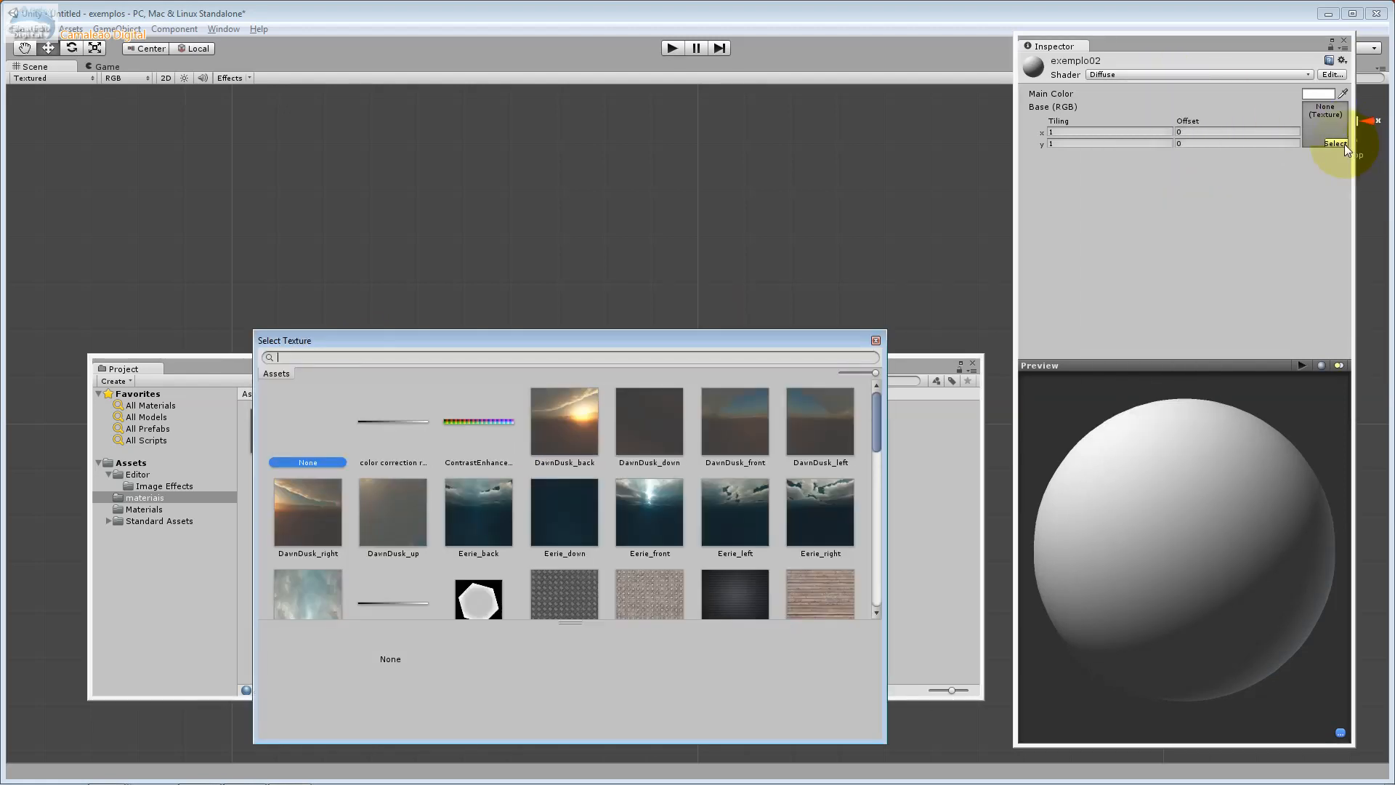
left_click(594, 590)
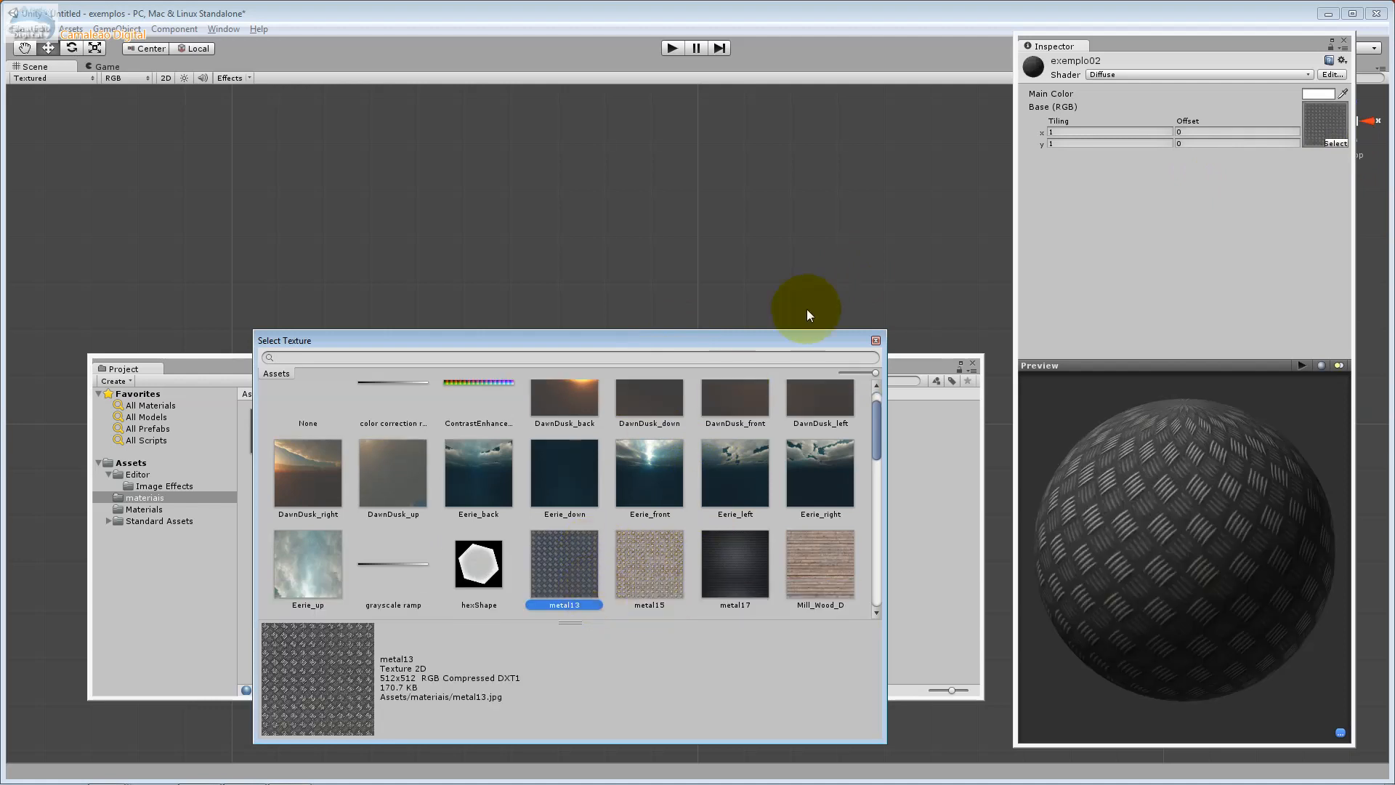
left_click(875, 340)
Set exemplo02's texture tiling to 3 in x and y and compare its preview with exemplo01's
left_click(1060, 133)
type("33")
key("Tab")
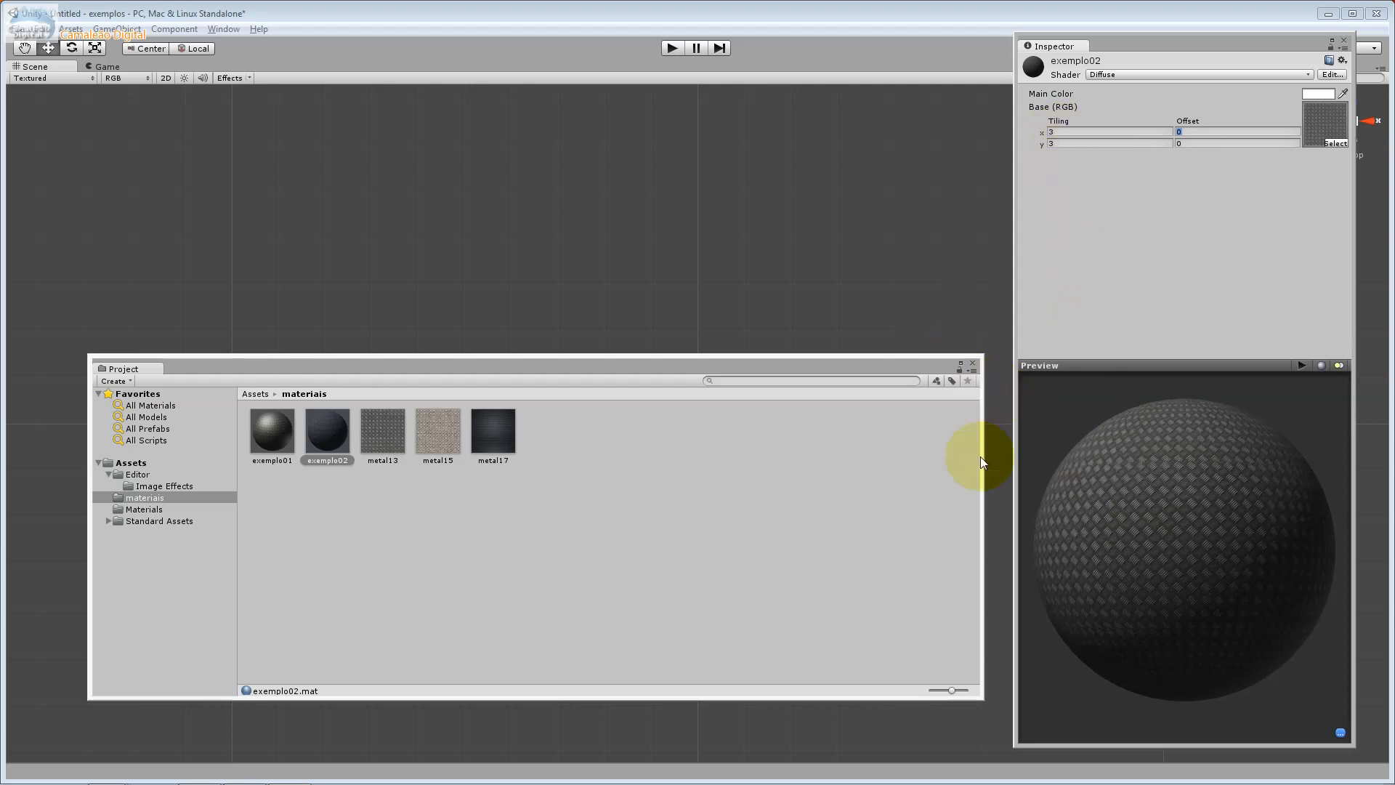
left_click_drag(1212, 501, 1031, 428)
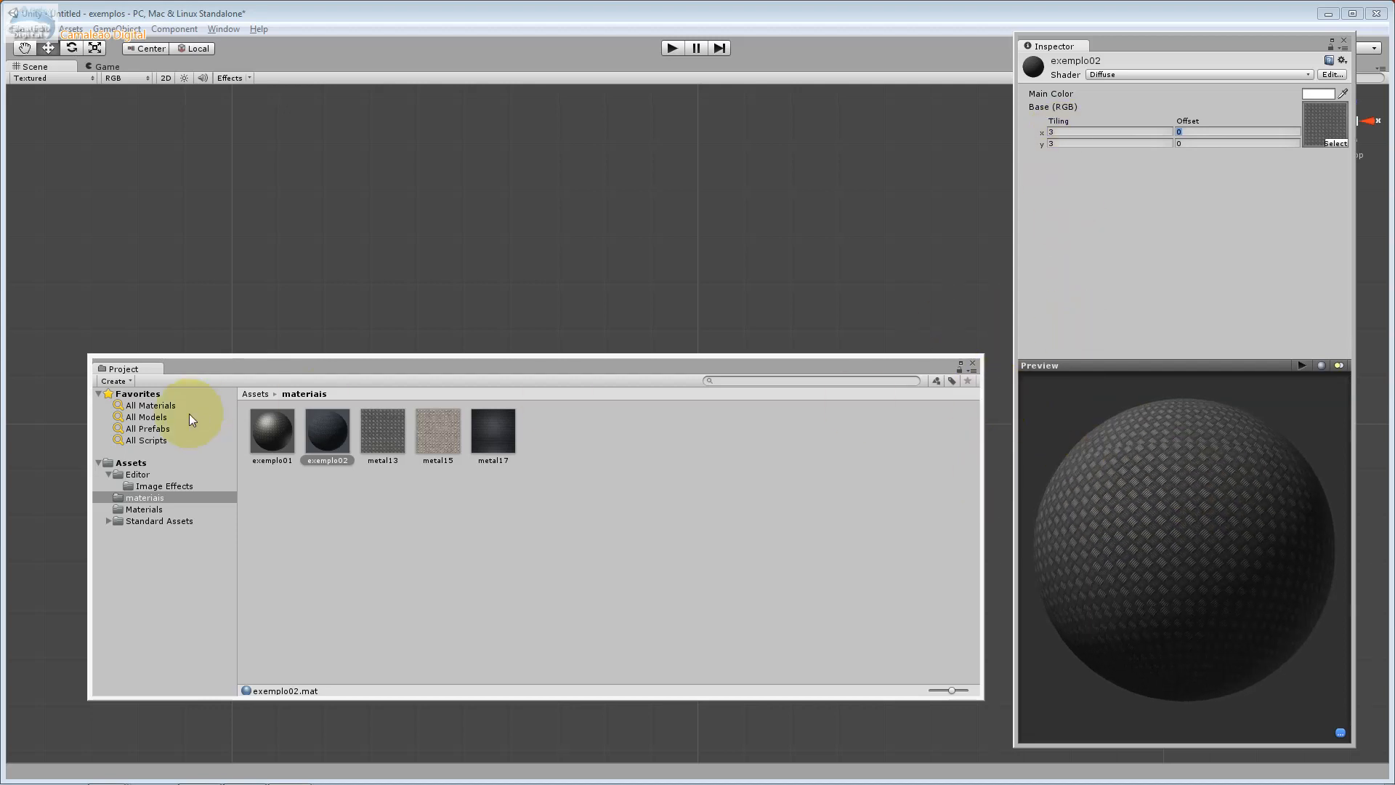
left_click(271, 432)
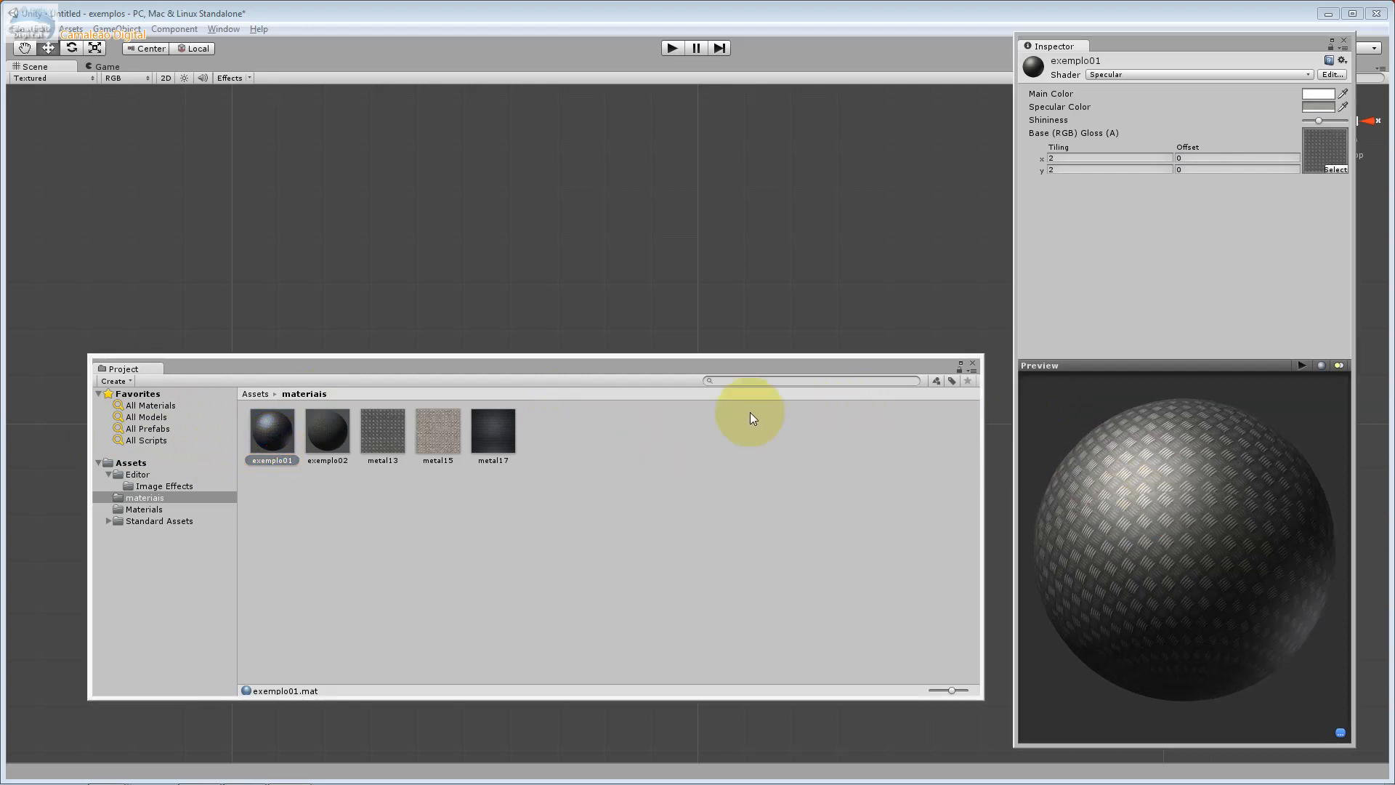
left_click(325, 433)
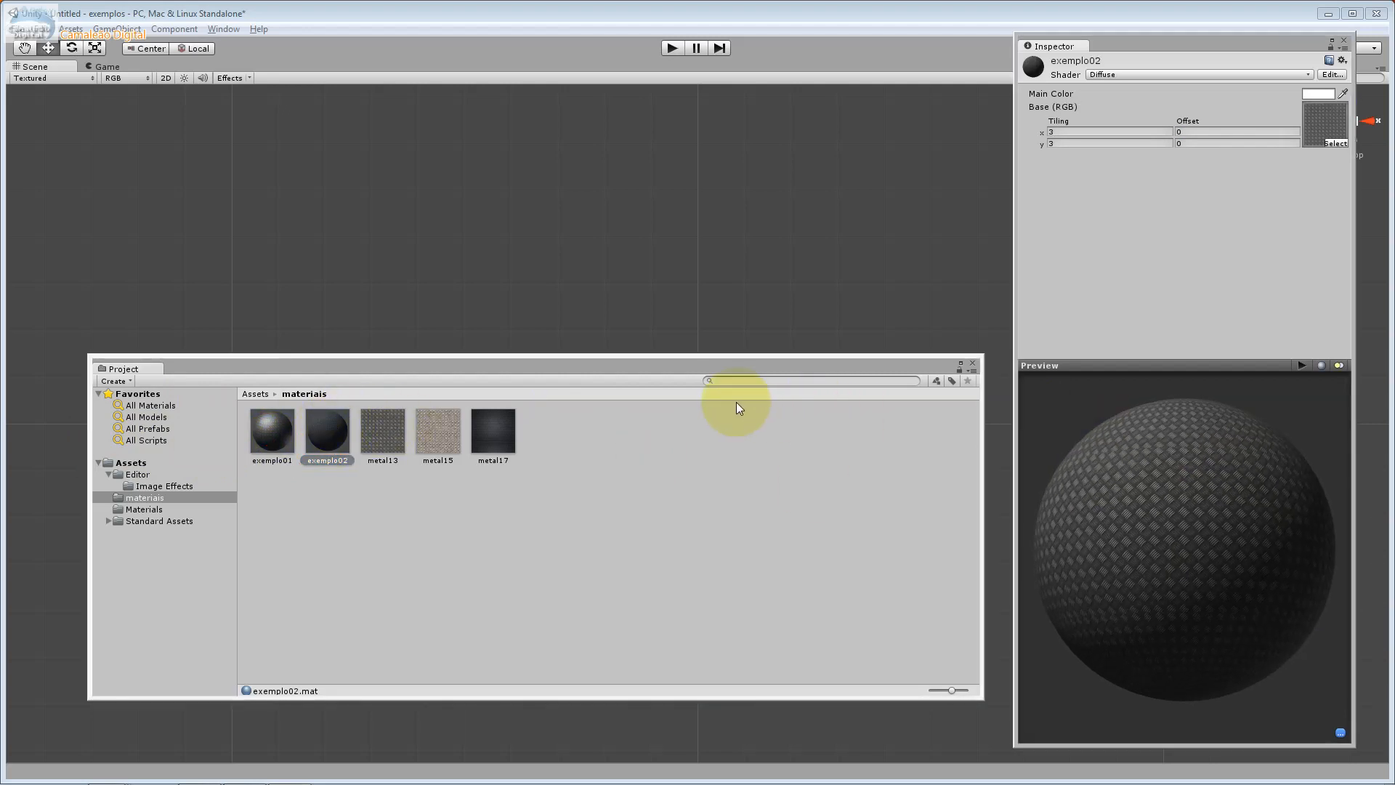
Set exemplo02's texture offset to 50 in x and y and inspect the pattern on the preview sphere
type("5")
left_click(1203, 149)
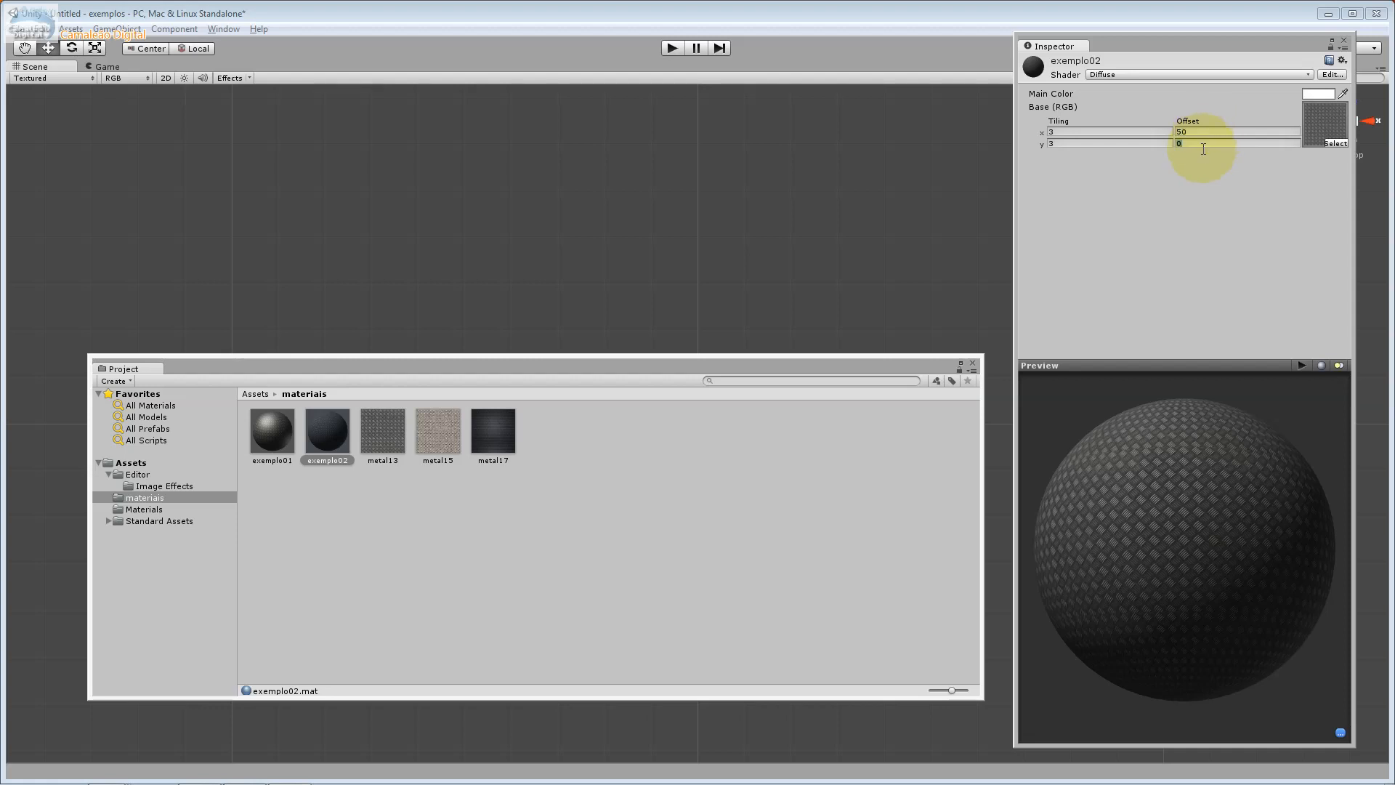
type("50")
left_click(1206, 133)
left_click(872, 478)
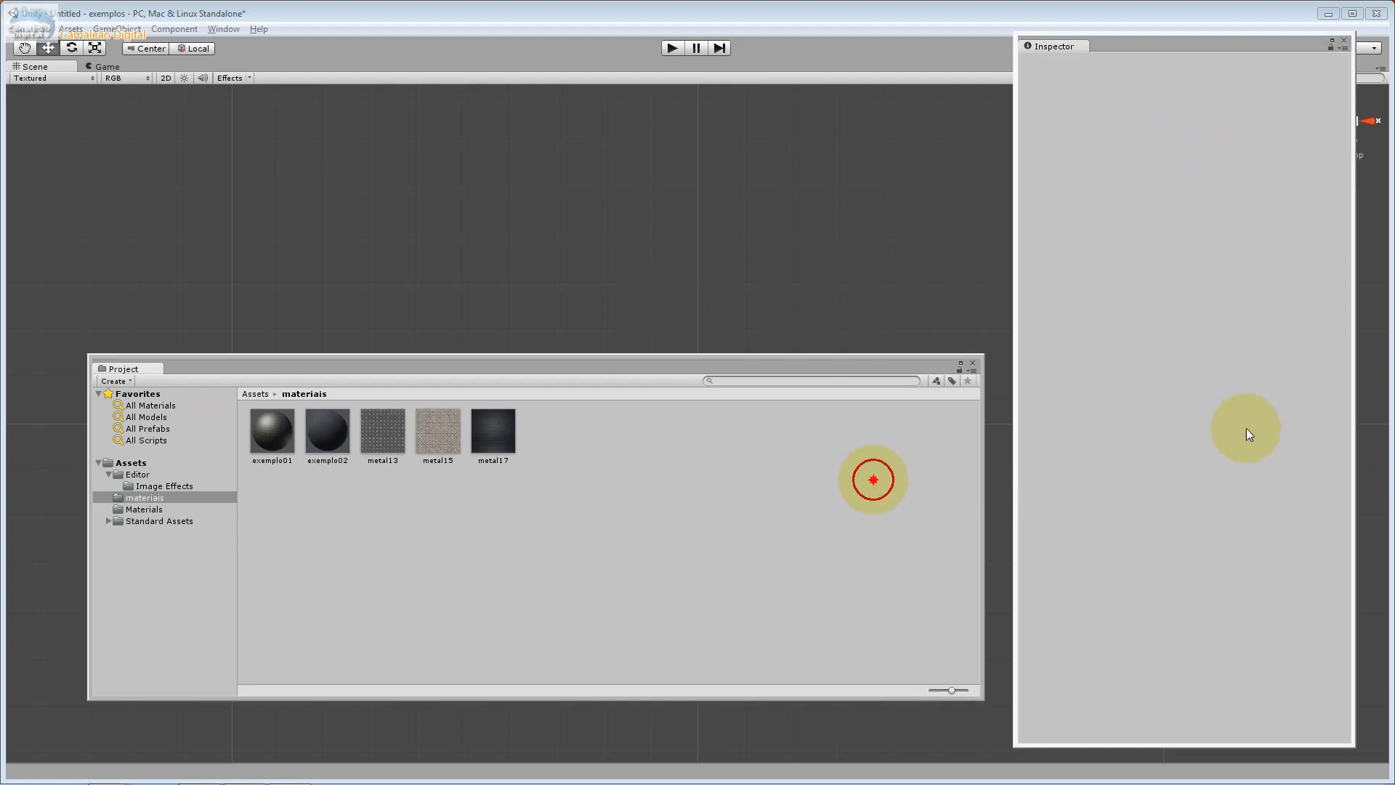
left_click(329, 437)
left_click_drag(1302, 456, 1292, 444)
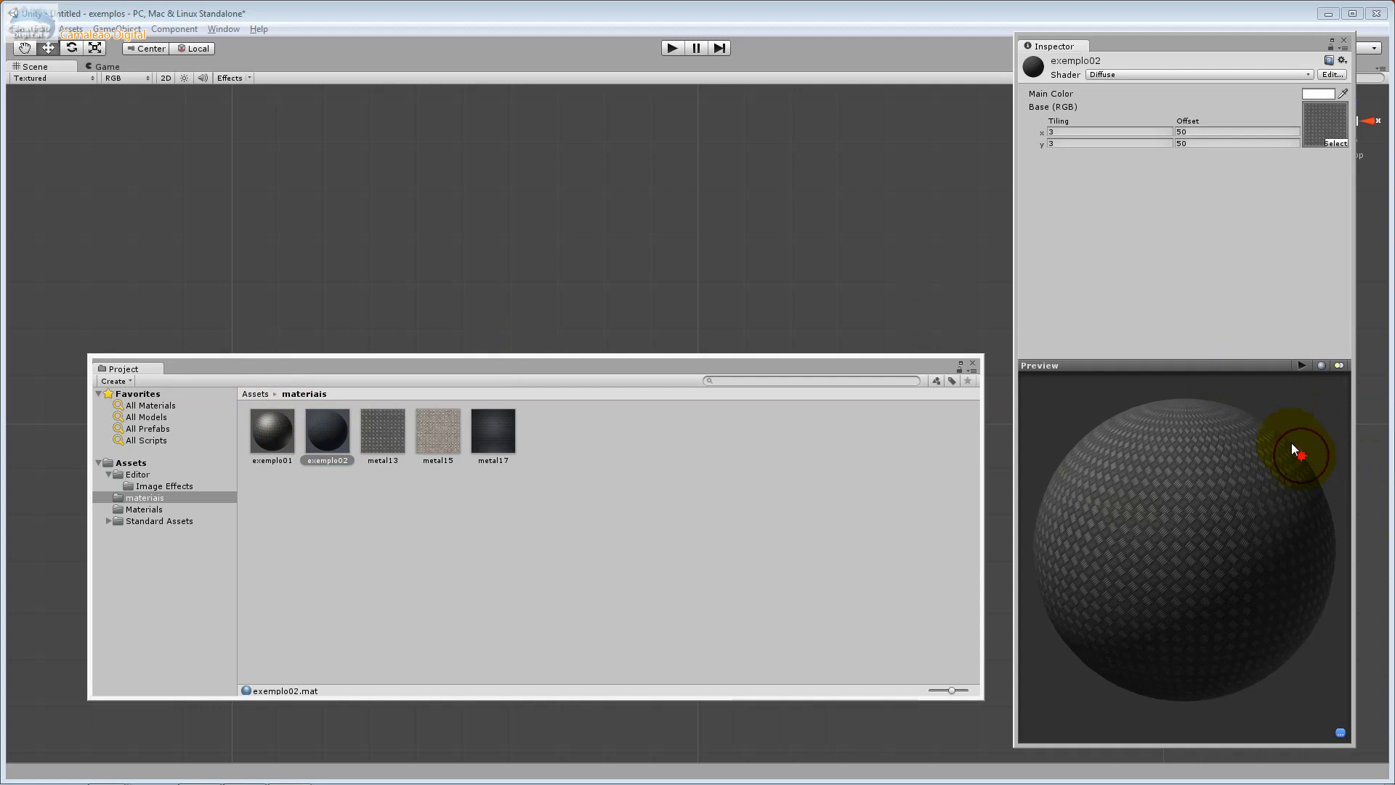
Preview exemplo02 on a cube and replace its base texture with metal17 after trying metal15
left_click(1322, 366)
mouse_move(1178, 465)
left_mouse_down()
mouse_move(1097, 467)
mouse_move(1185, 465)
left_mouse_up()
left_click(1336, 141)
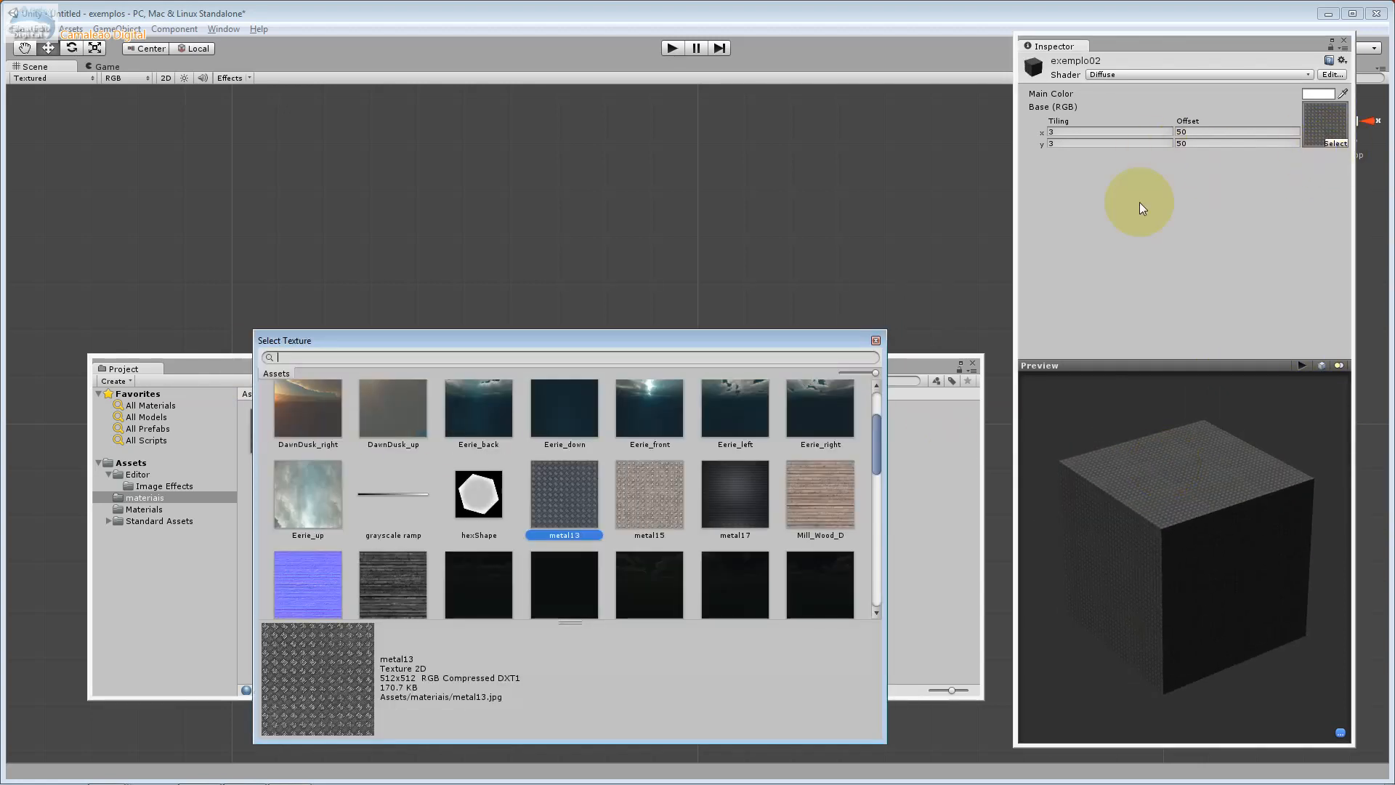
left_click(647, 496)
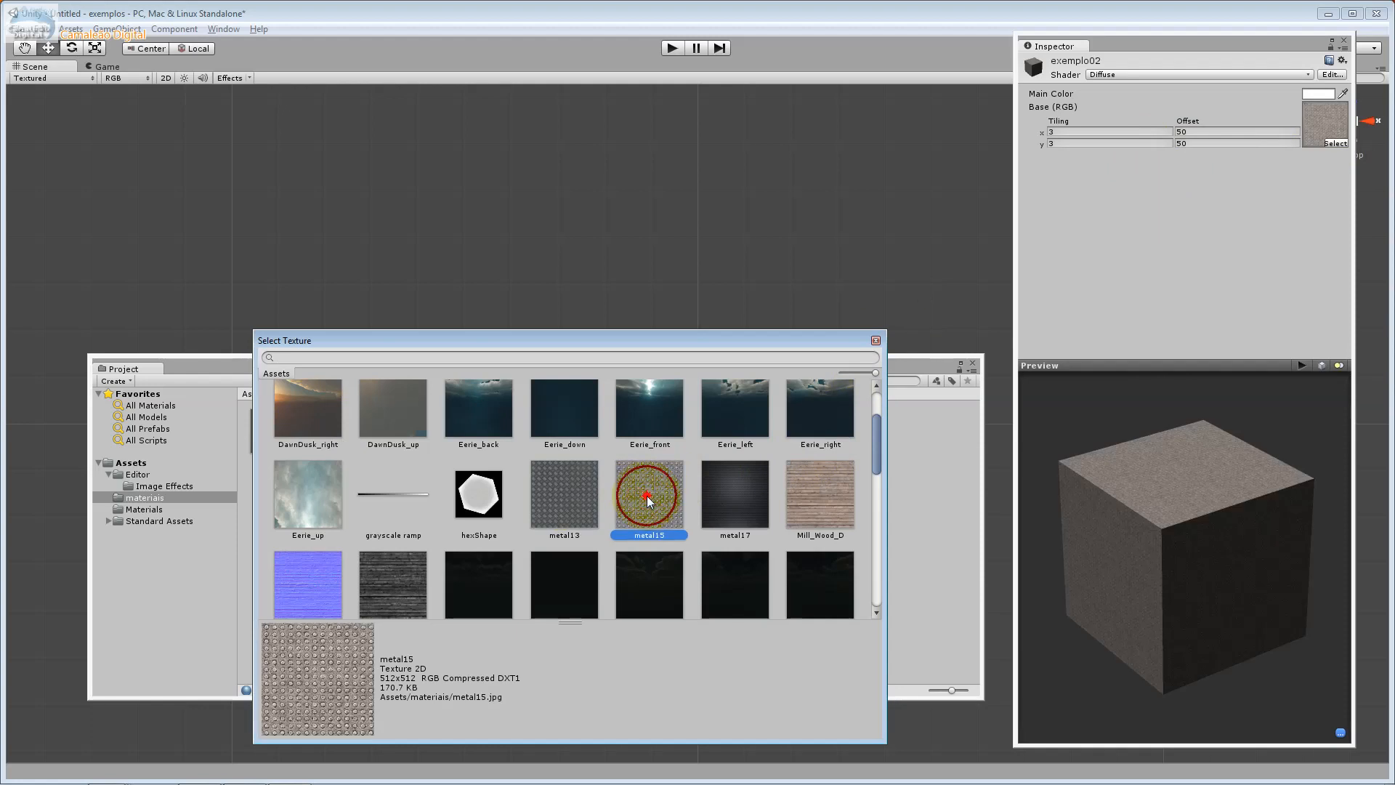
double_click(748, 485)
left_click_drag(1028, 483, 1074, 556)
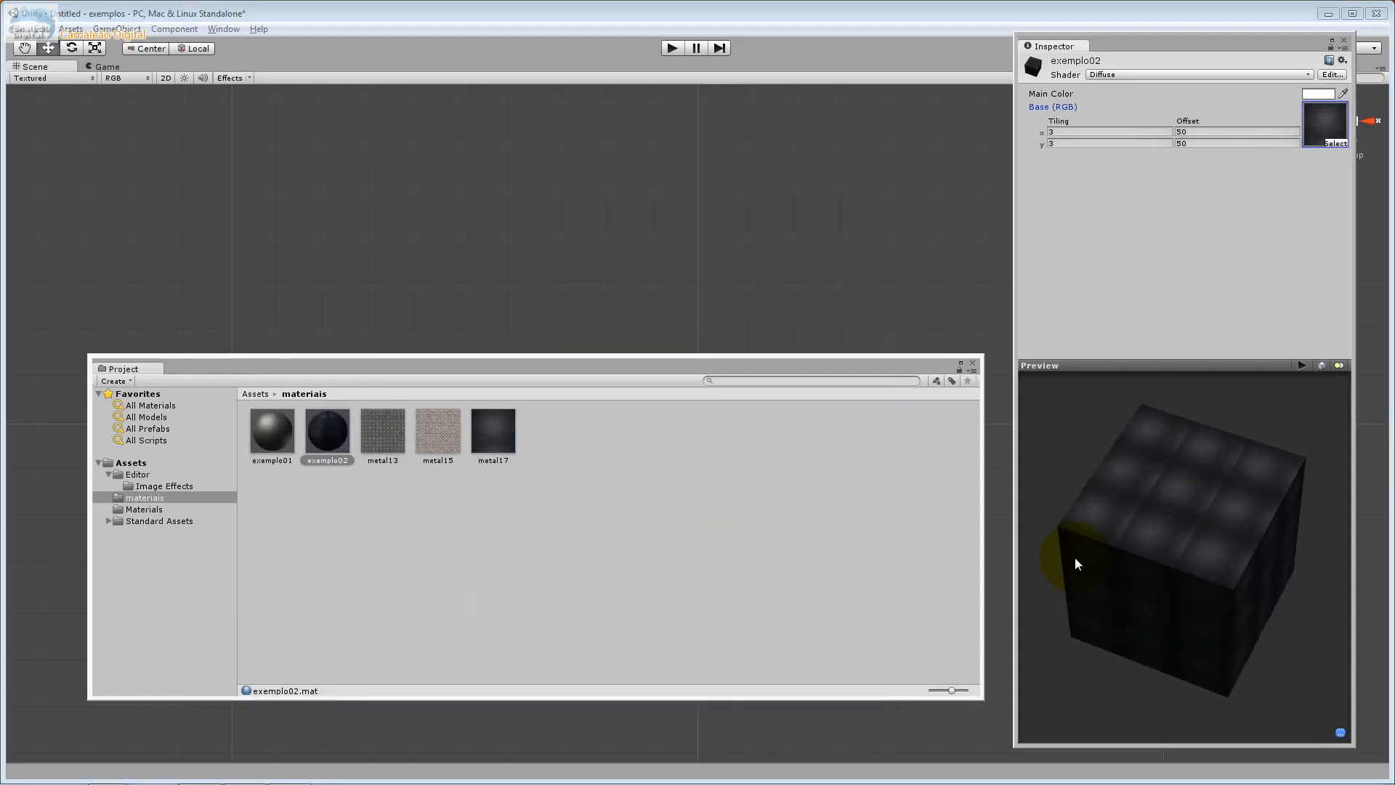
Try a denser x tiling on exemplo02, settle on 1 in both x and y, and inspect the preview cube
left_click(1056, 130)
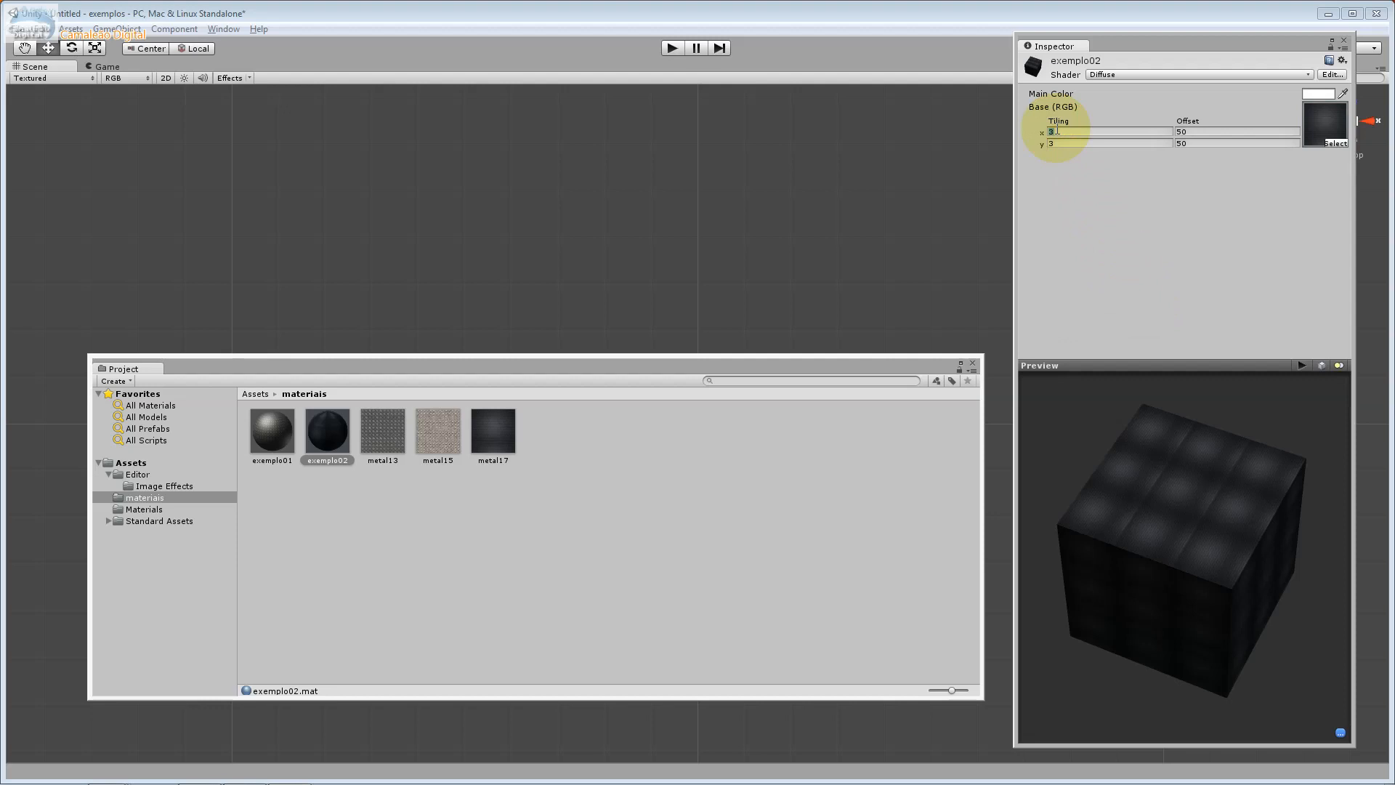
type("10")
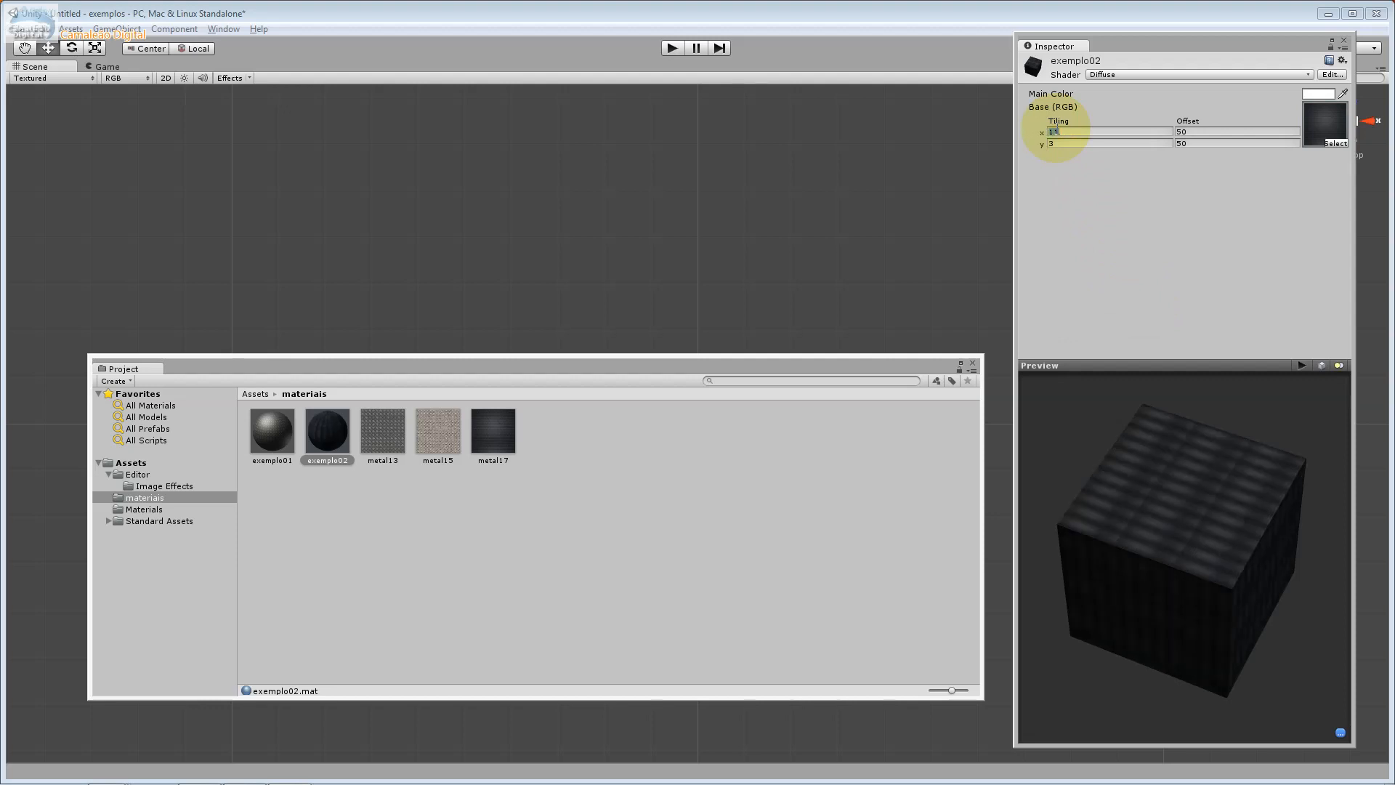
key("BackSpace")
key("Tab")
type("1")
key("Tab")
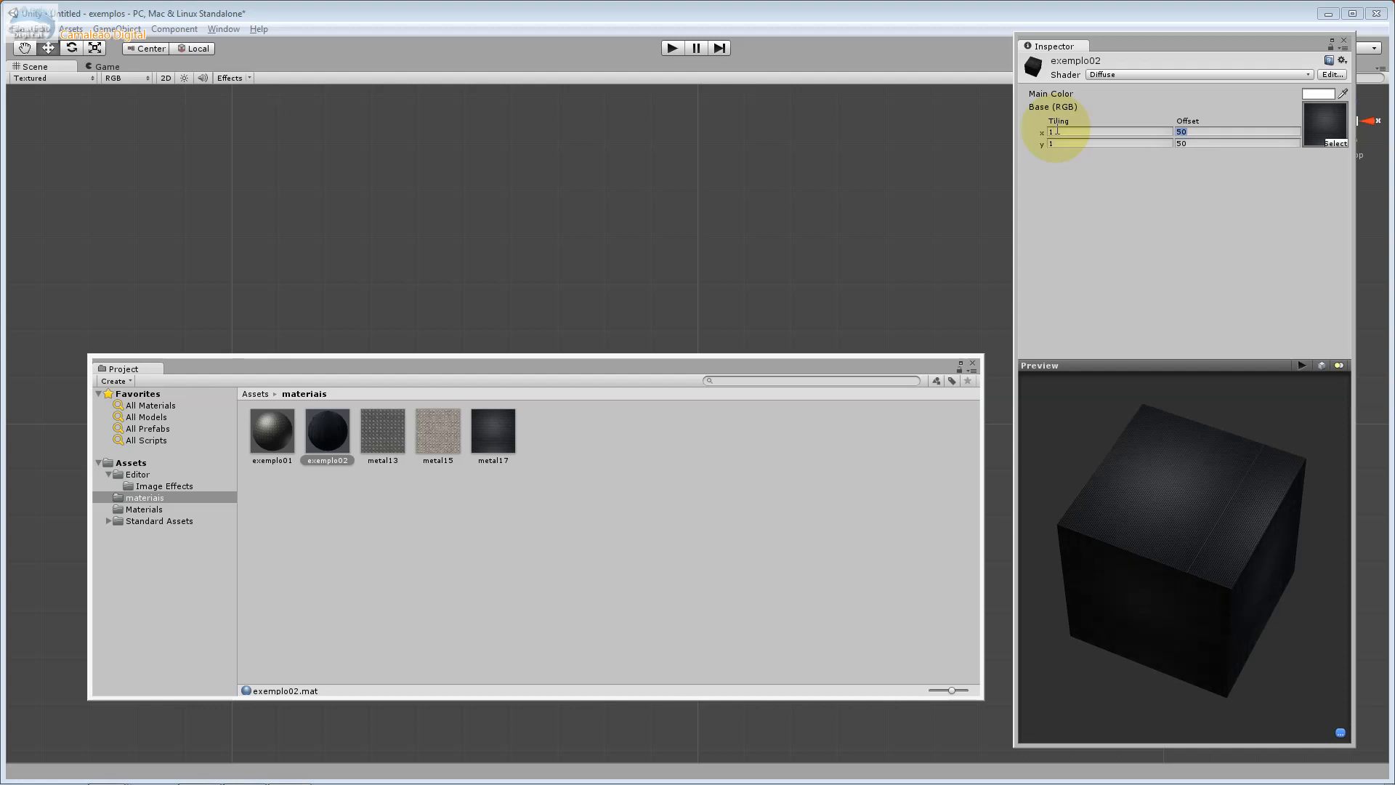
left_click_drag(1142, 493, 1202, 508)
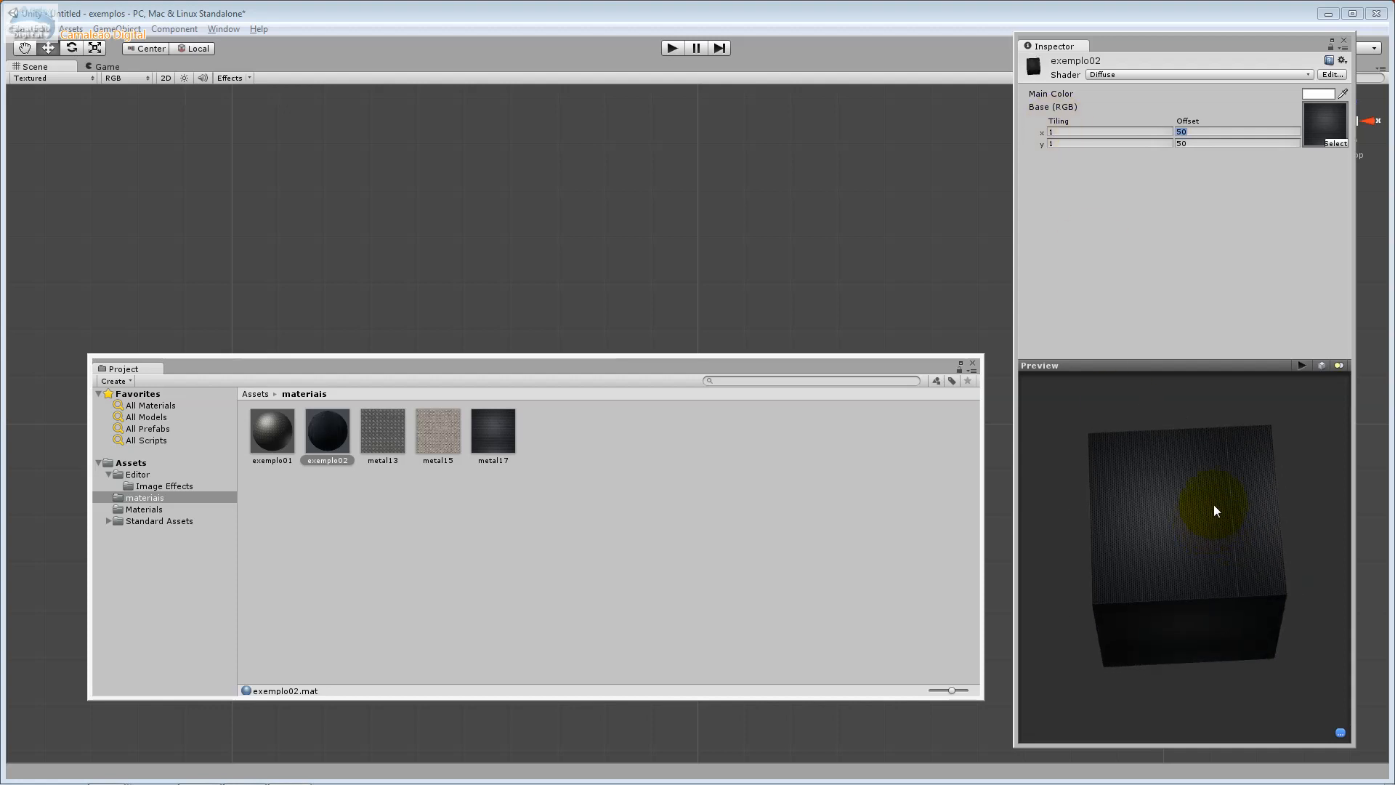
Enlarge the material preview in width and height and rotate the cube to examine exemplo02's texture
left_click_drag(1017, 359, 638, 281)
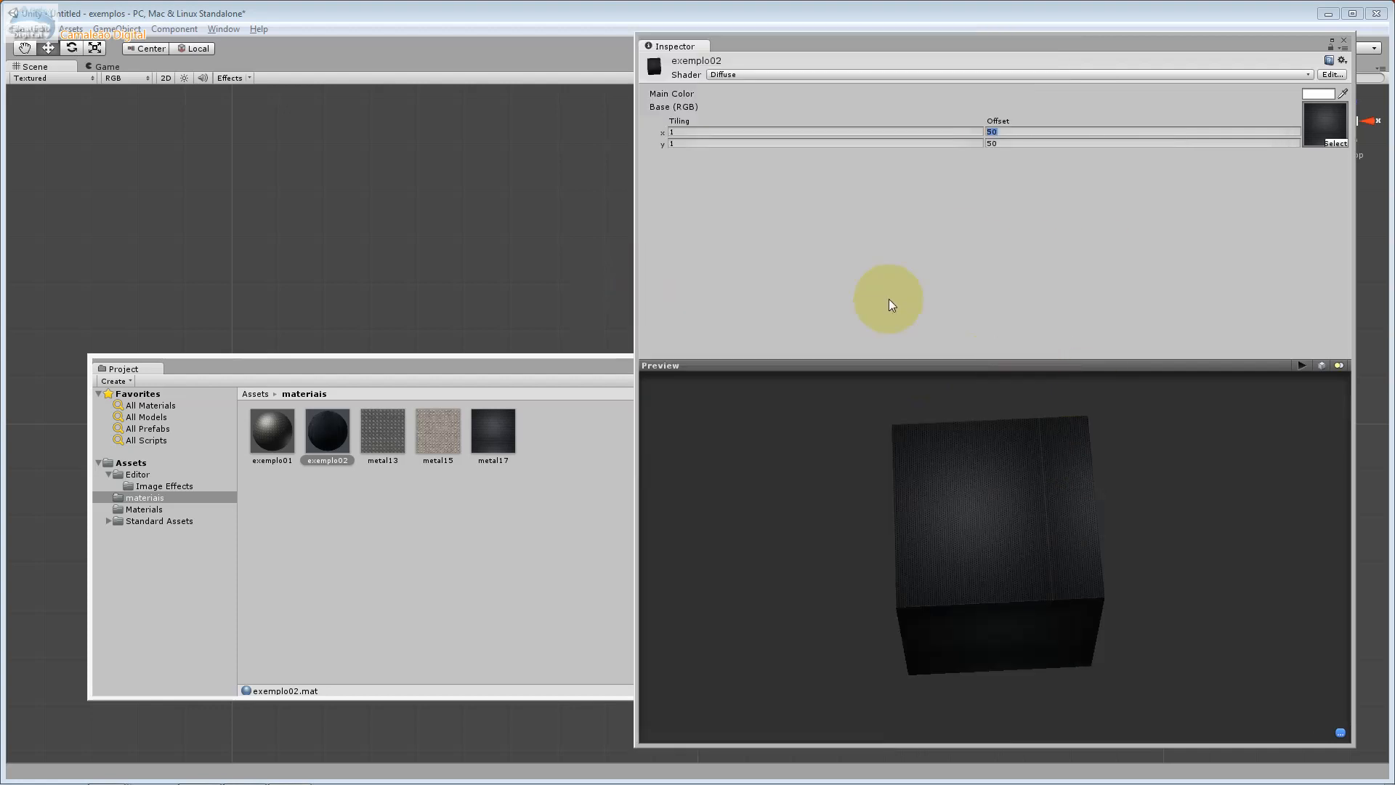
left_click_drag(859, 364, 819, 173)
left_click_drag(1071, 349, 863, 292)
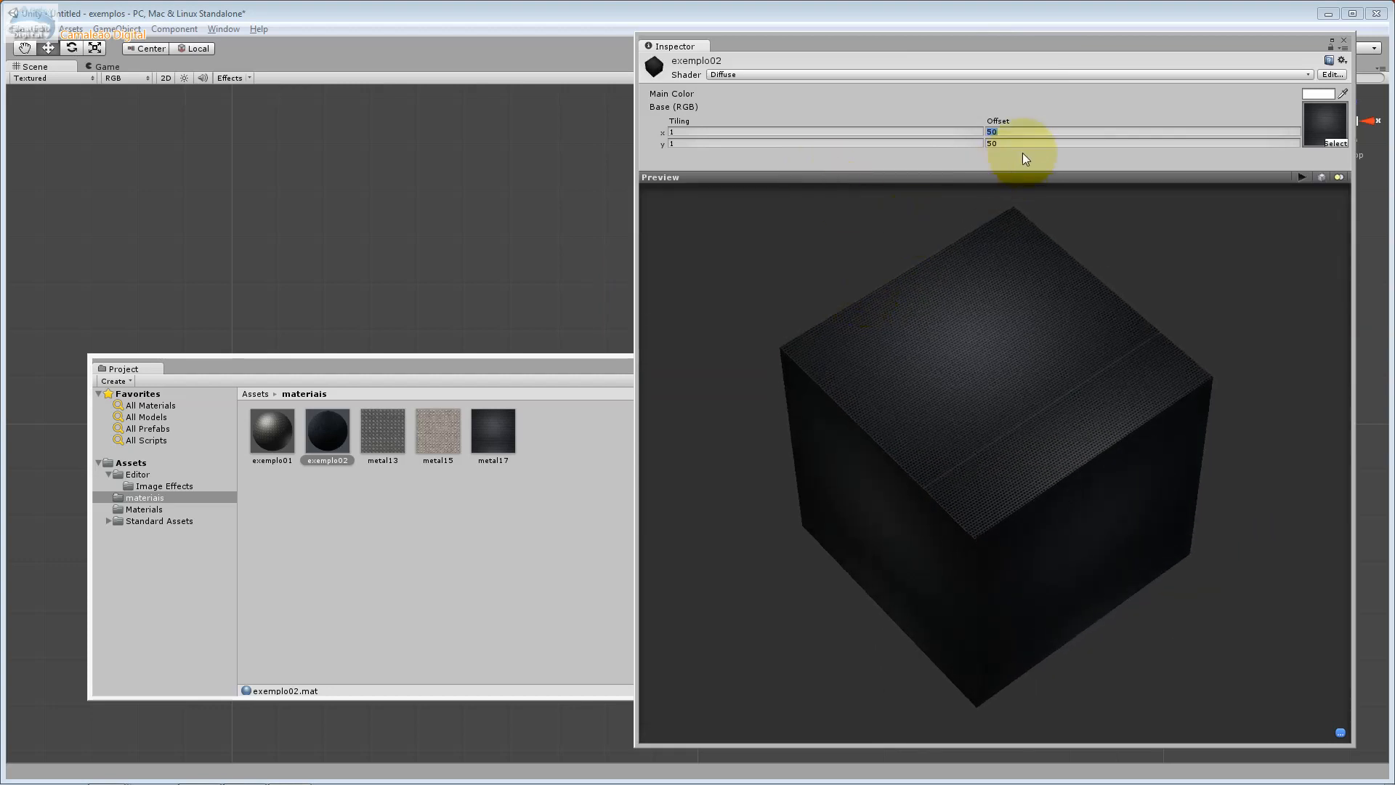
Set exemplo02's texture offset to 1 in x and y and preview the material on a sphere
type("1")
key("Tab")
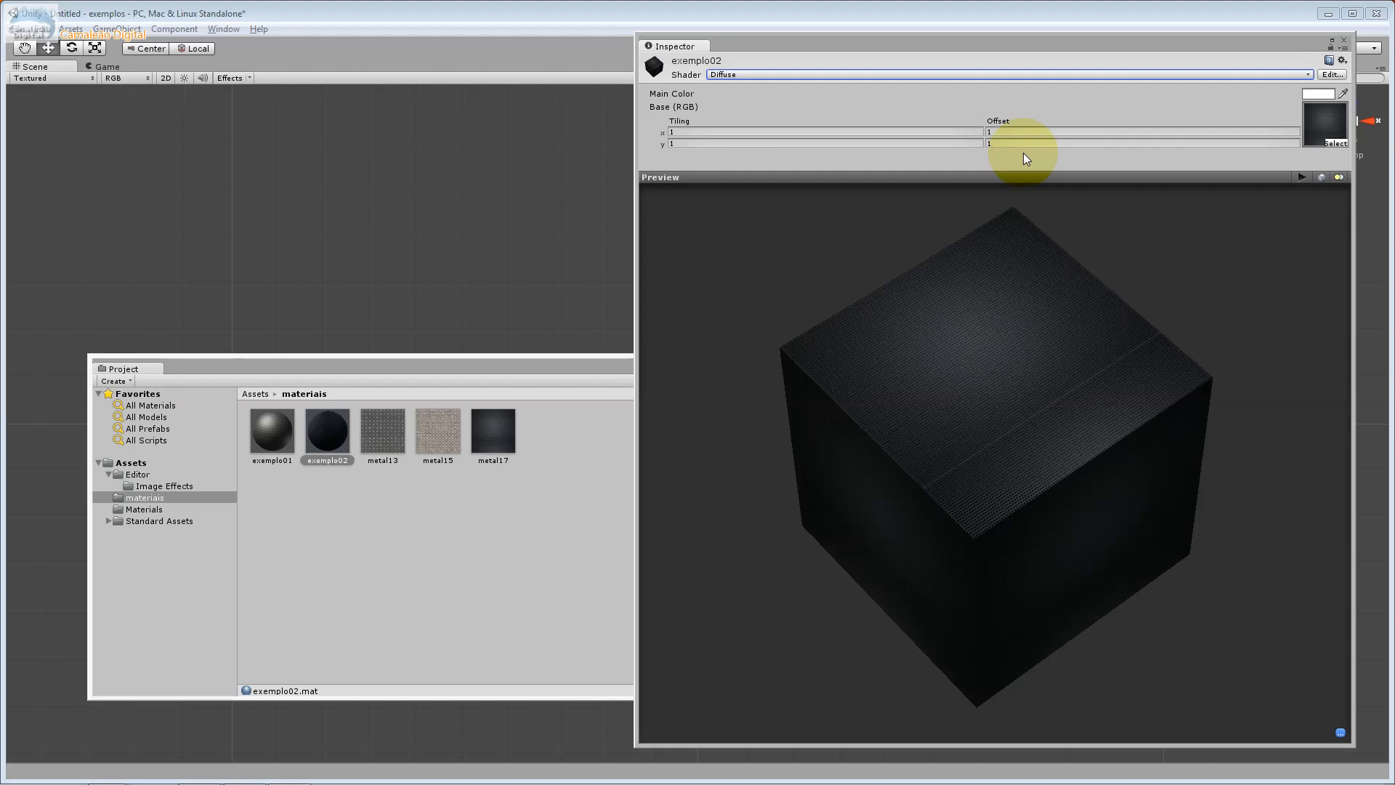
left_click(1013, 142)
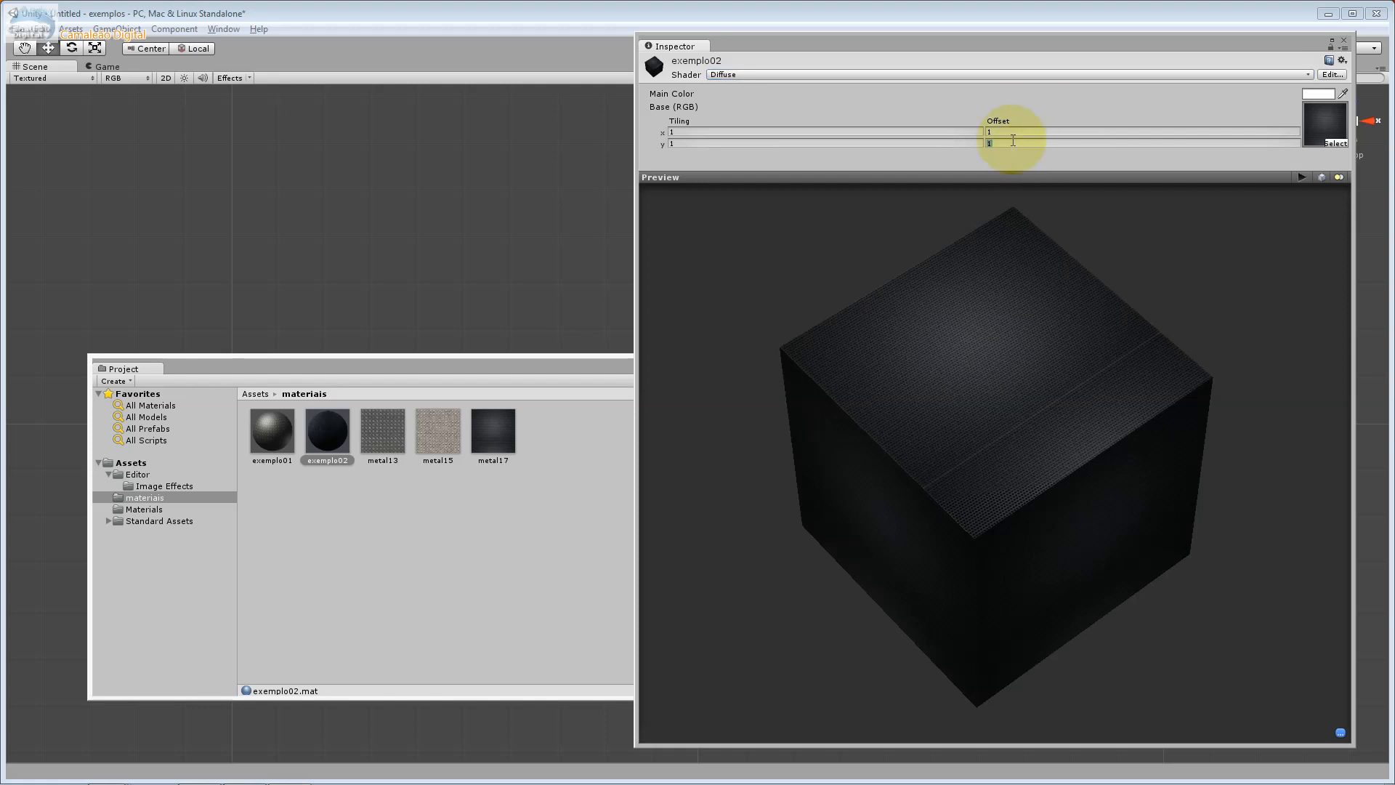
left_click_drag(1016, 207, 991, 168)
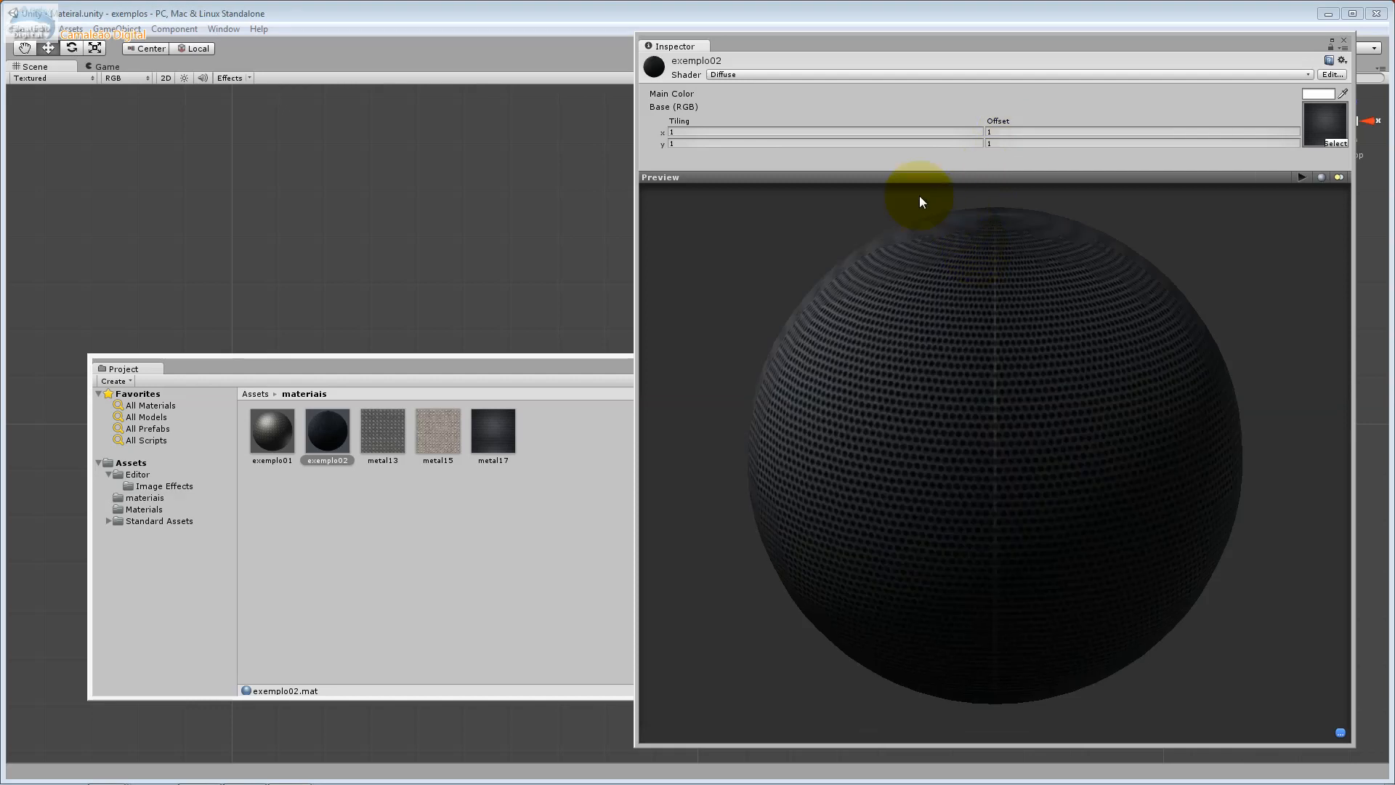
left_click(1004, 141)
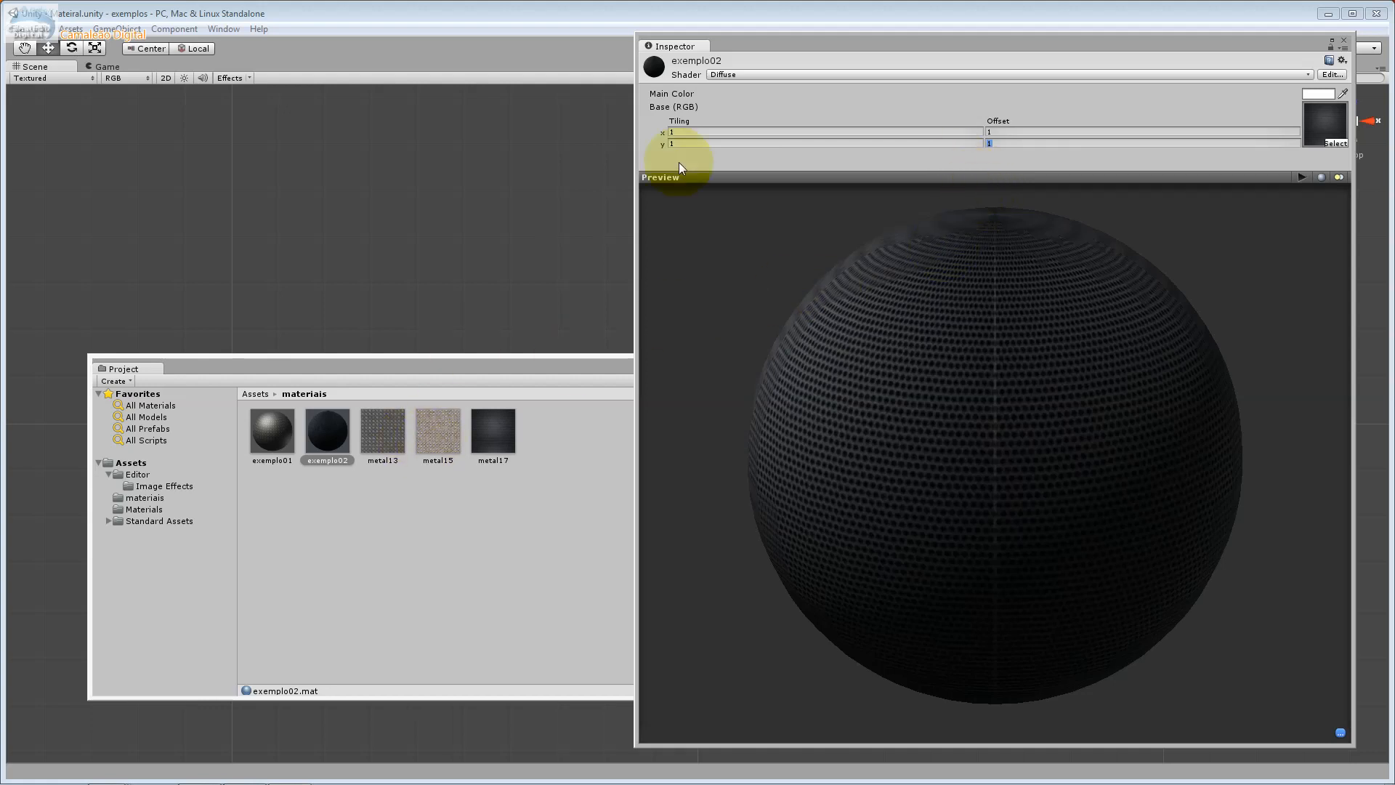
left_click(743, 74)
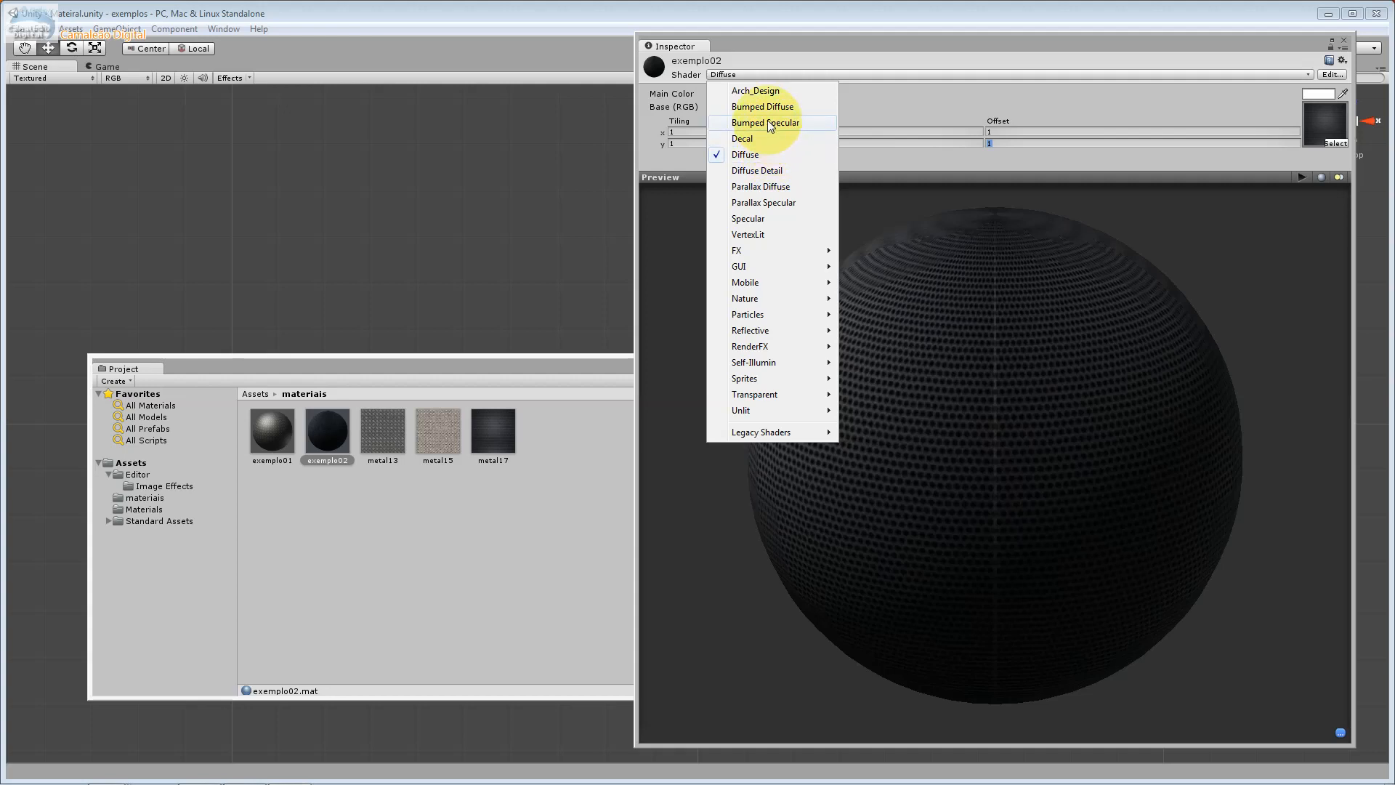
Create a new material named exemplo03 in the materiais folder
left_click(344, 420)
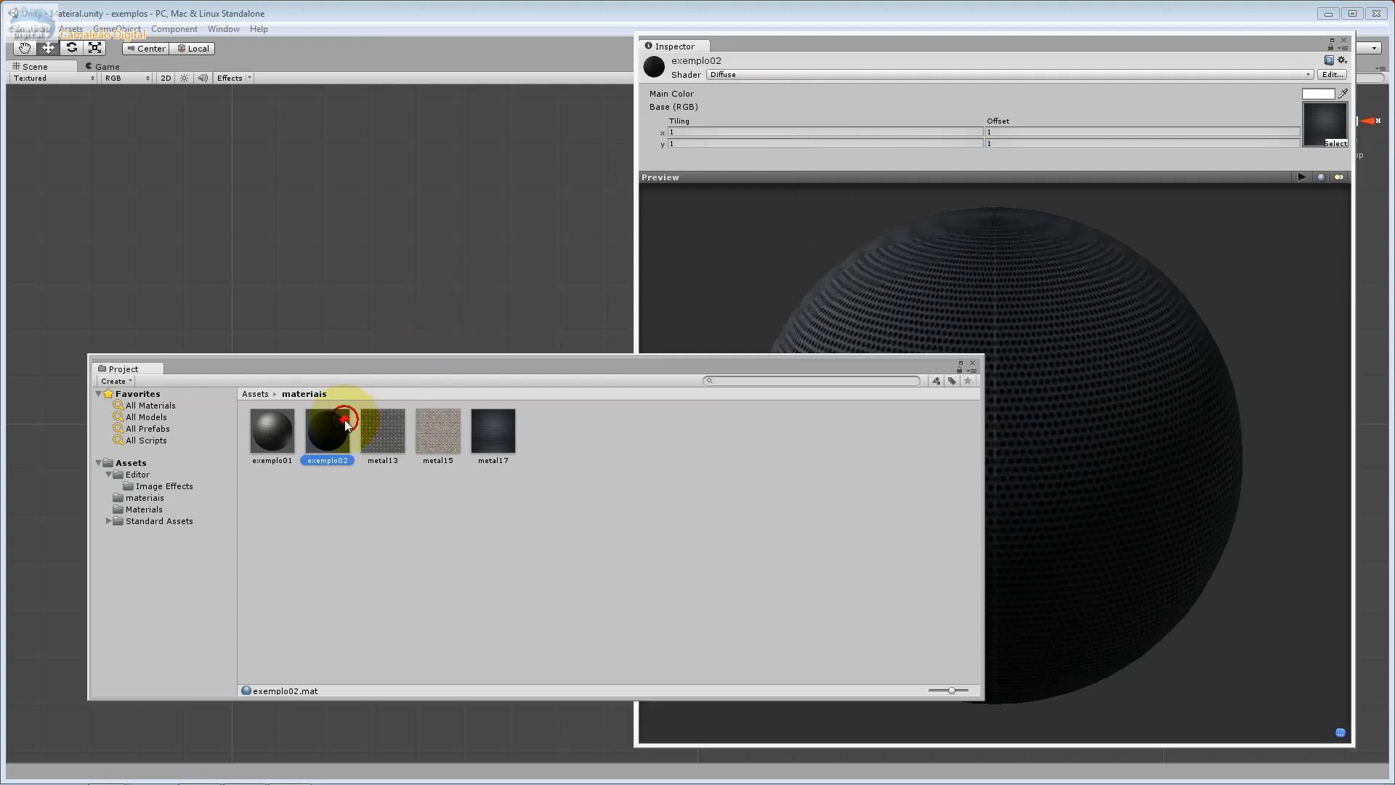
left_click_drag(372, 375, 342, 420)
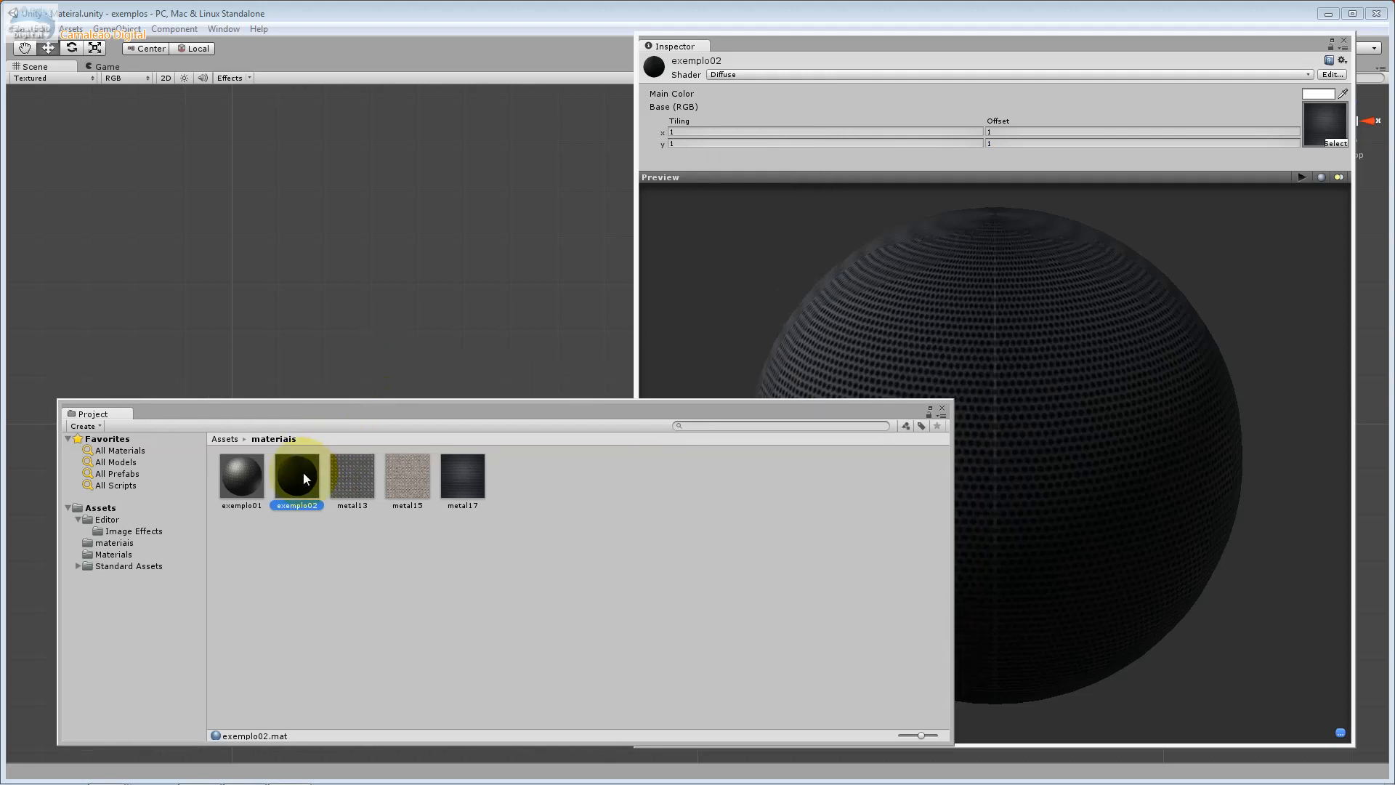
right_click(303, 472)
mouse_move(365, 481)
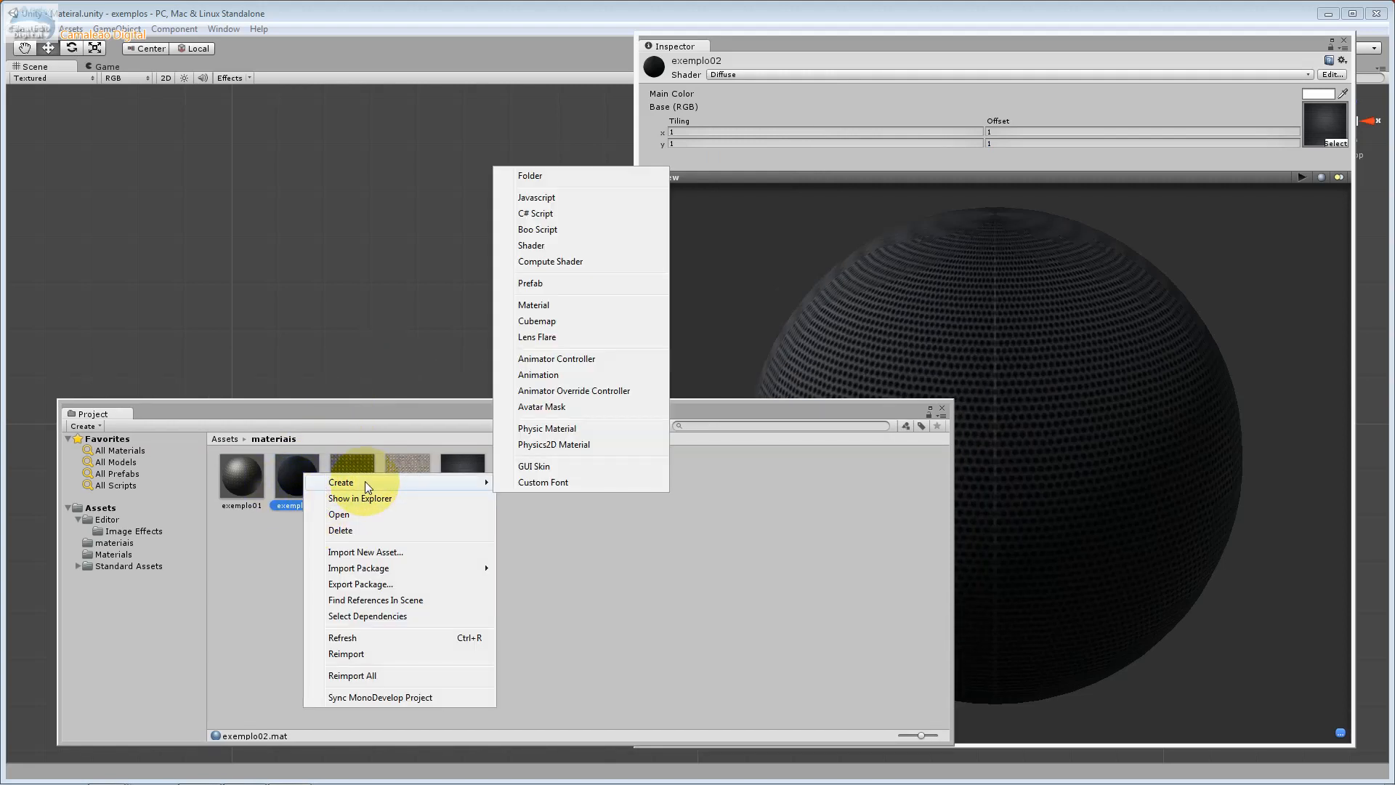
left_click(655, 301)
type("exempl")
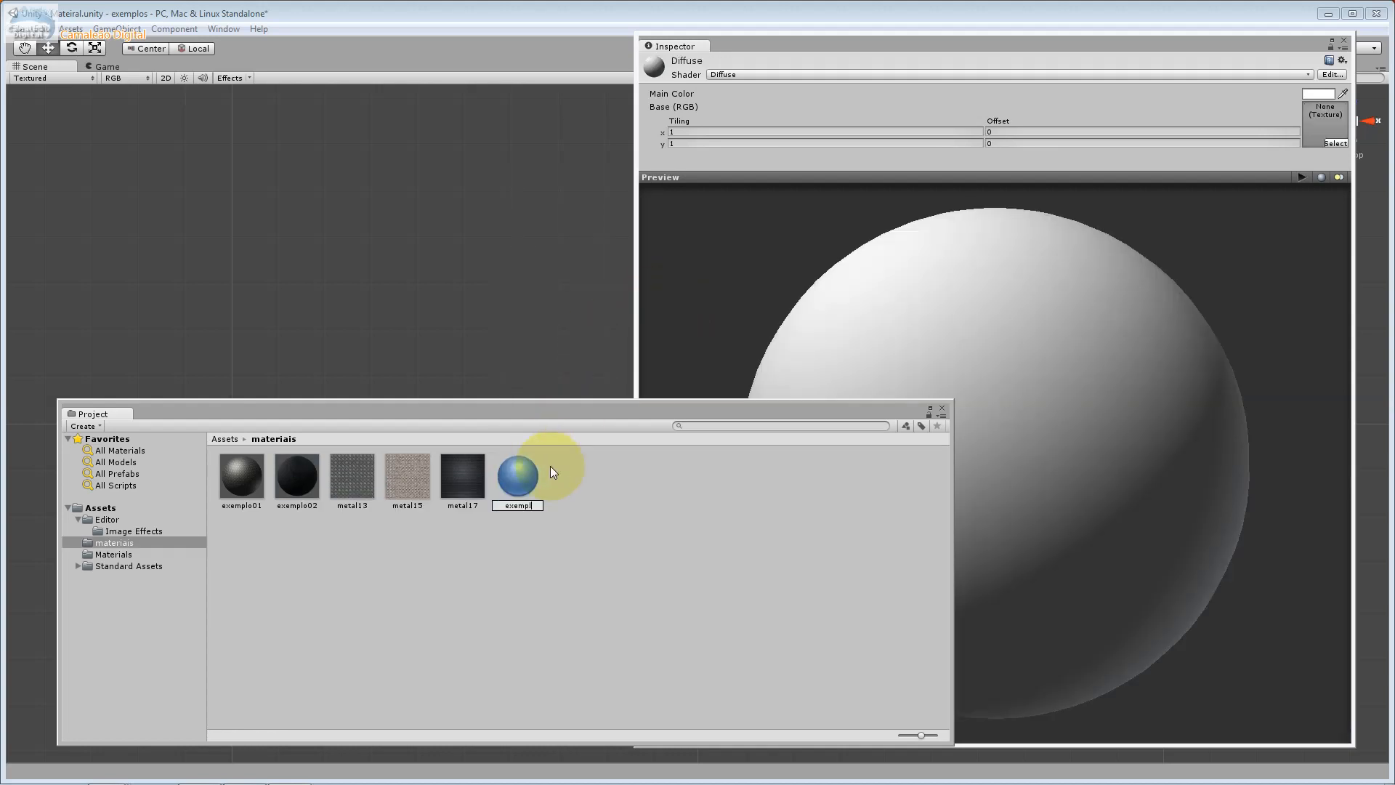
type("o03")
key("Return")
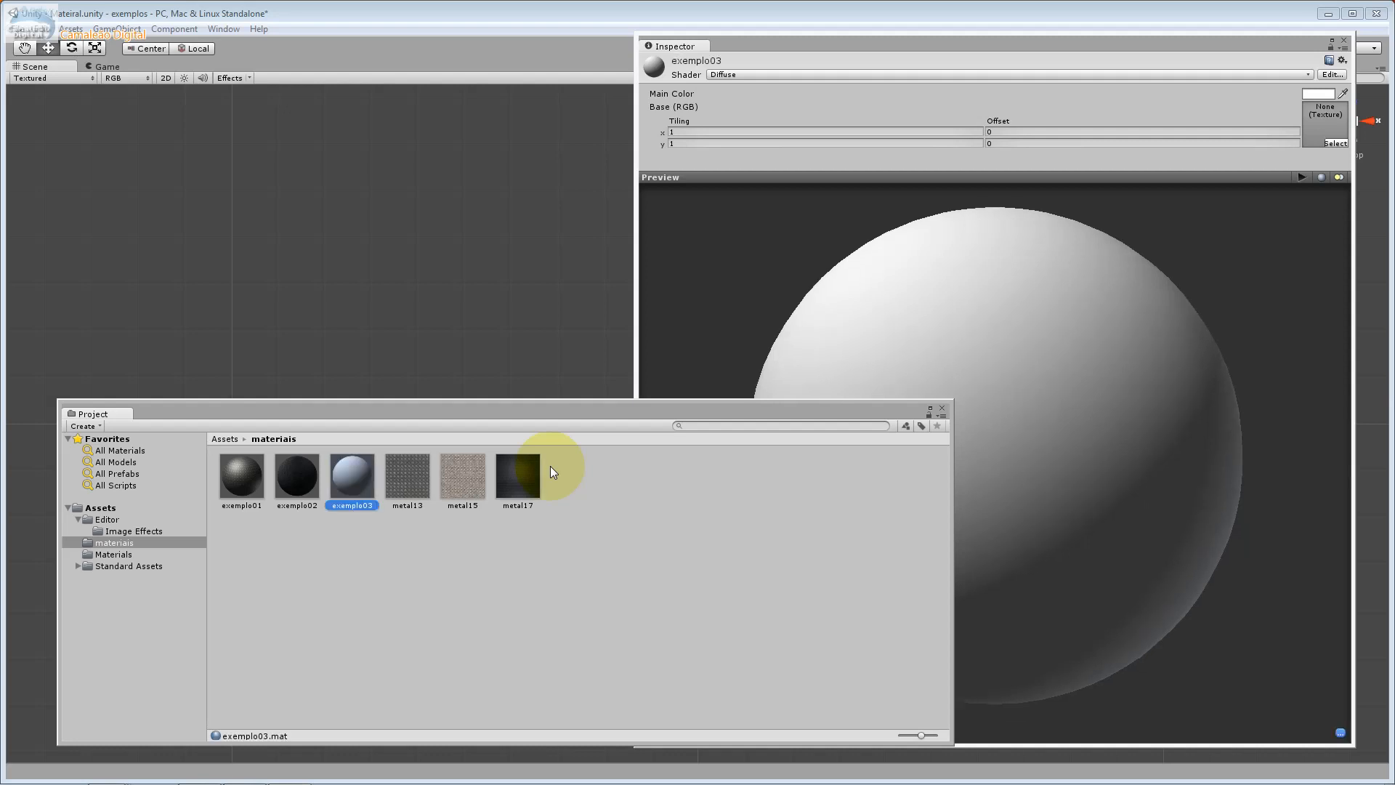
Review the settings and previews of exemplo01 and exemplo02, and return to exemplo03
left_click(246, 487)
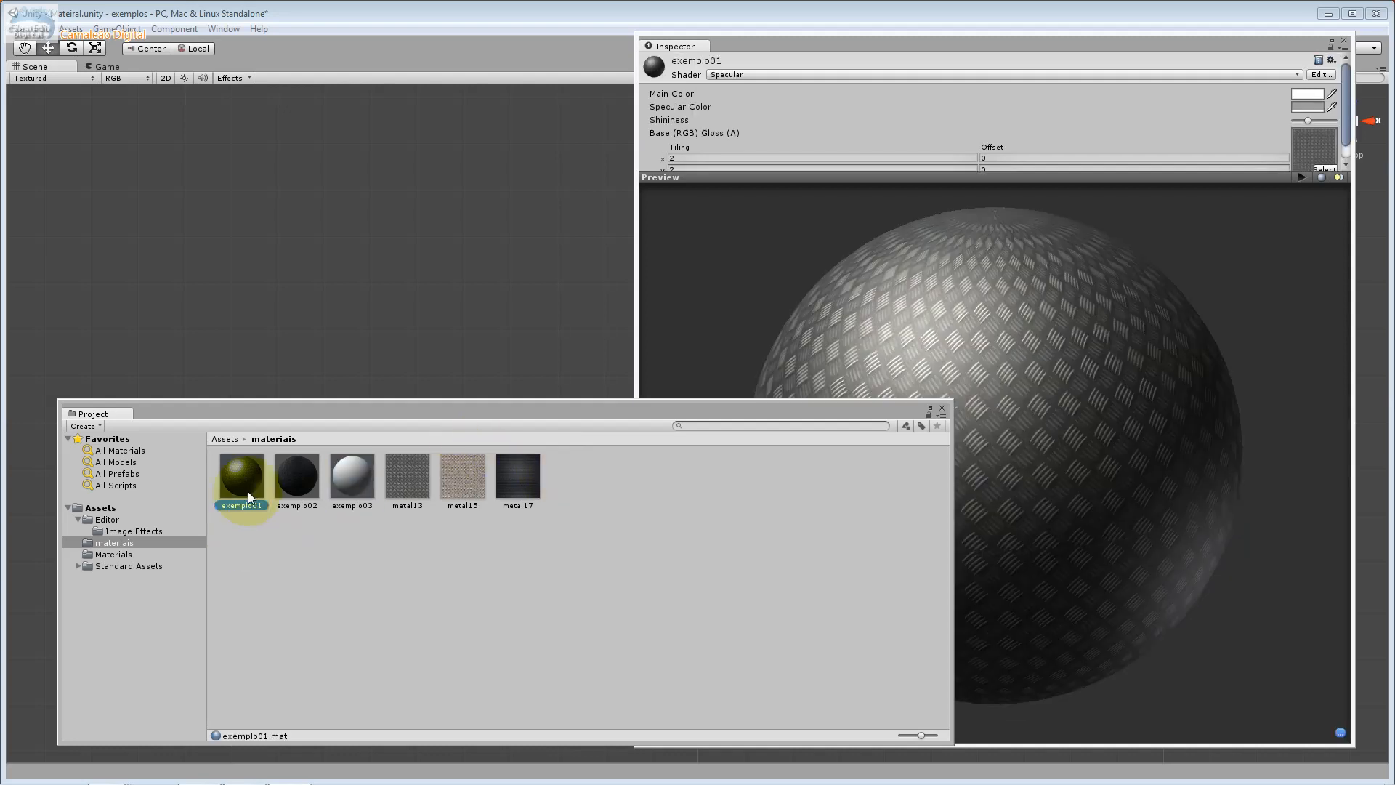
left_click(285, 472)
left_click(363, 485)
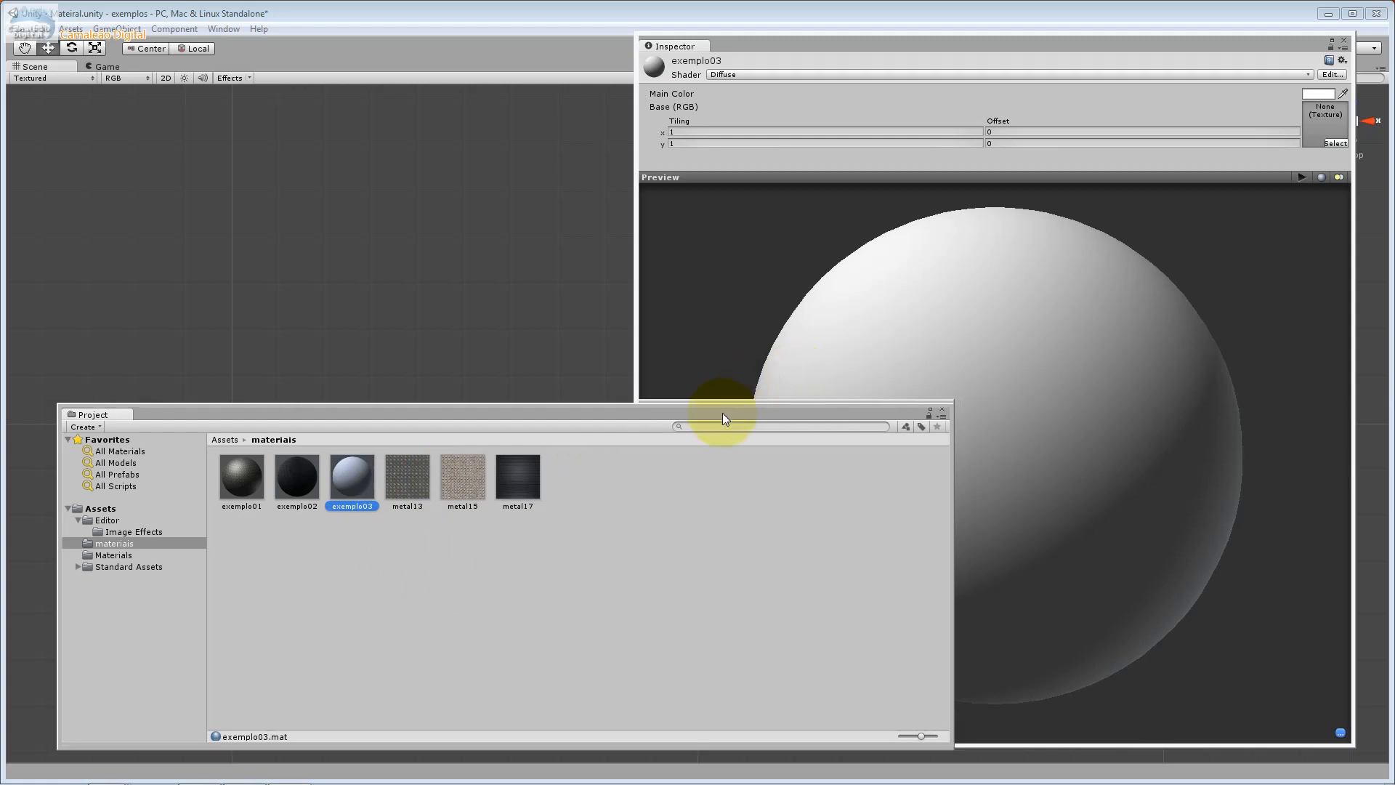
left_click_drag(722, 412, 723, 406)
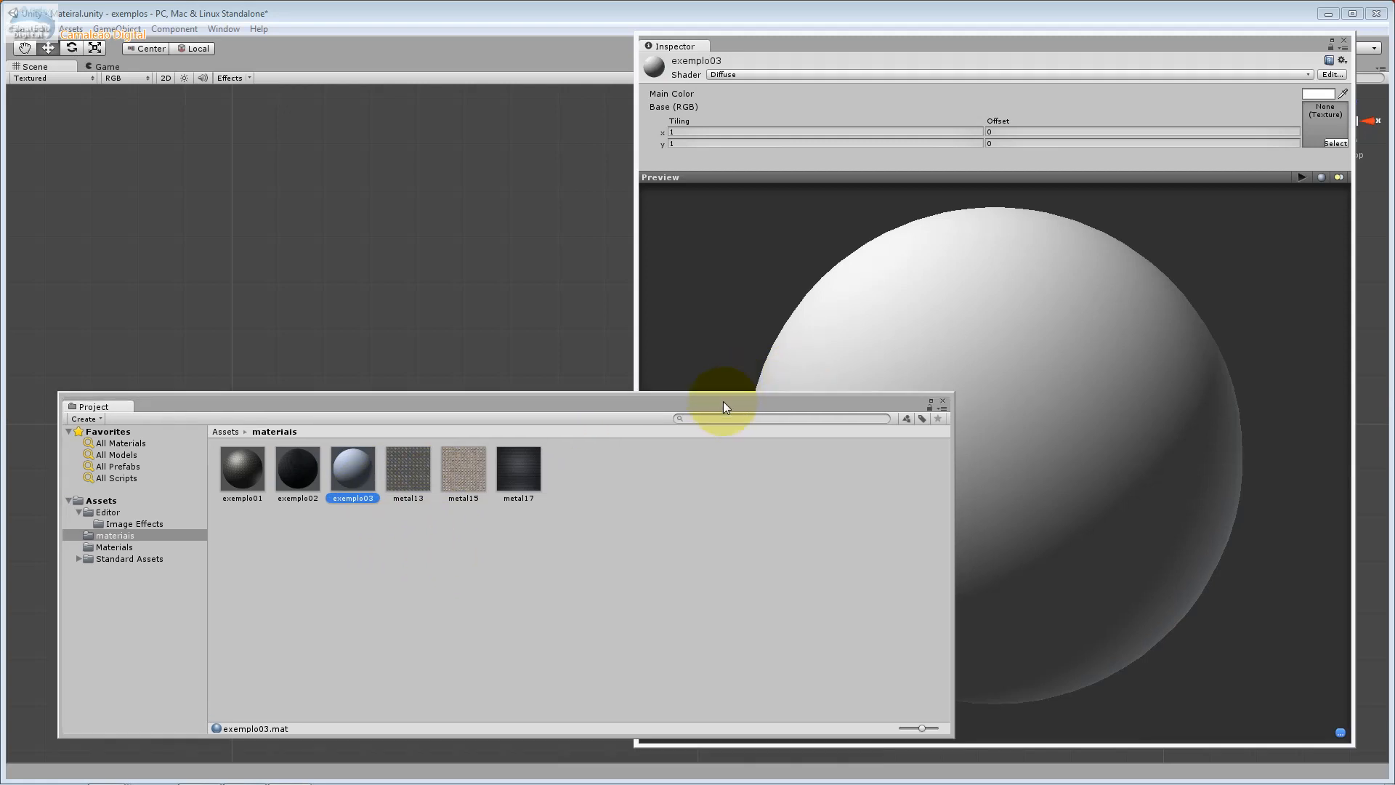
Assign the Mill_Wood_S image as the base texture of exemplo03
left_click(1336, 143)
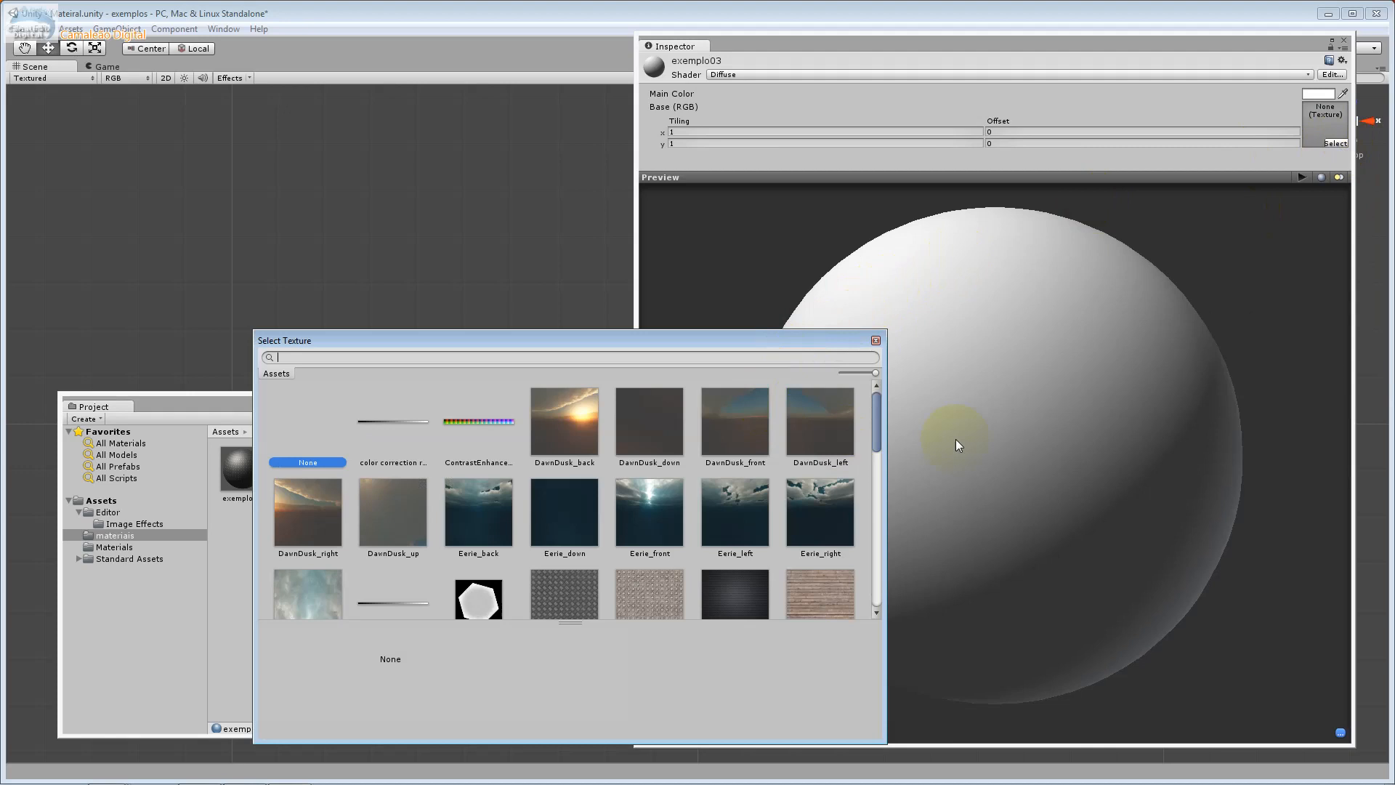
left_click_drag(878, 437, 880, 477)
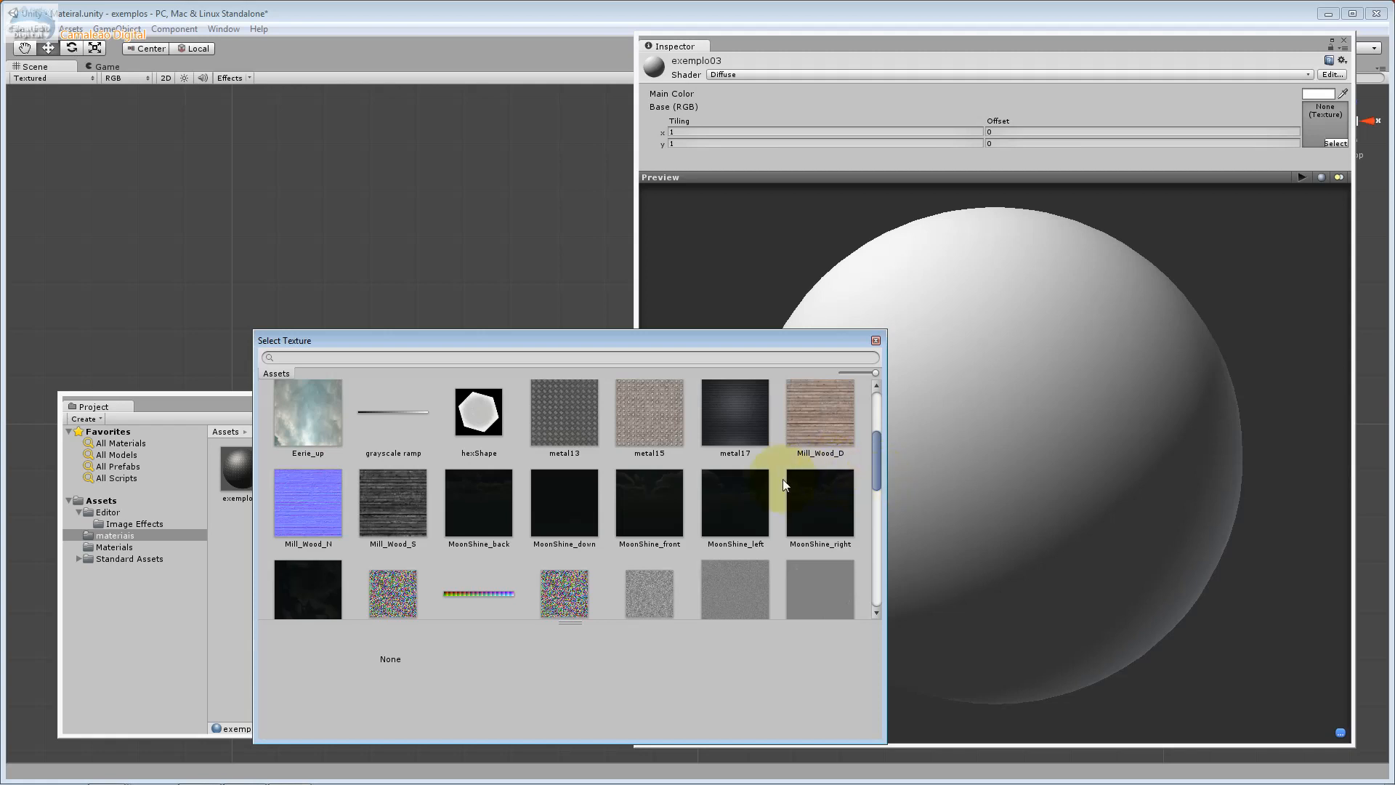
left_click(414, 509)
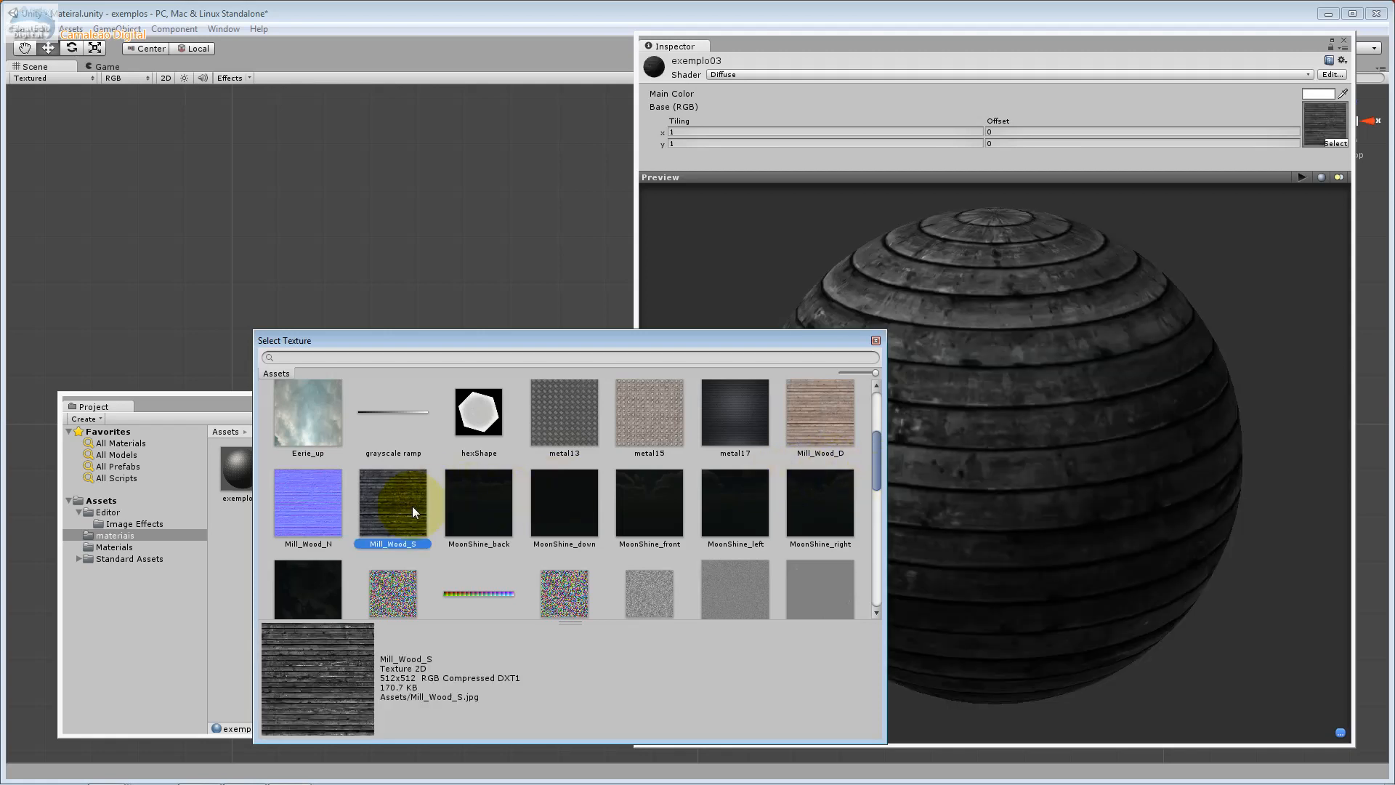
Close the texture selection and change the shader of exemplo03 to Bumped Diffuse
left_click(875, 341)
left_click_drag(1071, 177, 1053, 261)
left_click(811, 74)
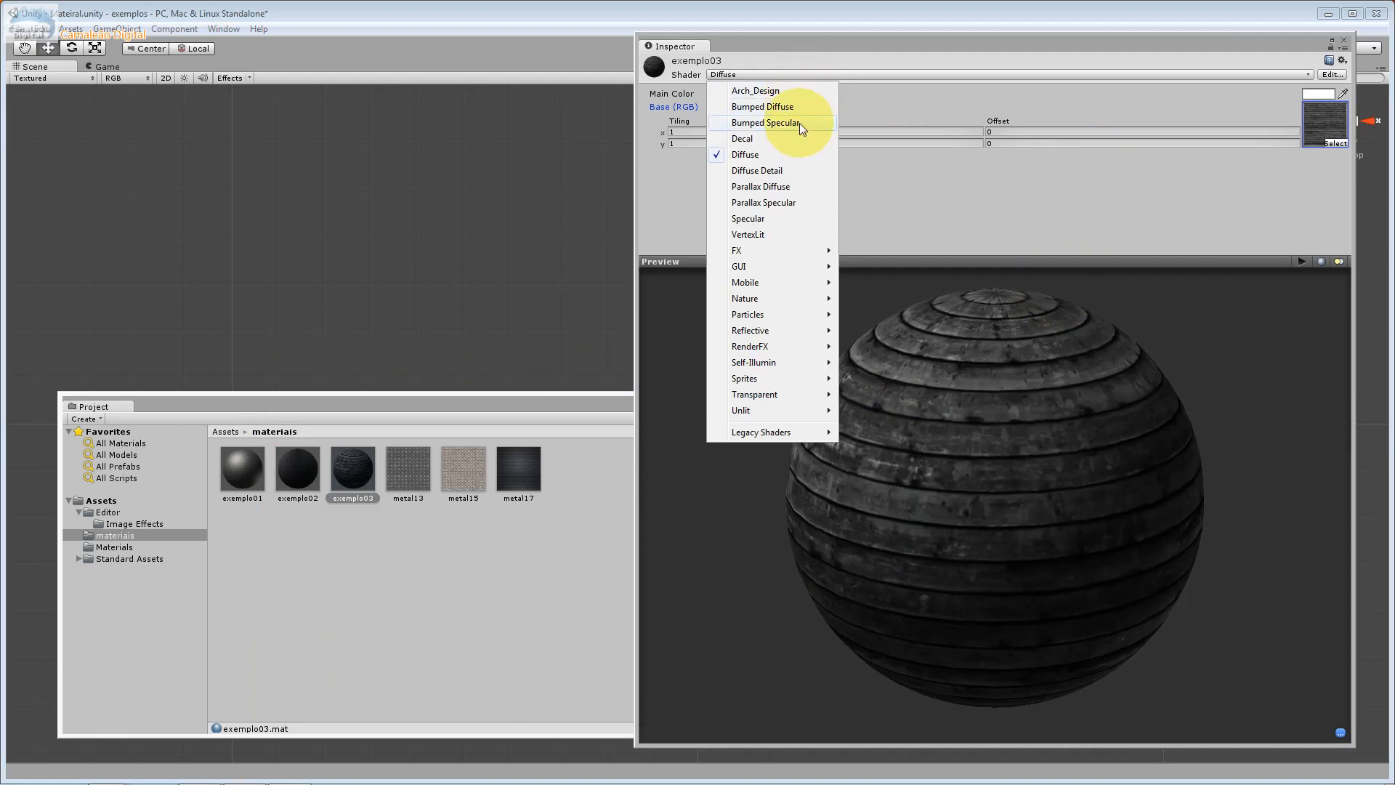
left_click(1087, 416)
left_click_drag(1087, 415, 927, 441)
left_click_drag(778, 316, 779, 402)
left_click(750, 76)
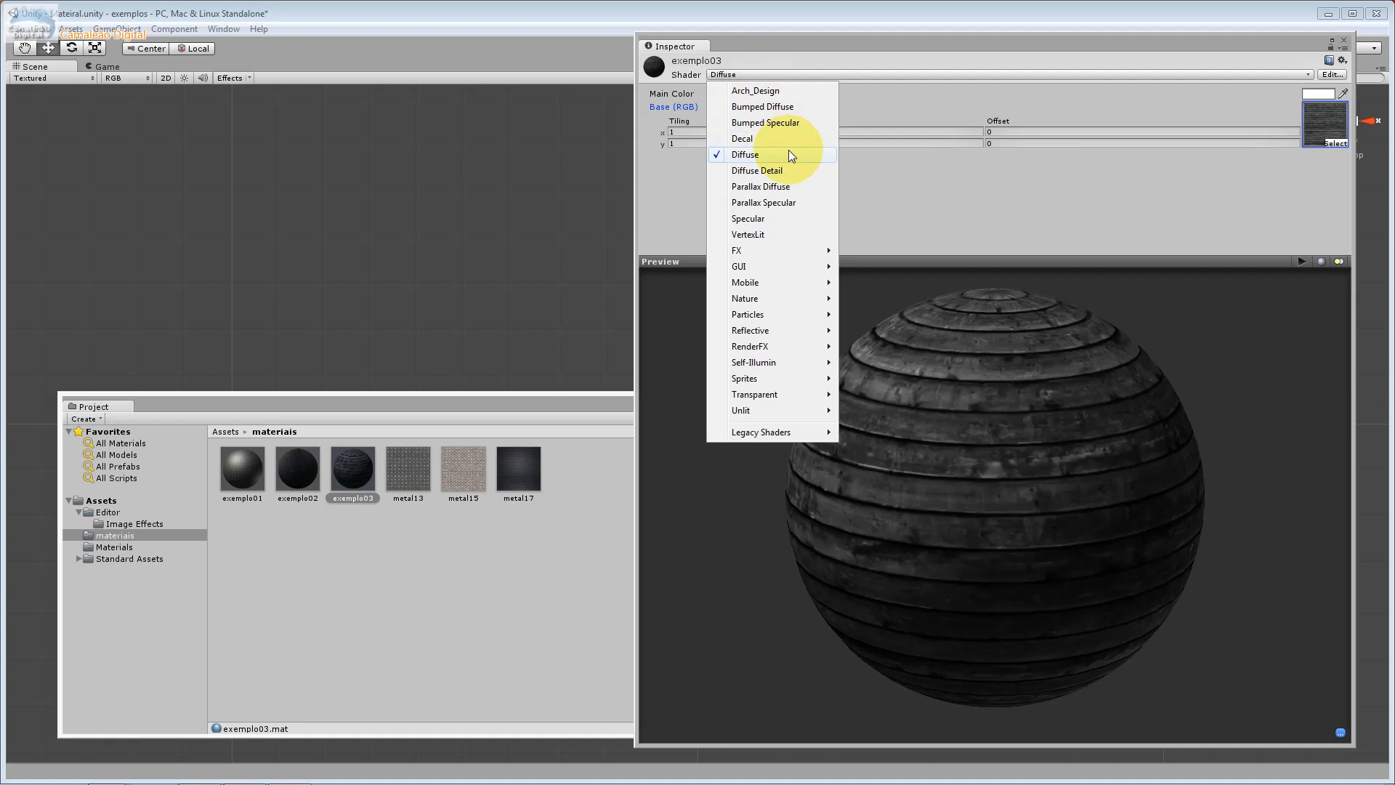
left_click(771, 109)
Assign the blue Mill_Wood normal texture as the normal map of exemplo03 and inspect the relief on the preview sphere
left_click(1341, 226)
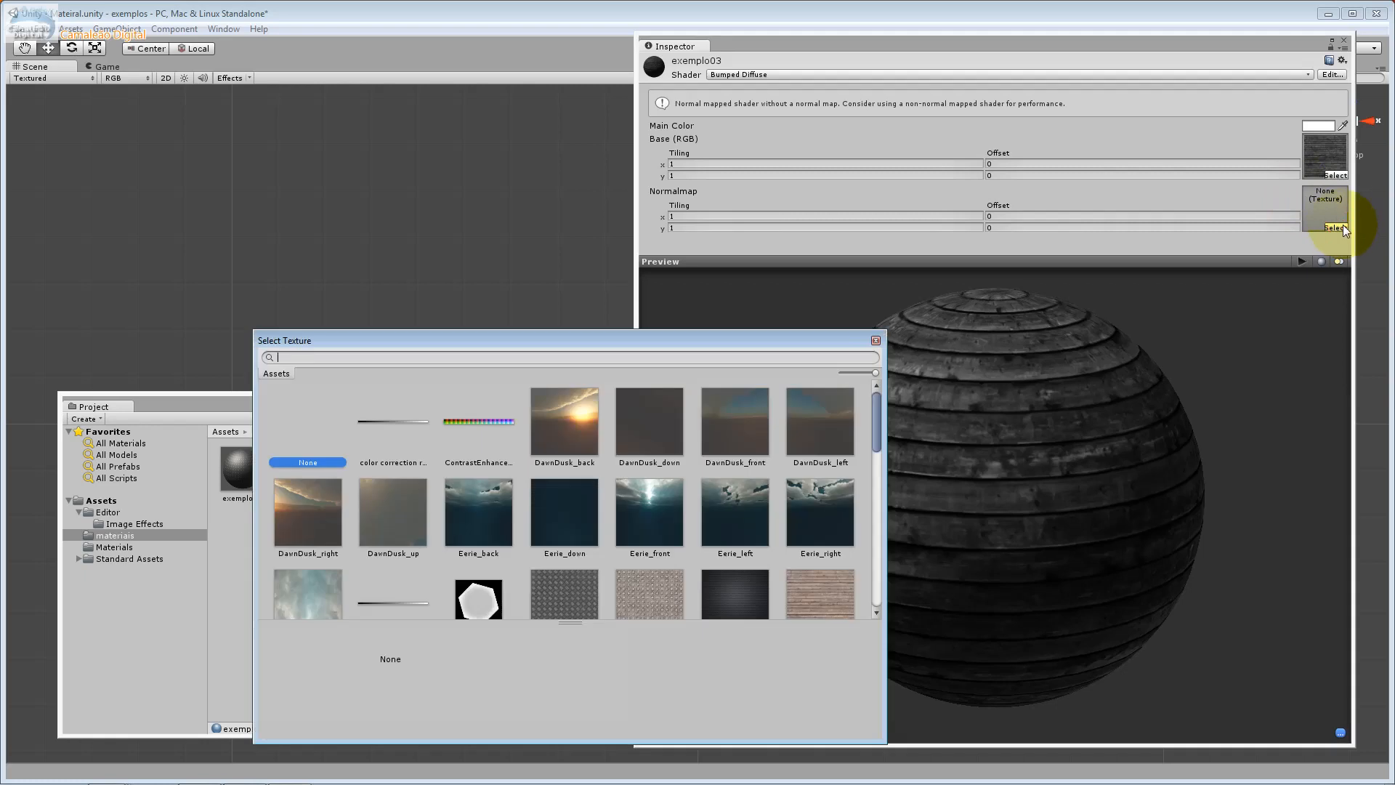
left_click_drag(878, 428, 879, 481)
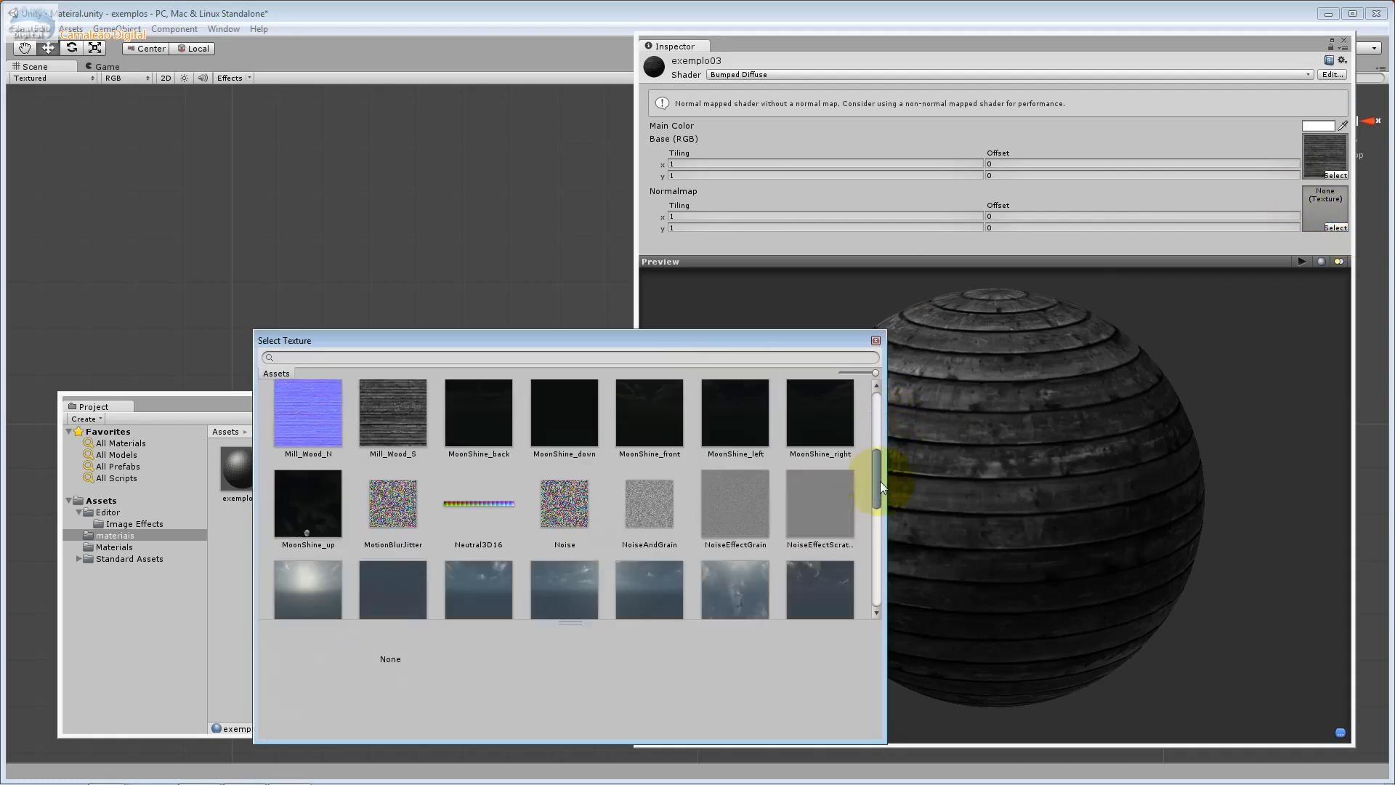
double_click(282, 430)
left_click_drag(911, 370, 718, 399)
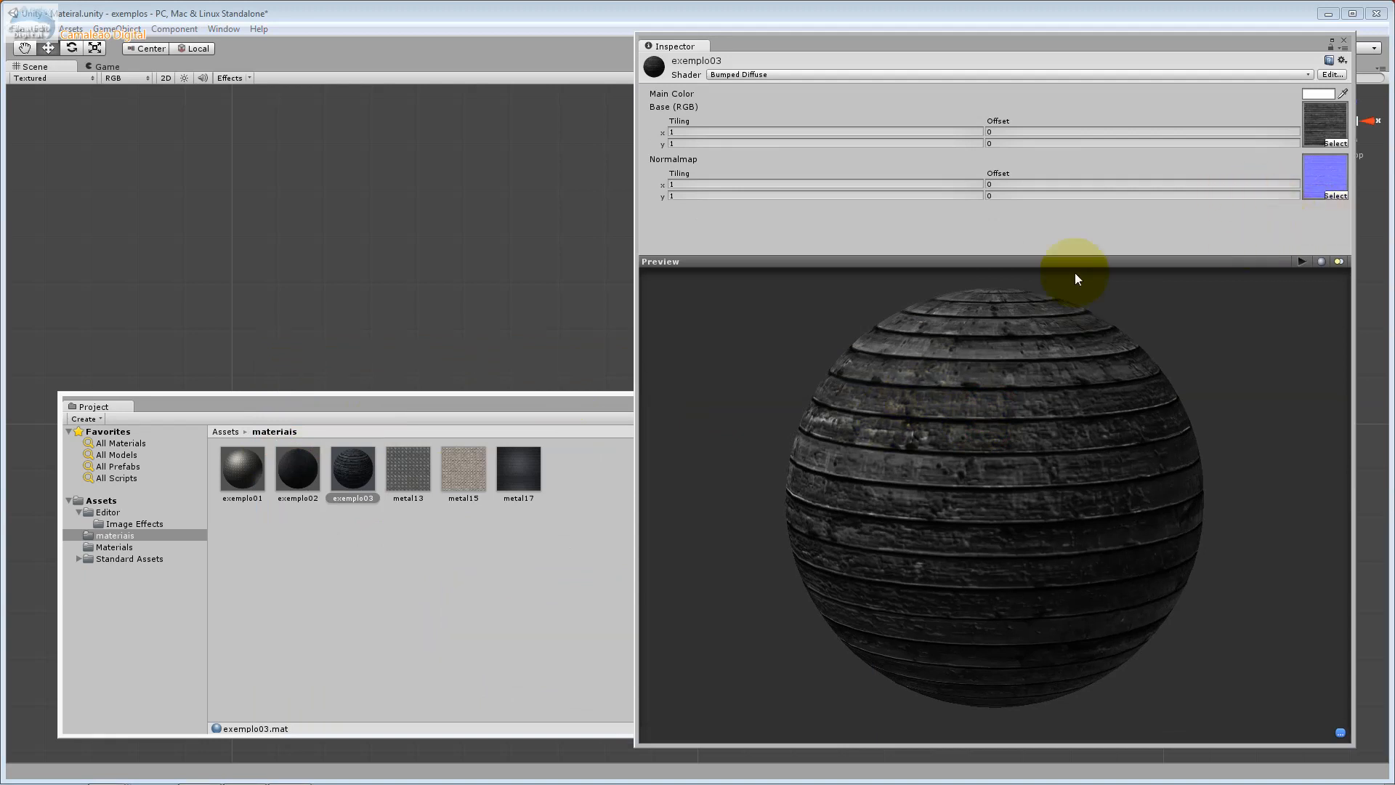
left_click_drag(1017, 264, 954, 259)
left_click_drag(1034, 404, 1005, 467)
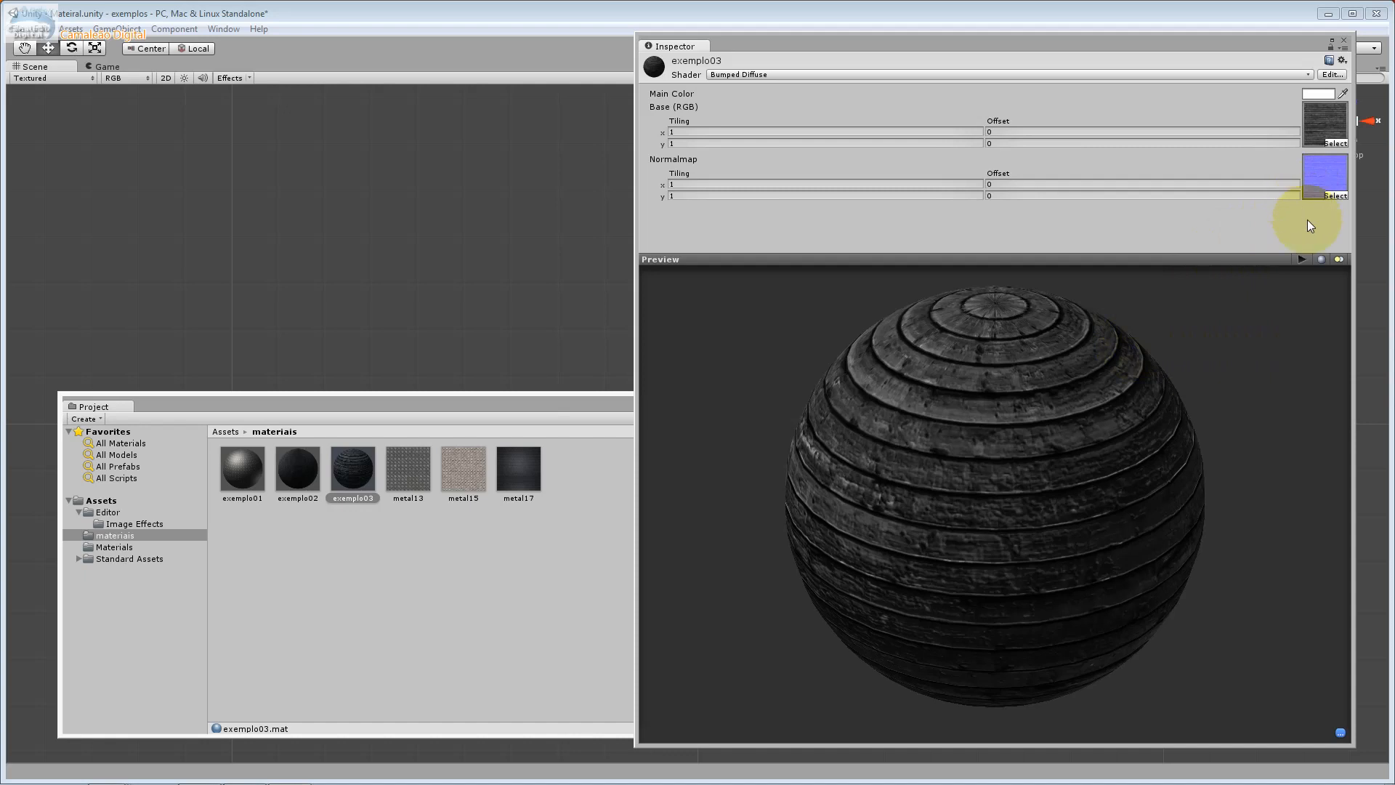
Preview exemplo03 on the cube, cylinder and torus shapes and examine the bump effect from different angles
left_click(1322, 259)
left_click_drag(1110, 385, 625, 320)
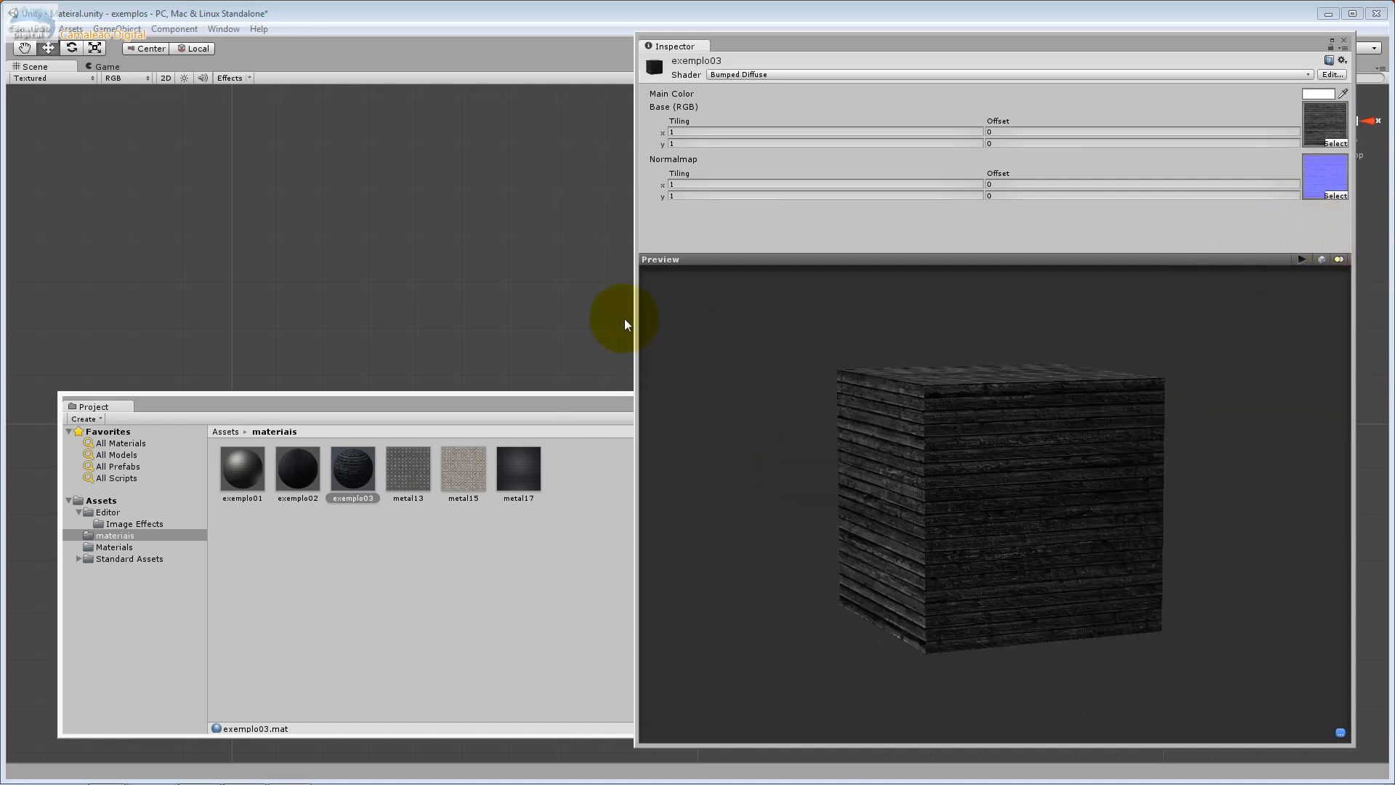
left_click(1320, 262)
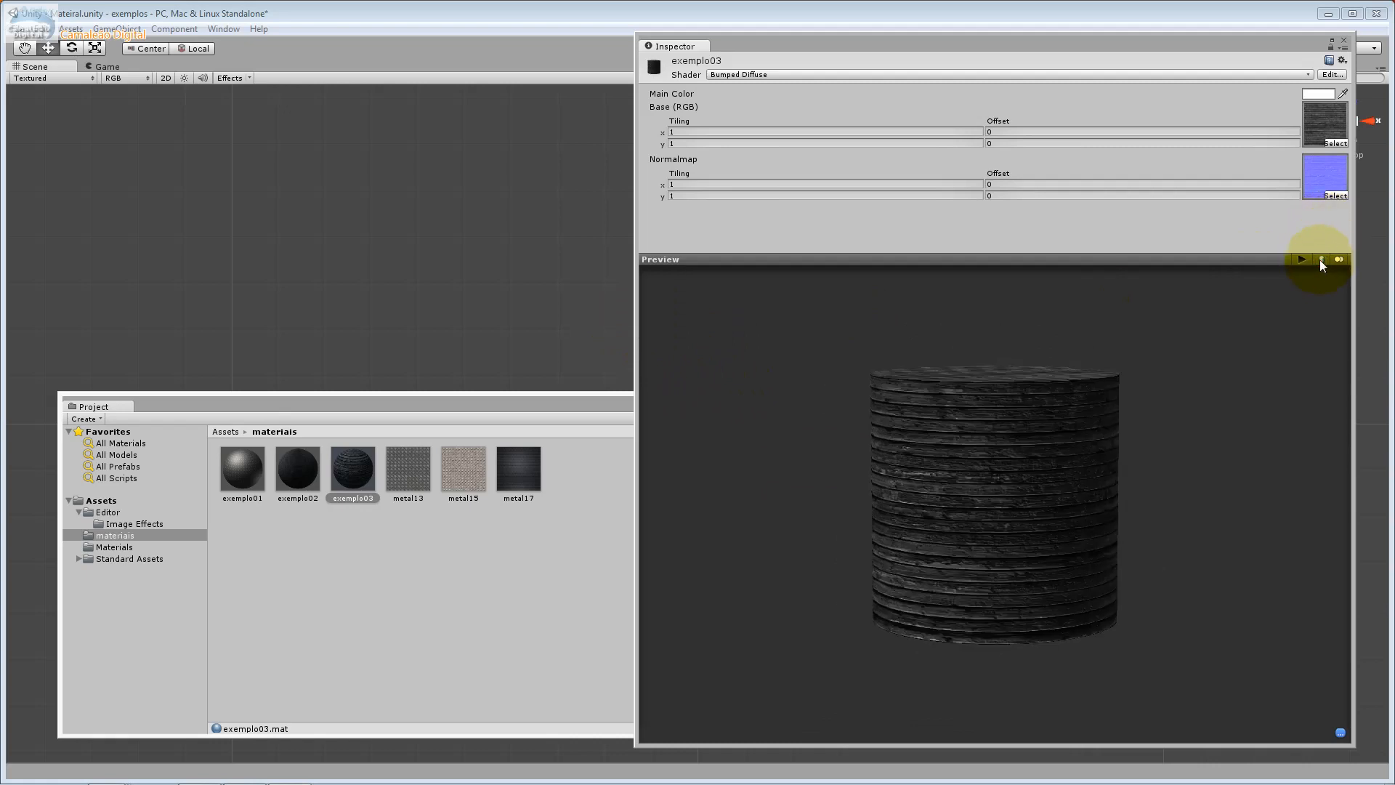
left_click(1319, 260)
left_click(1320, 259)
left_click(1319, 259)
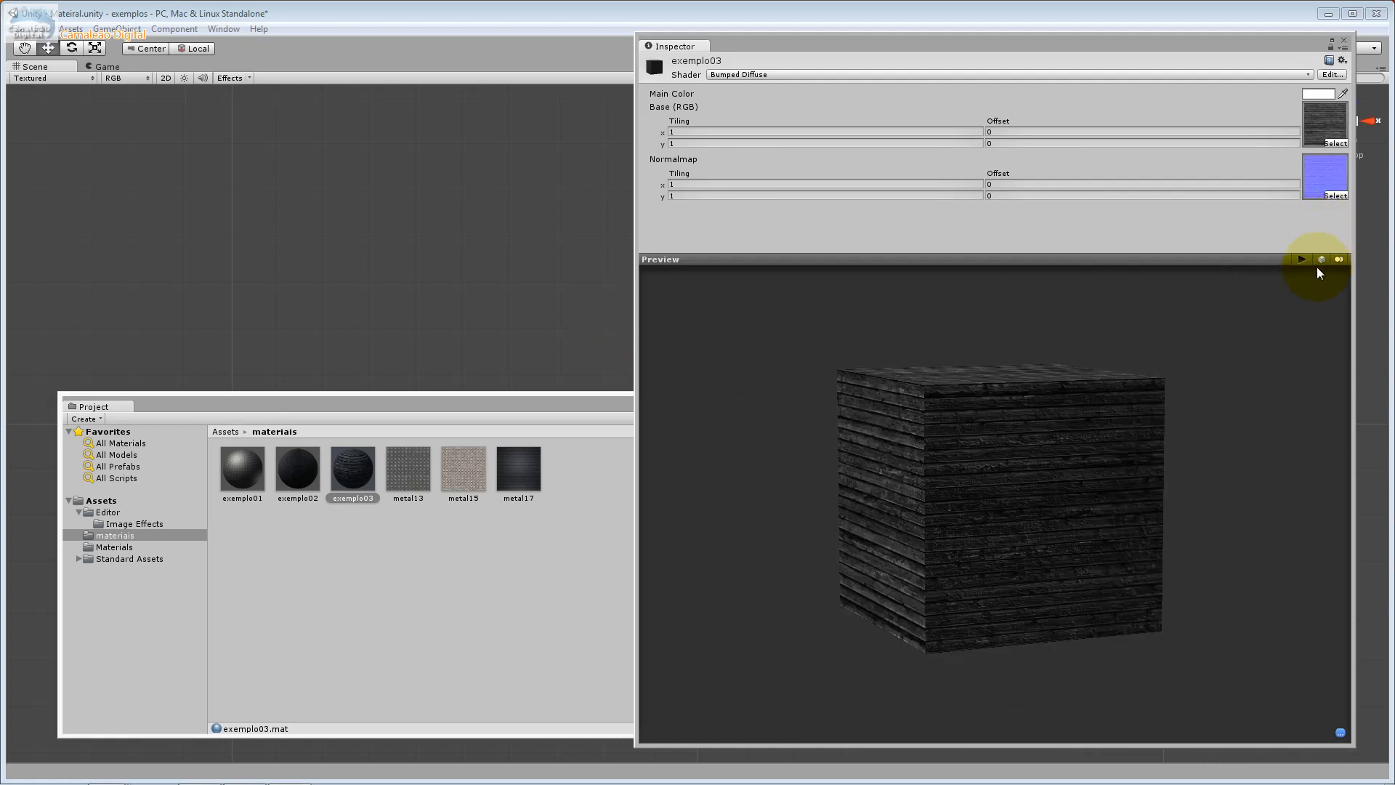
left_click(1323, 261)
left_click(1323, 261)
left_click_drag(1126, 392, 756, 505)
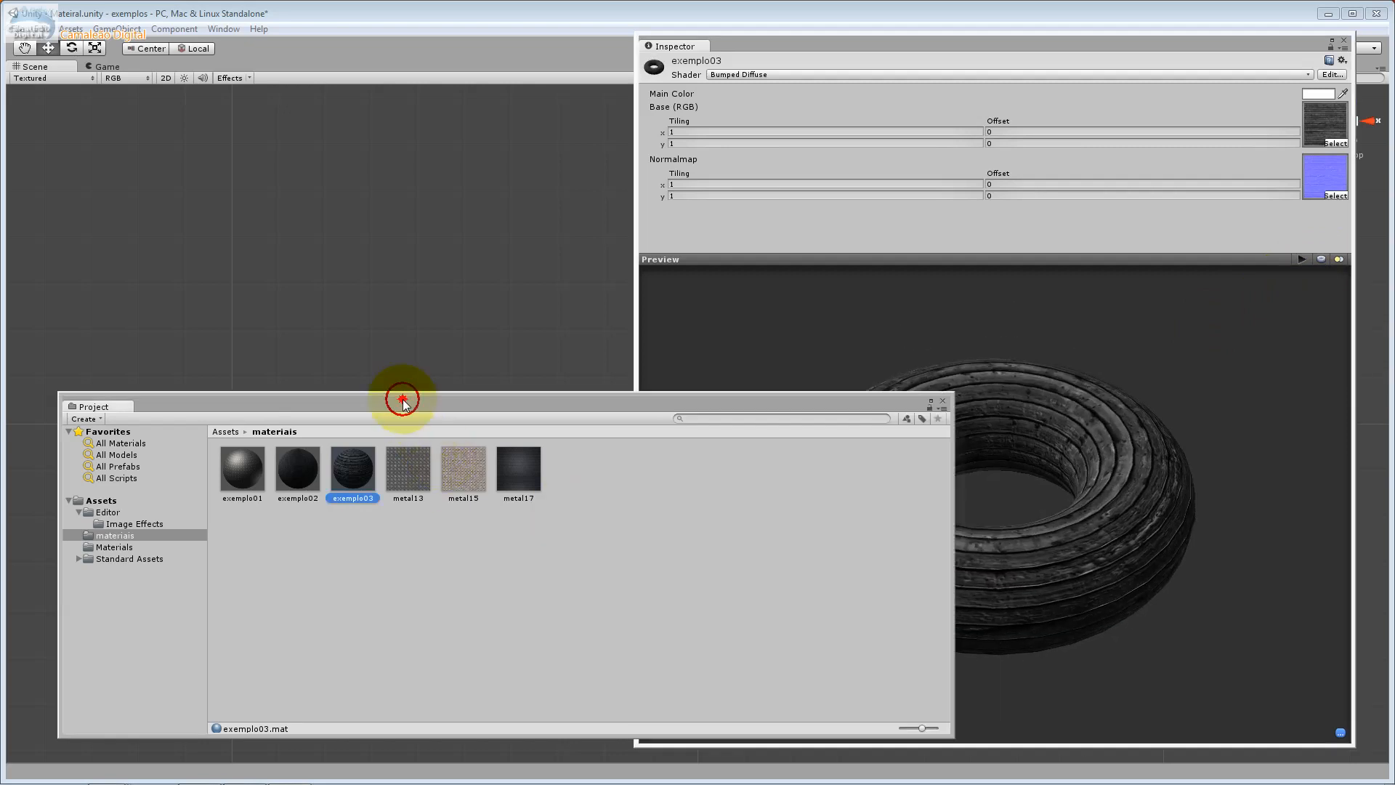
left_click_drag(1126, 357, 1058, 396)
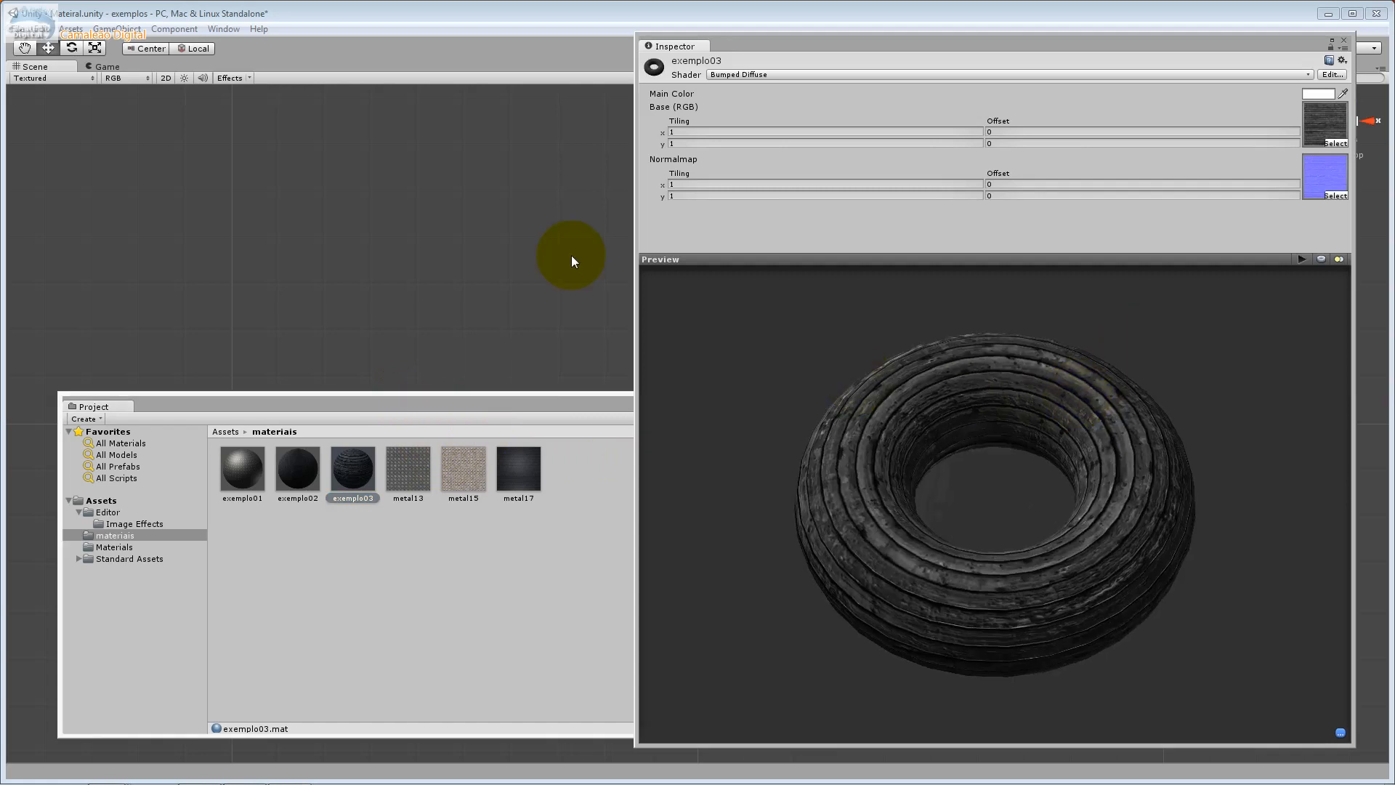
Switch to the browser with the CG Textures site and look through the Brick category's sub-categories
key("alt+Tab")
key("alt+Tab")
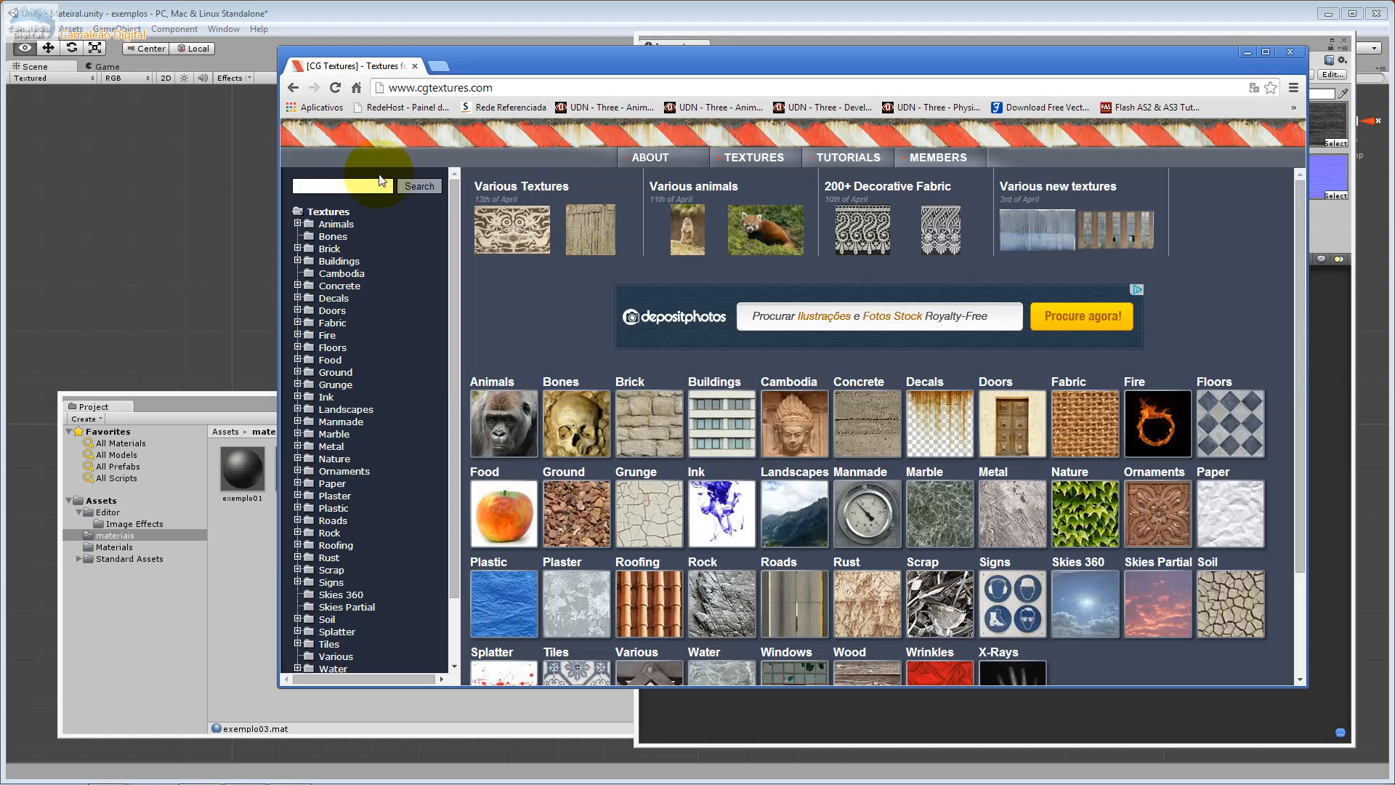
double_click(411, 86)
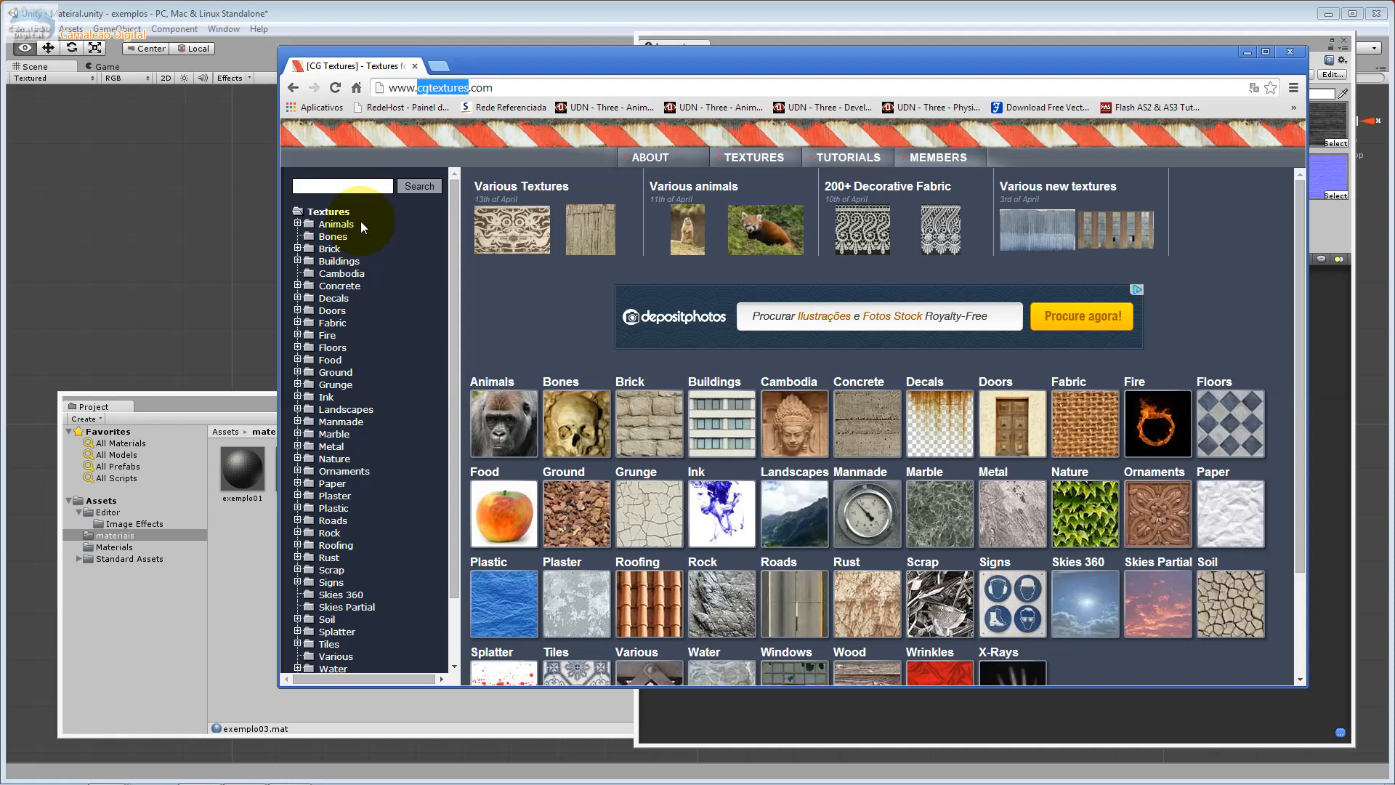
left_click(328, 248)
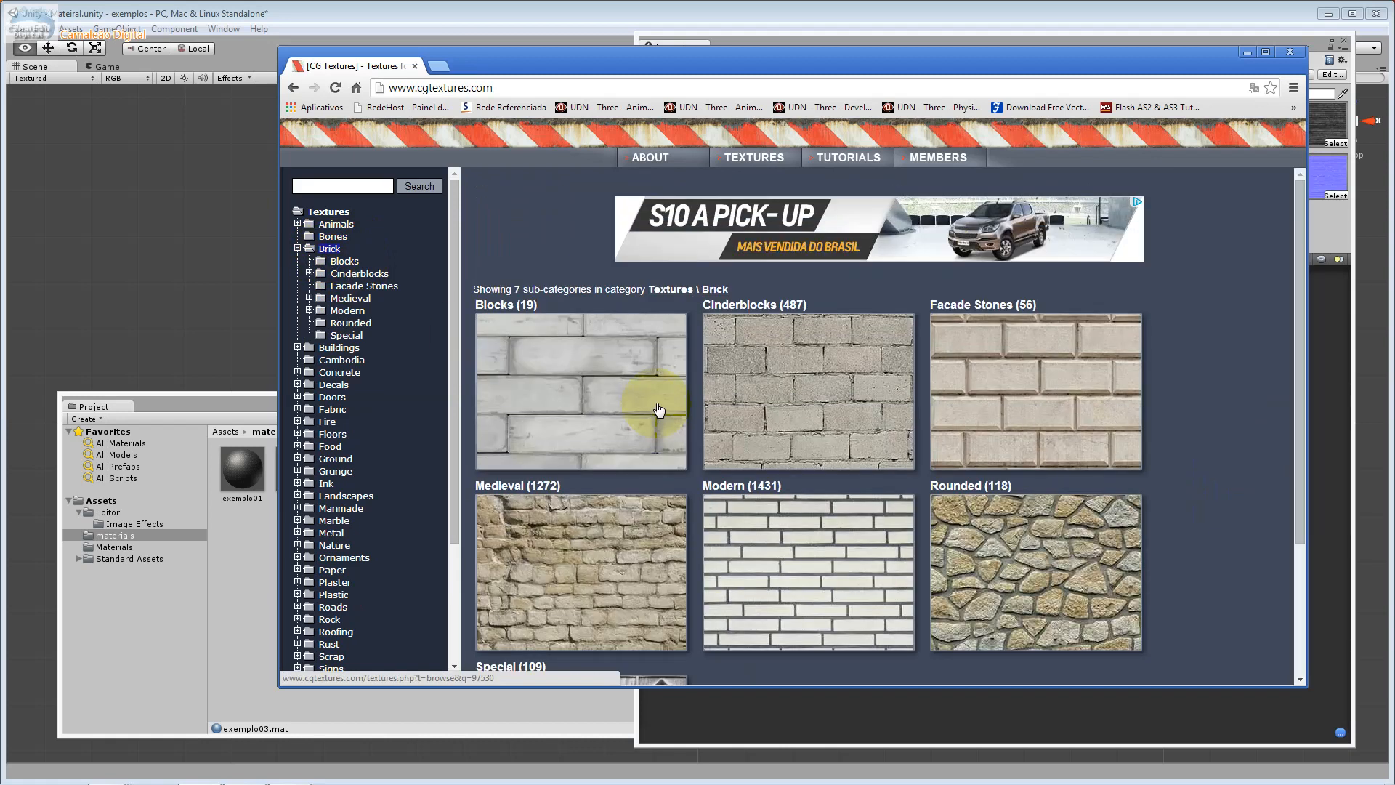
scroll(806, 538, "down", 2)
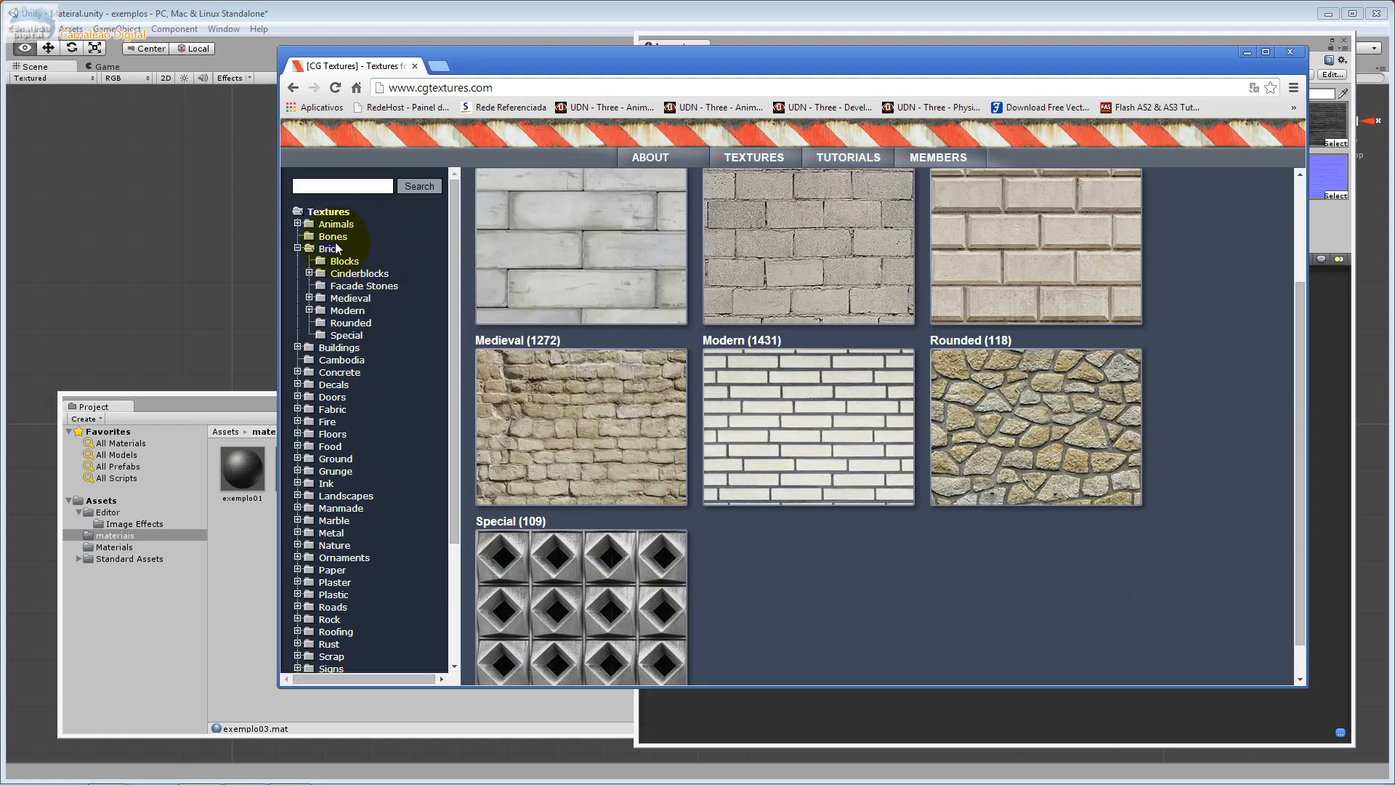
Search the texture site for metal and look through the resulting textures
left_click(327, 187)
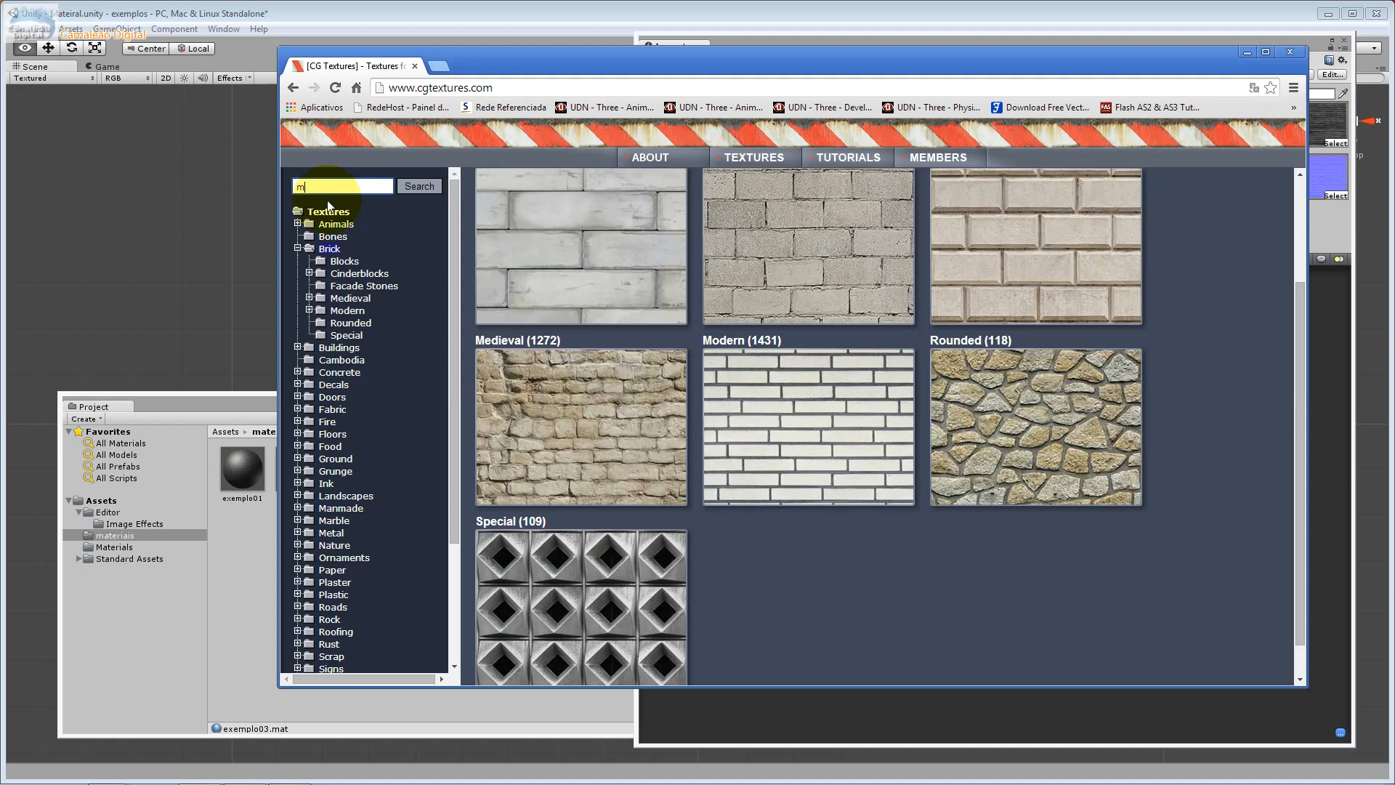
key("Return")
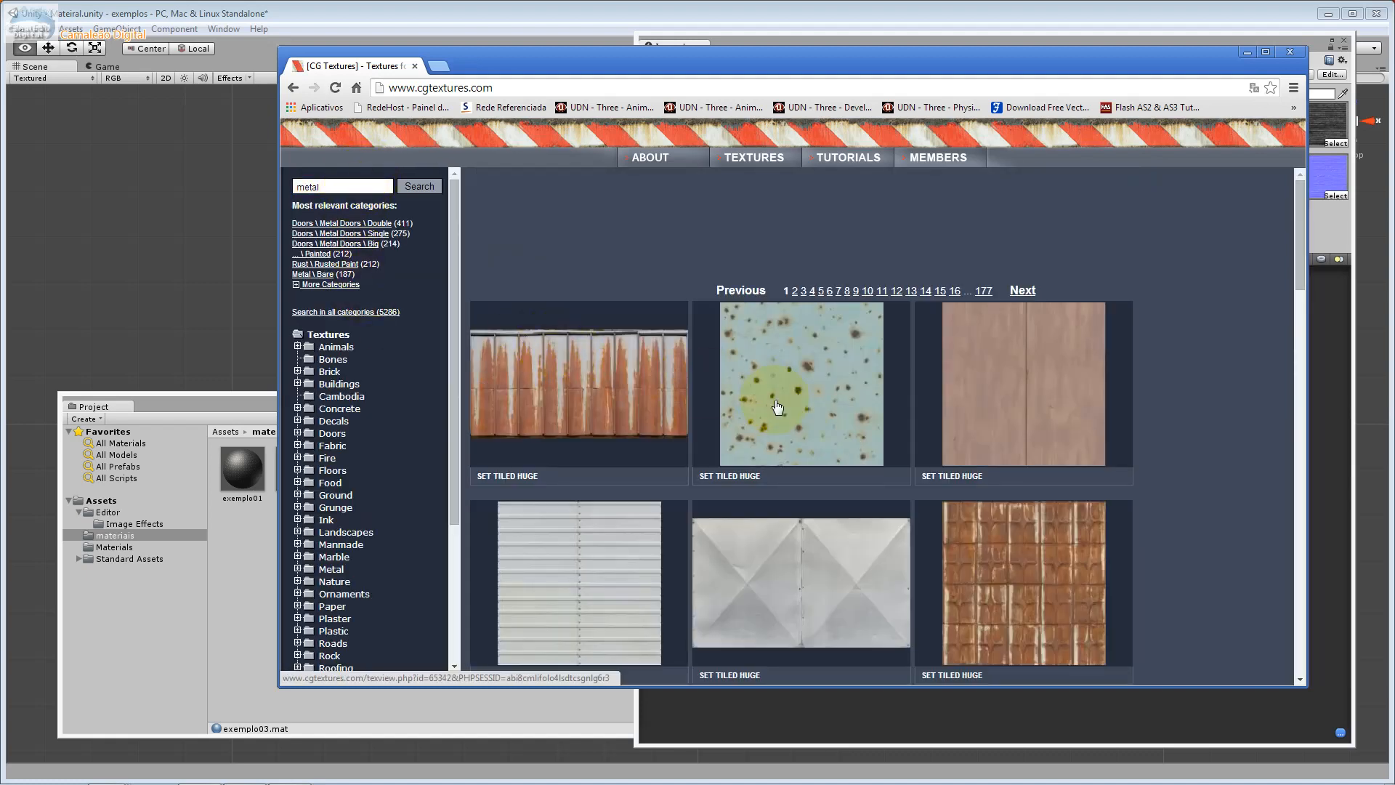
scroll(777, 407, "down", 3)
scroll(777, 409, "down", 4)
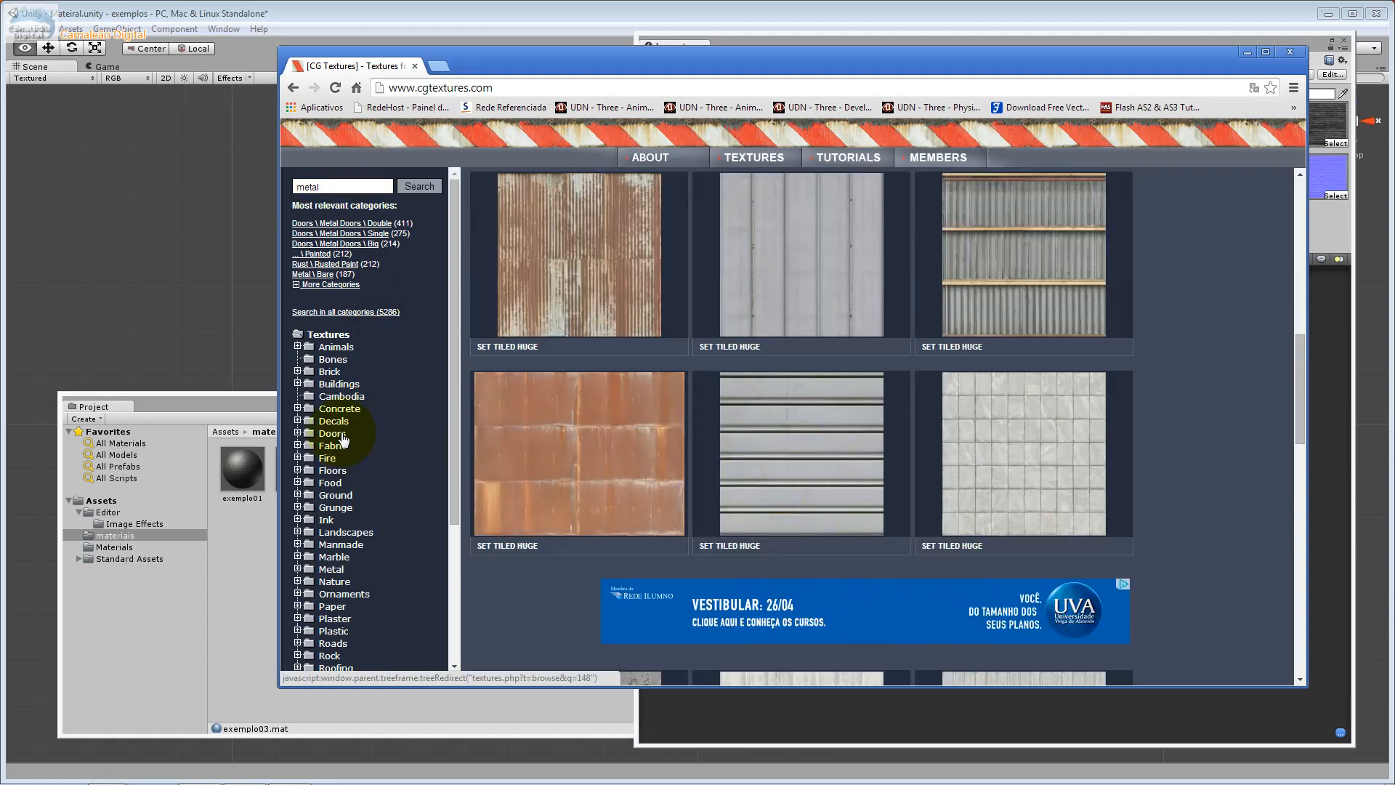
Browse the Ink, Rock and Plaster texture categories
left_click(327, 519)
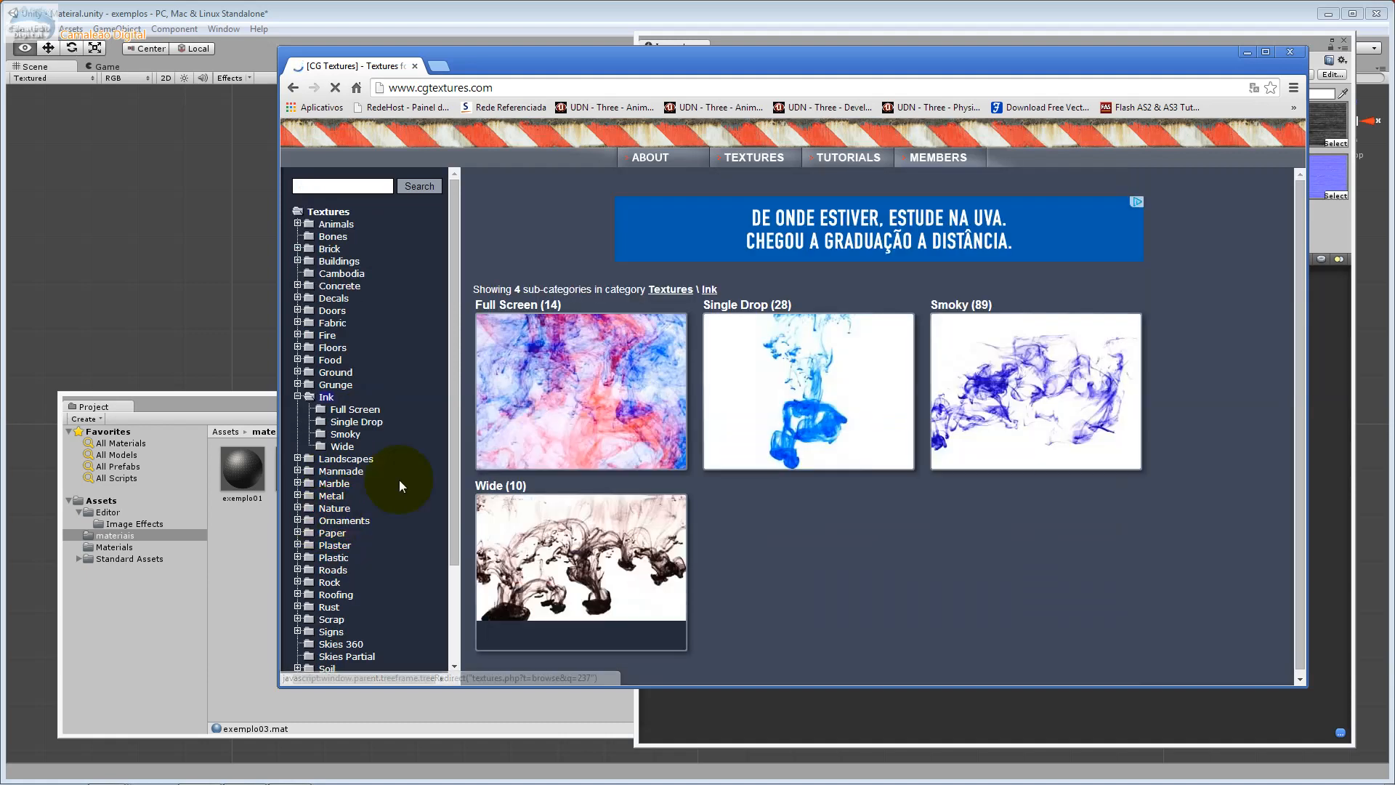
scroll(378, 471, "down", 3)
left_click(331, 458)
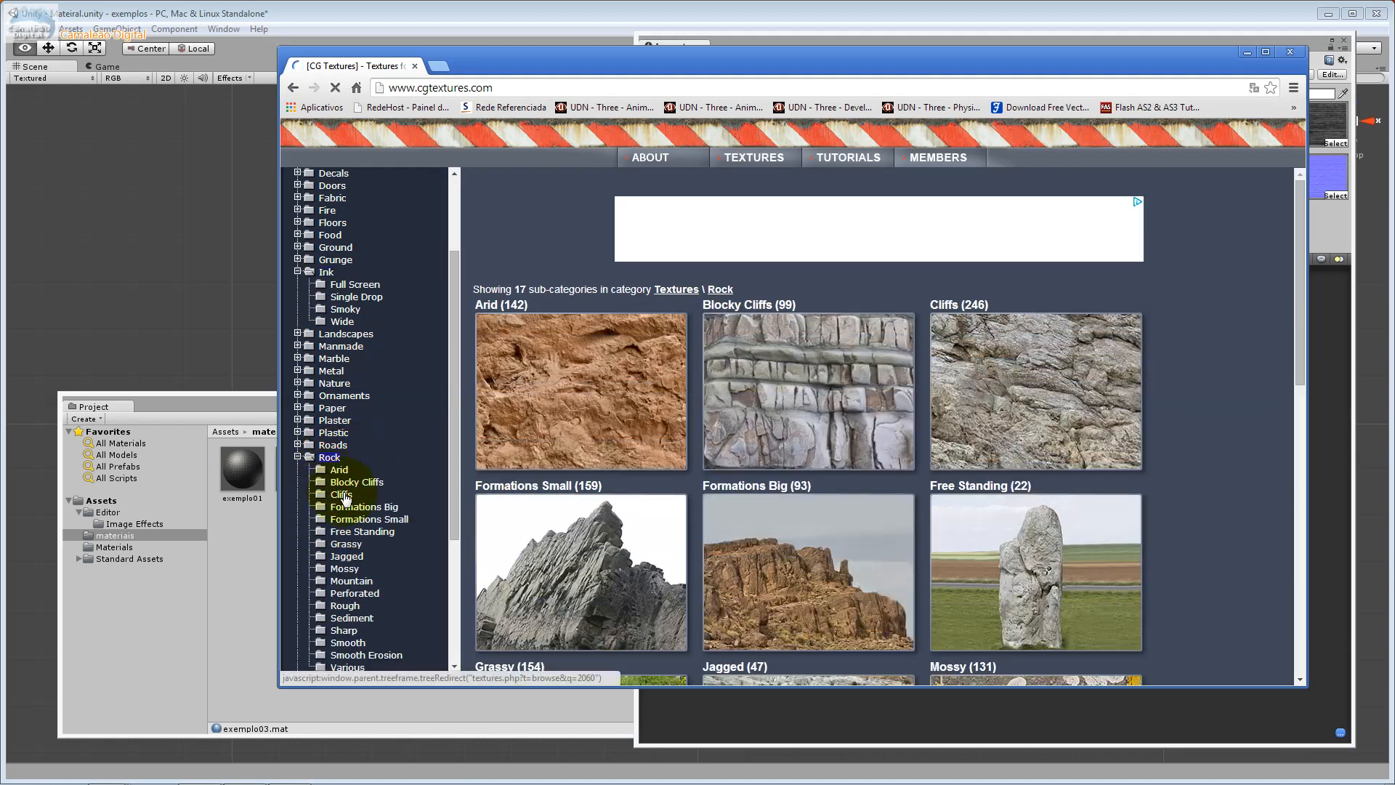
left_click(334, 420)
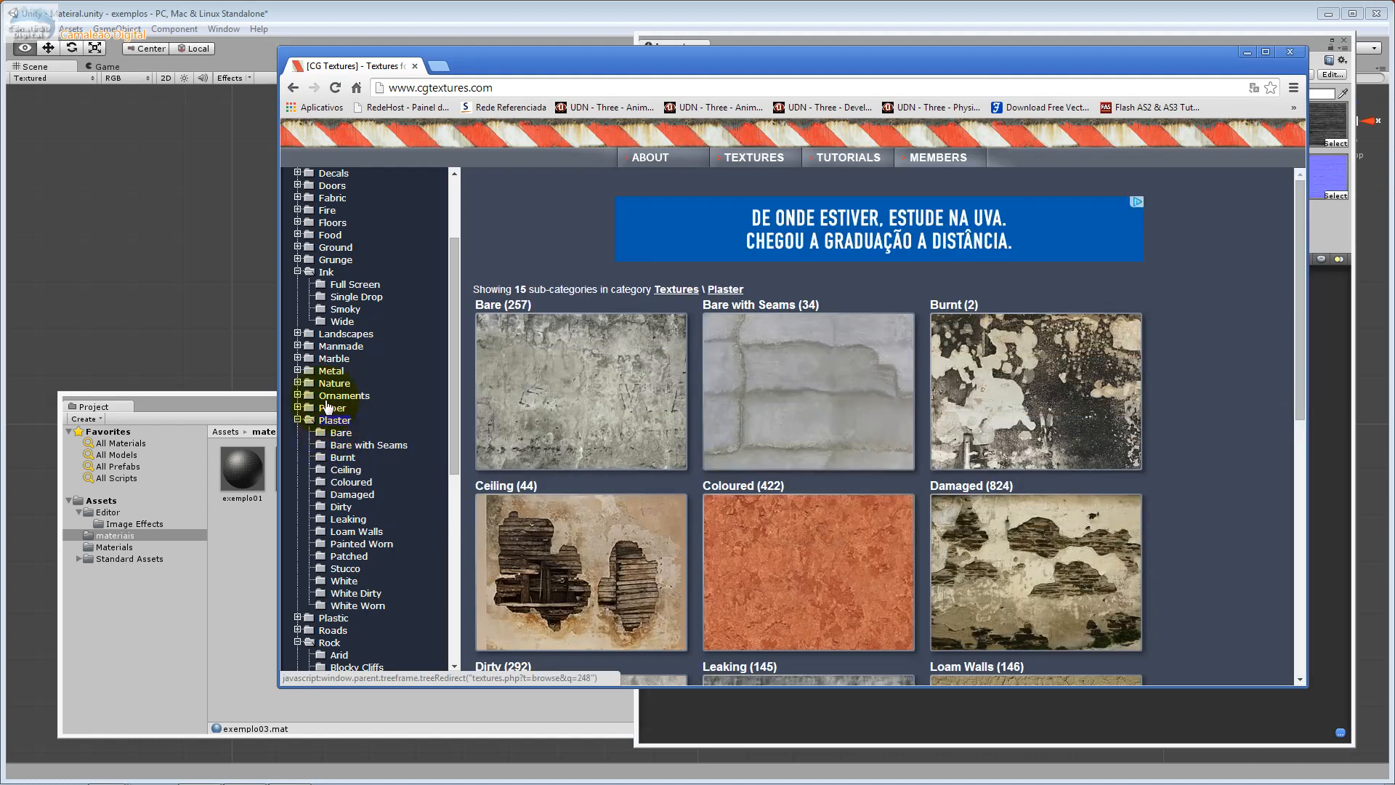
Open the Bare sub-category under Metal, Floors and look through its textures
left_click(331, 371)
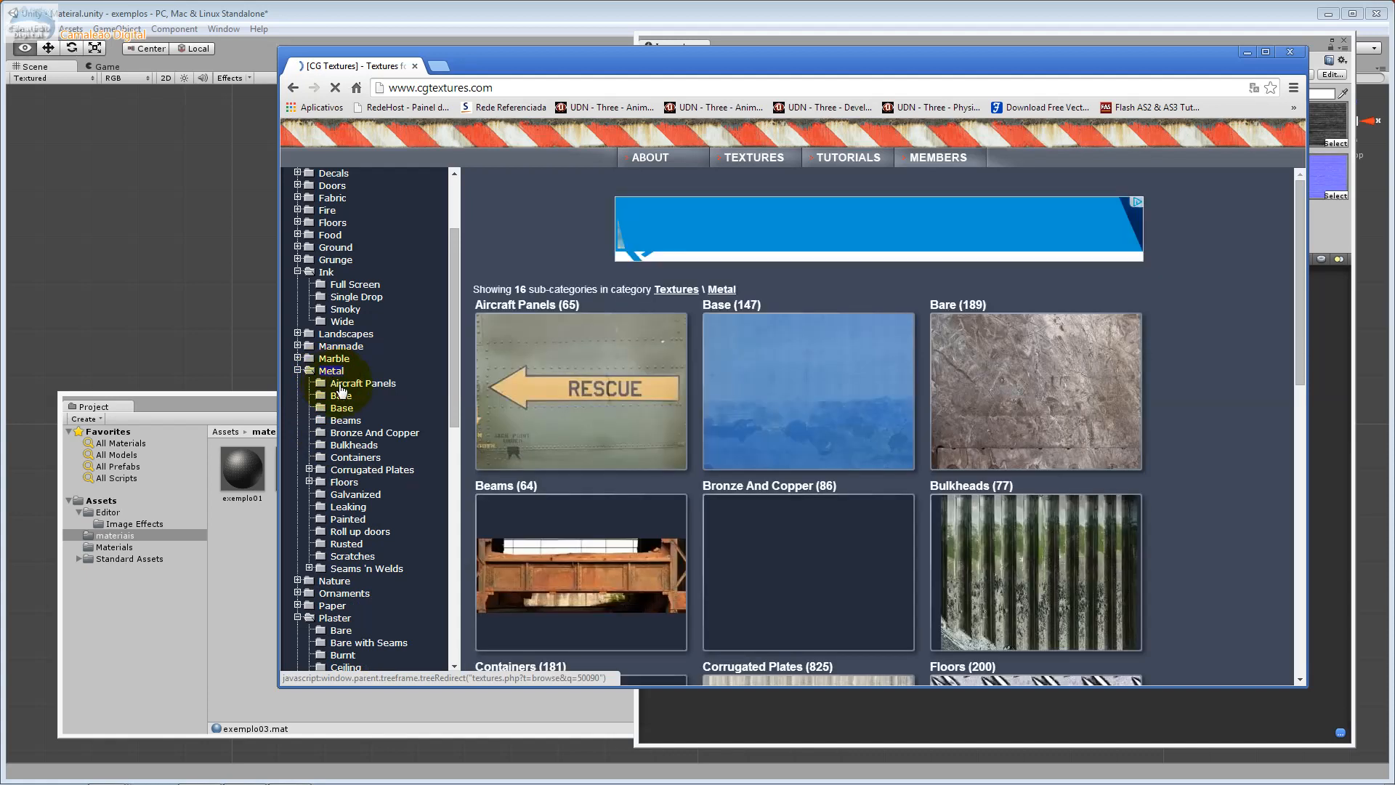
scroll(493, 455, "down", 4)
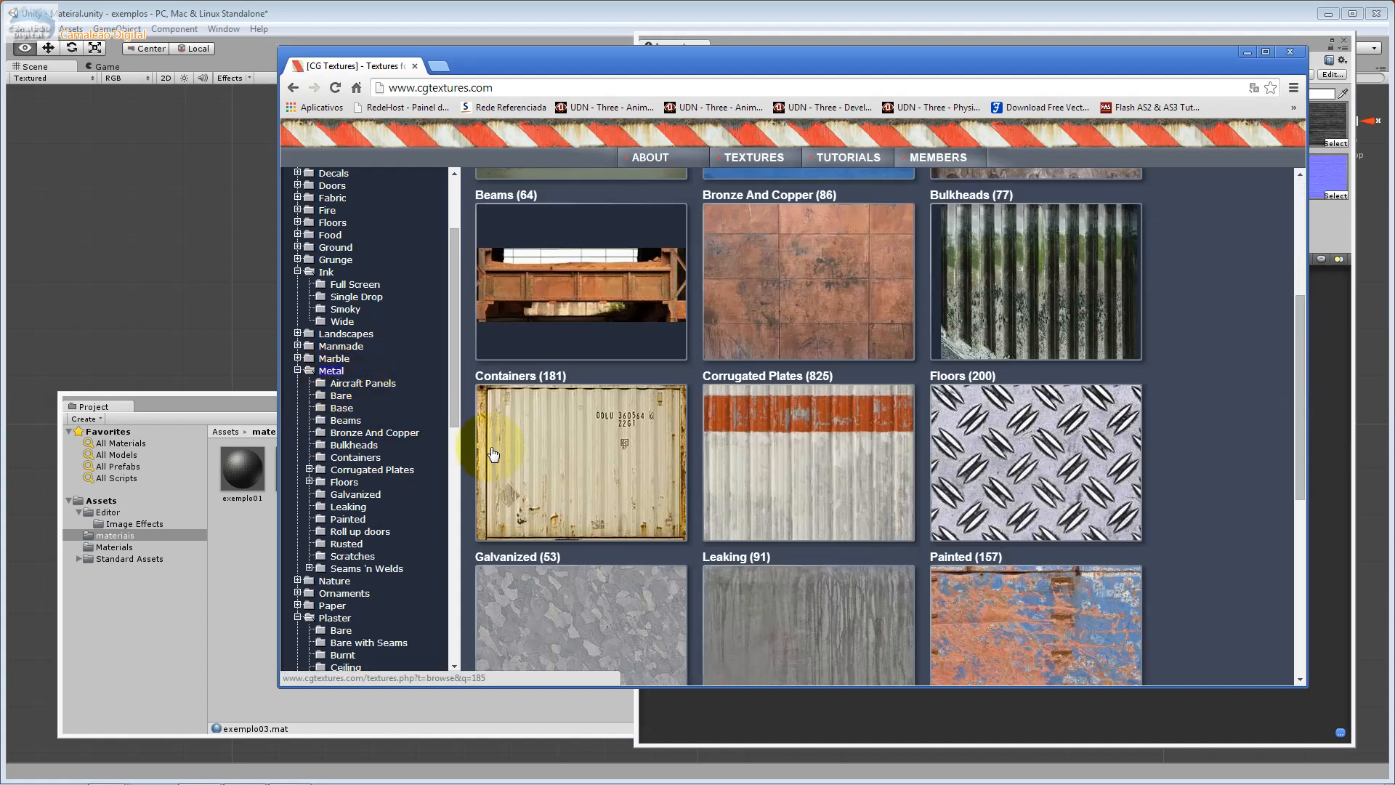
left_click(1026, 455)
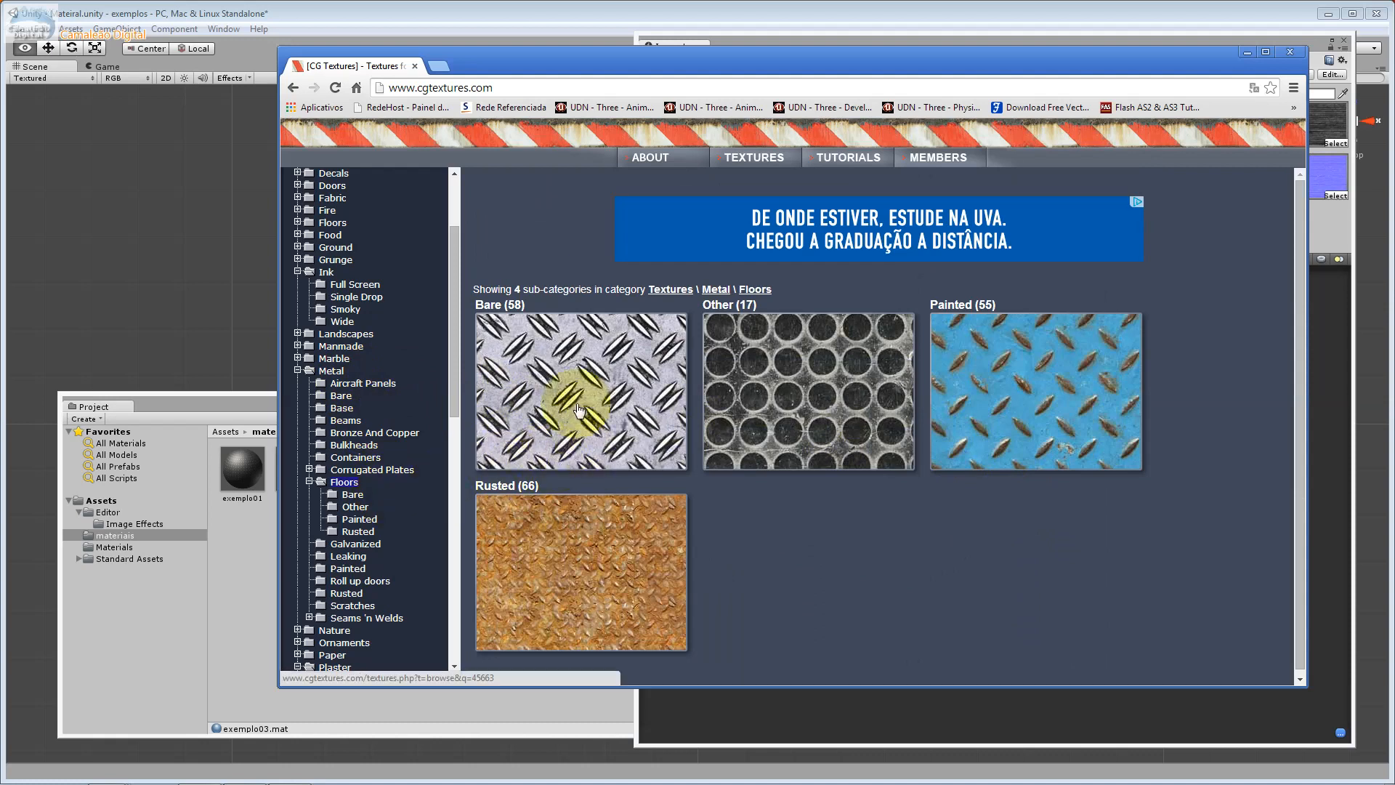
scroll(579, 411, "down", 1)
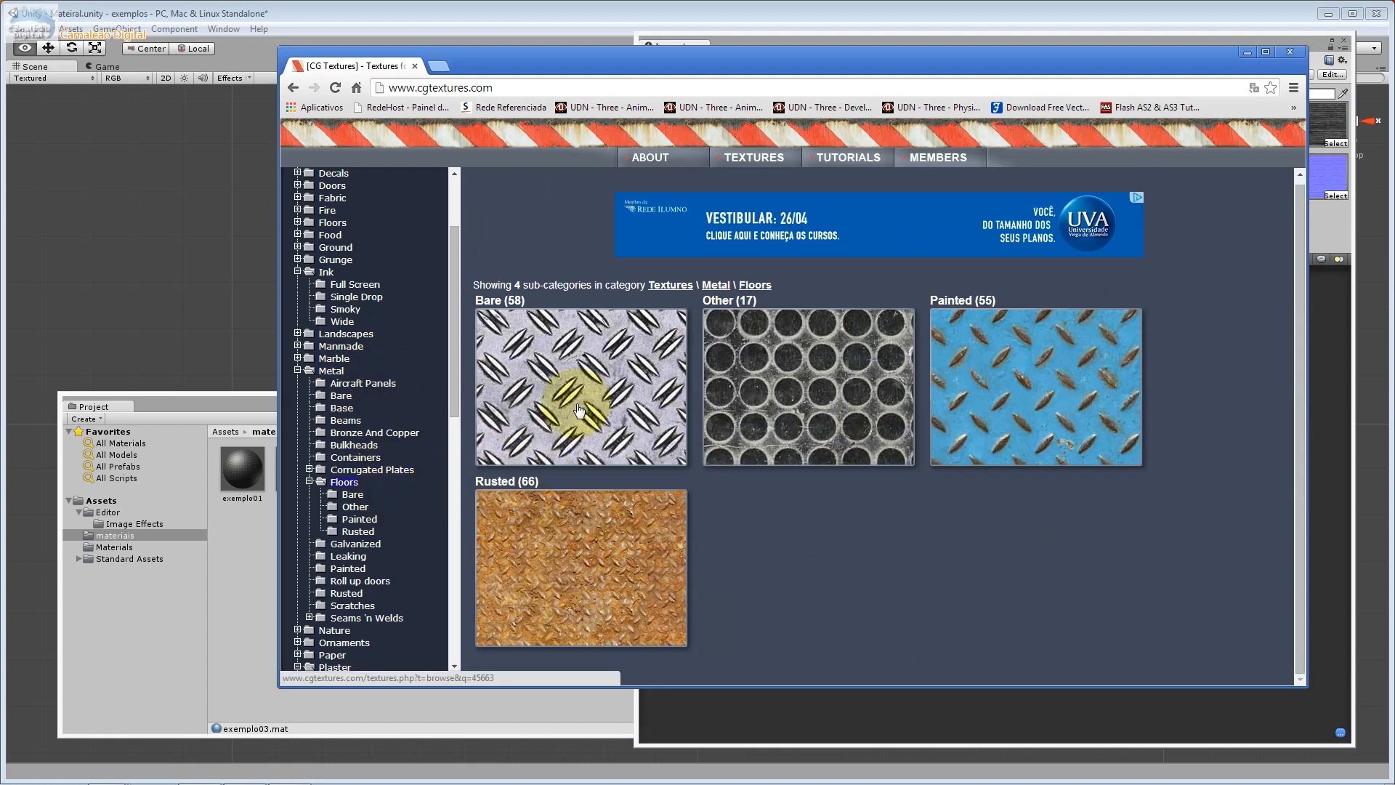
left_click(580, 407)
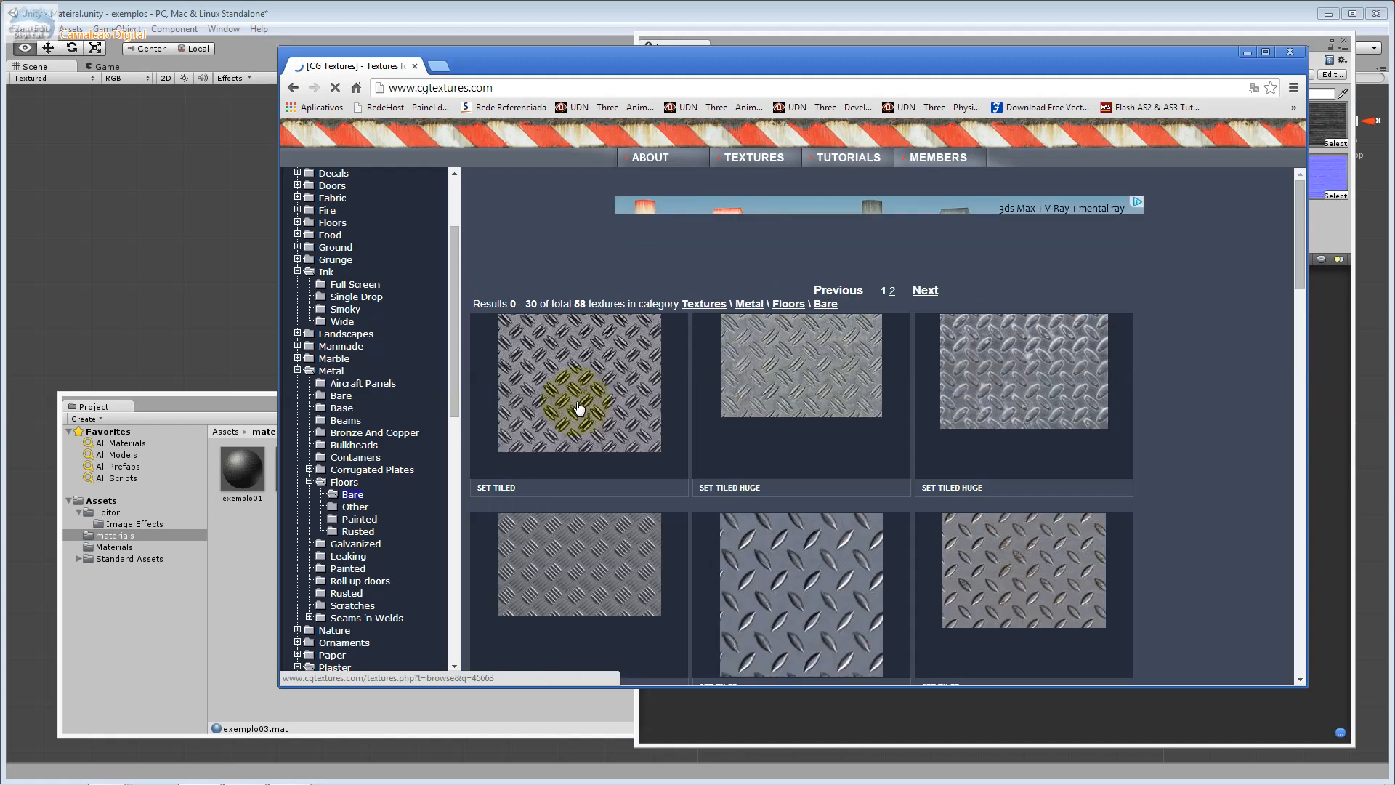
scroll(683, 389, "down", 10)
scroll(598, 485, "down", 5)
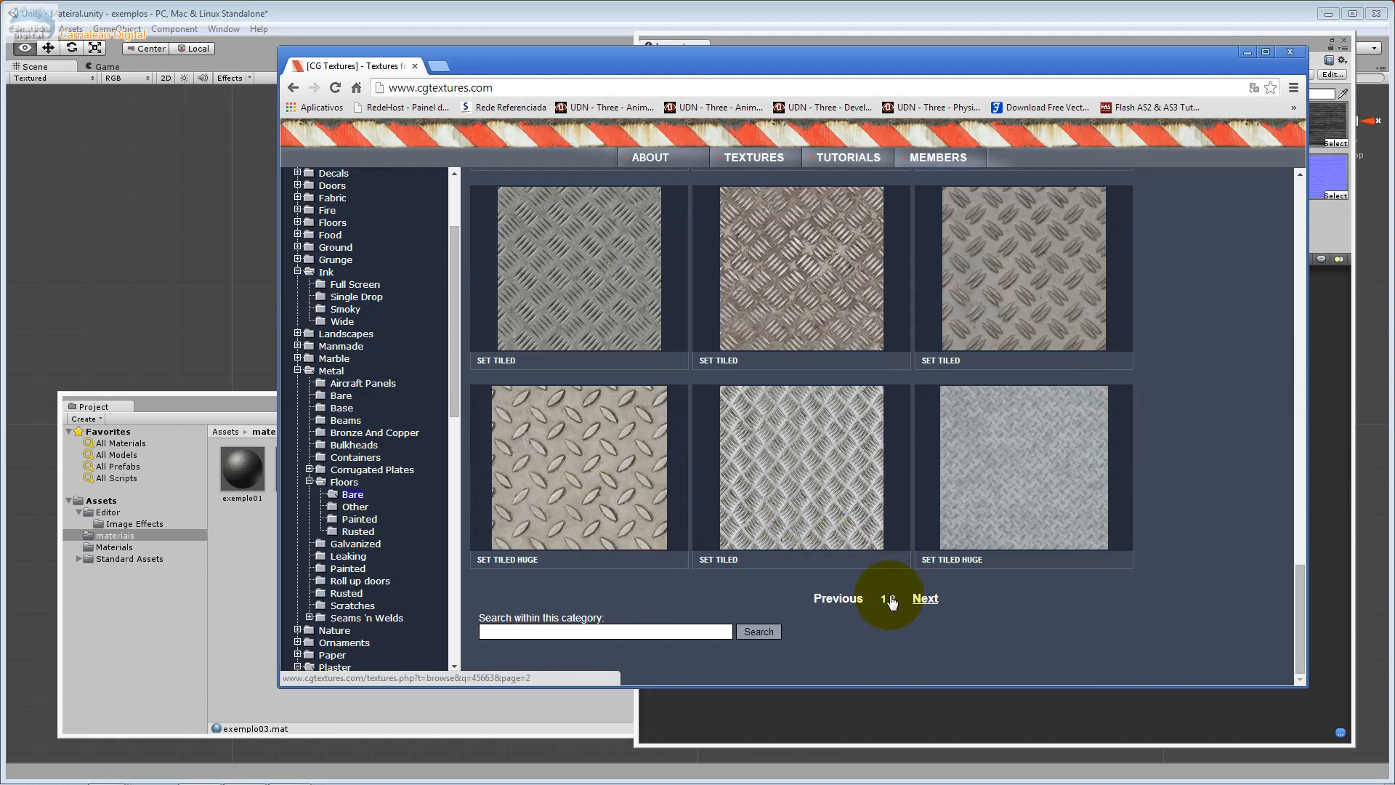
scroll(778, 483, "up", 3)
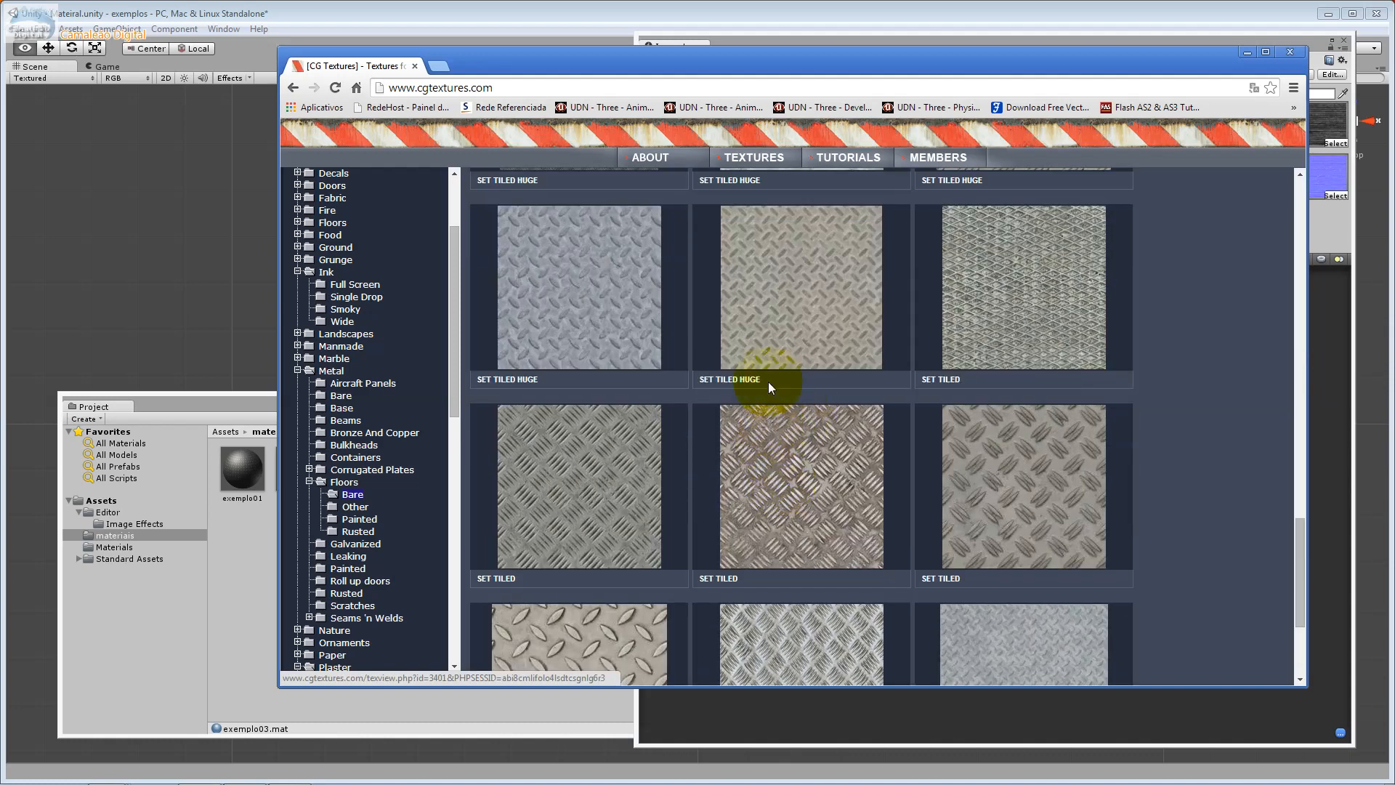
scroll(852, 314, "up", 4)
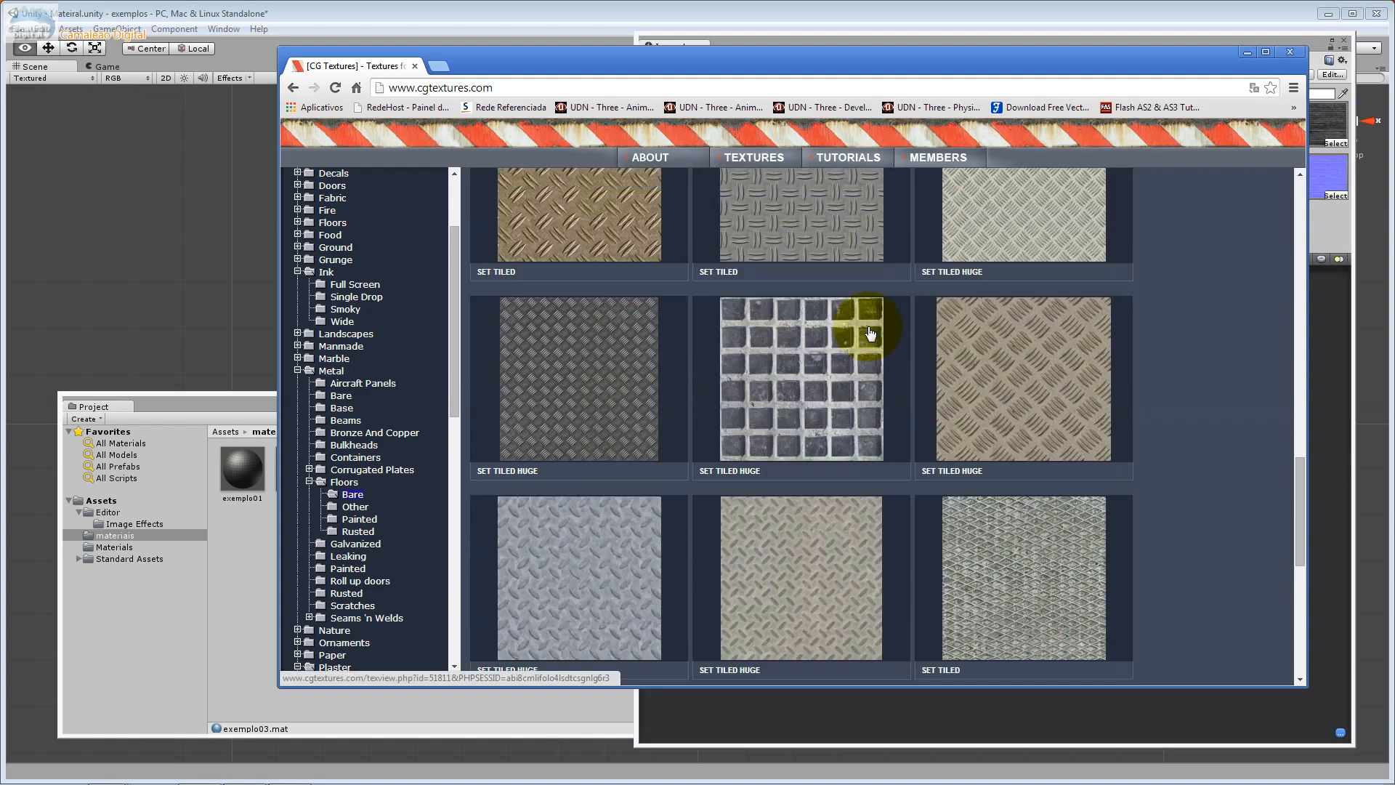
Open the MetalFloorsBare0042 texture page, examine the available image sizes, and close the page
left_click(1090, 359)
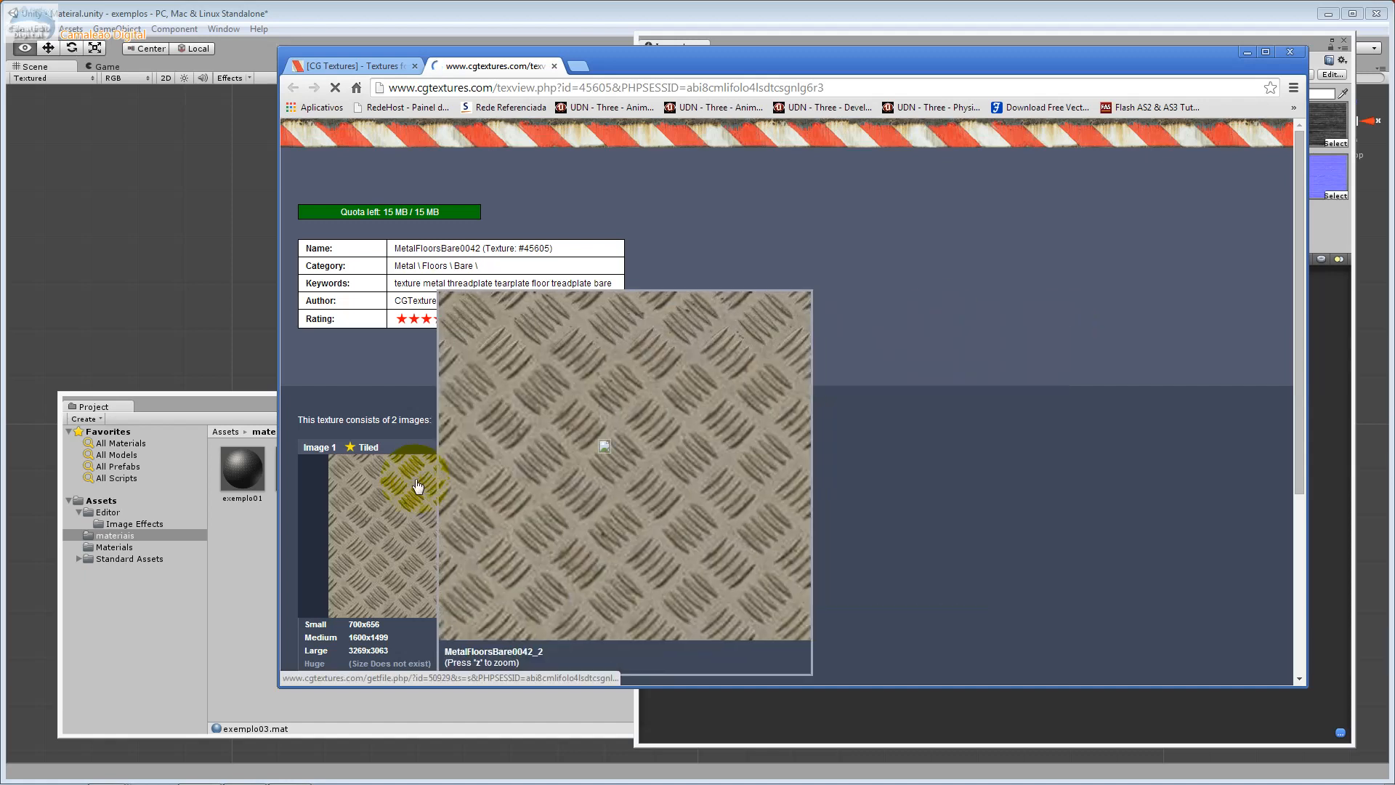
scroll(494, 560, "down", 2)
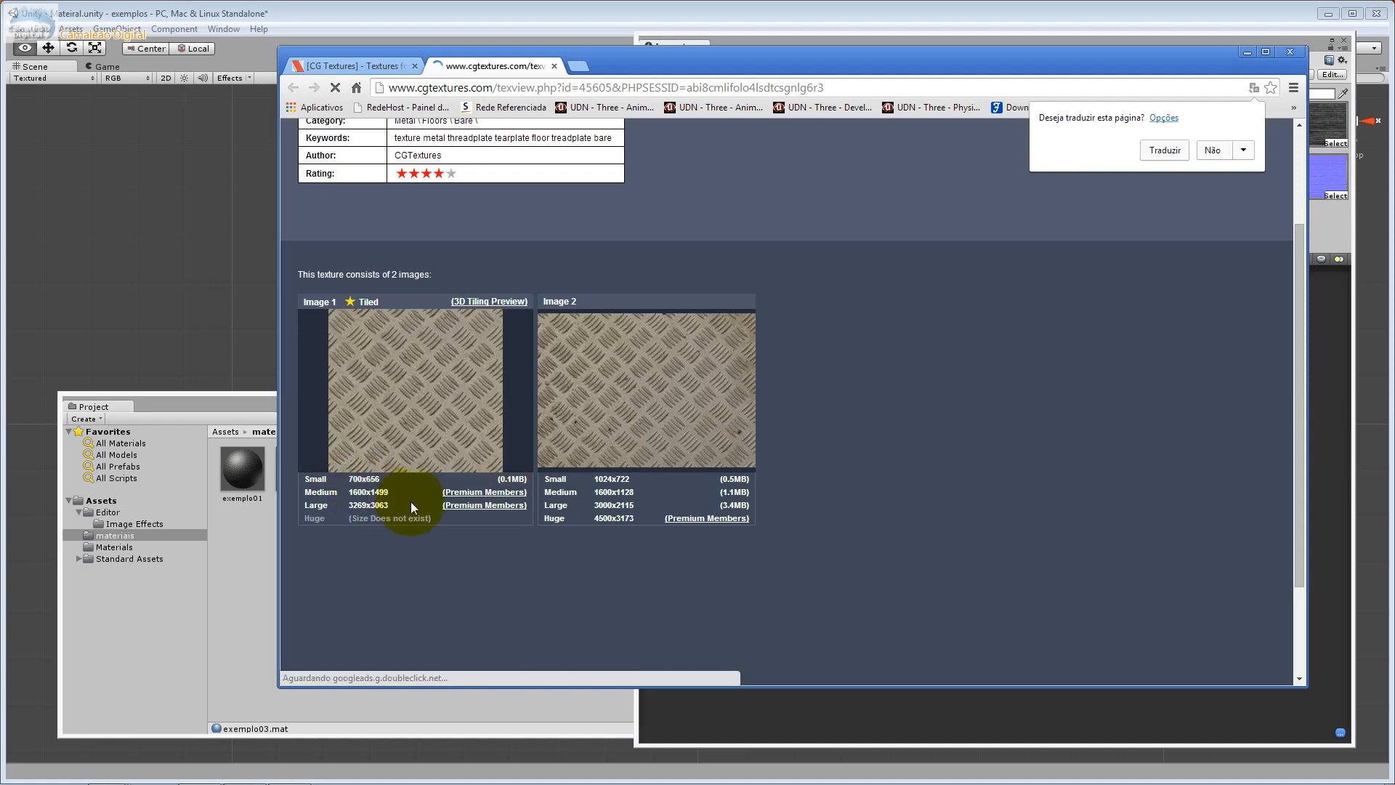
left_click_drag(368, 506, 391, 505)
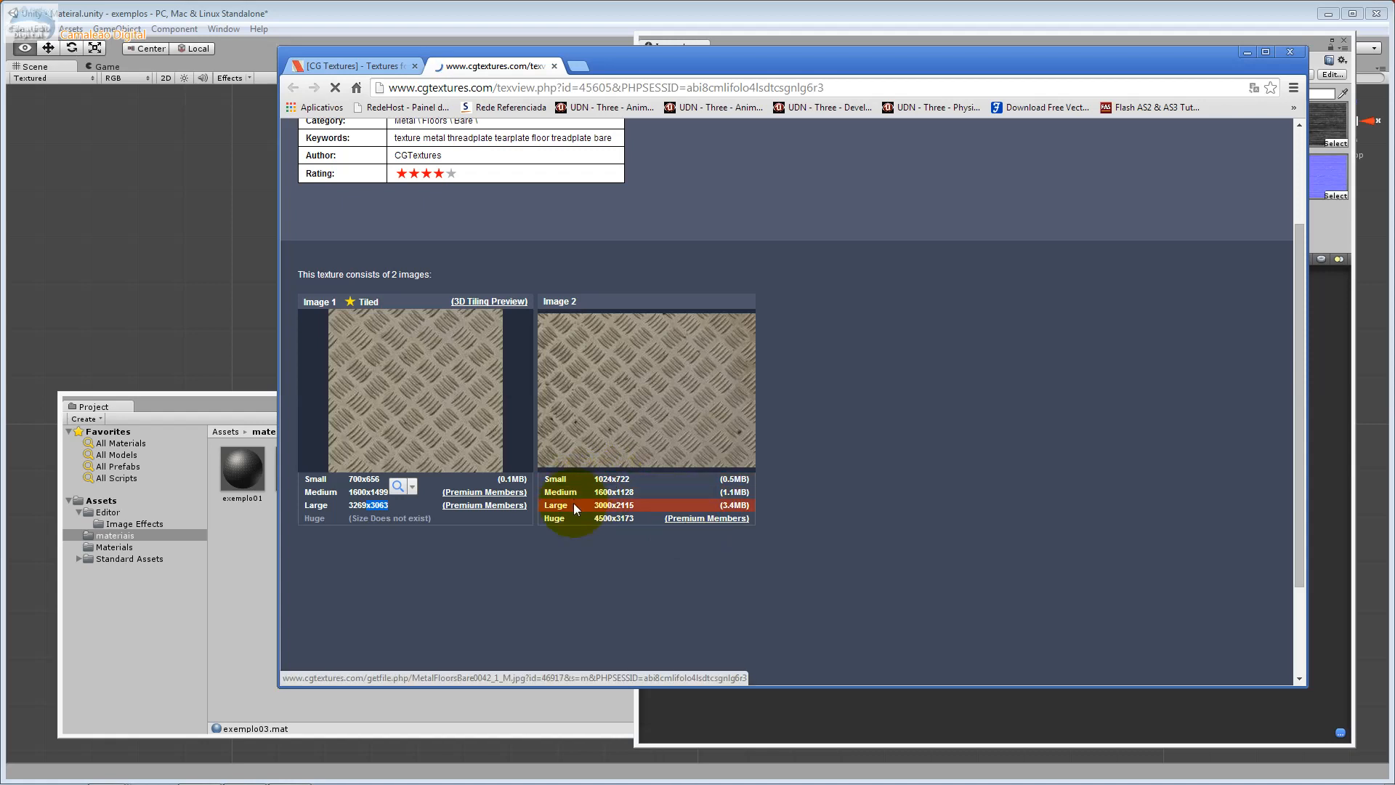
left_click(555, 65)
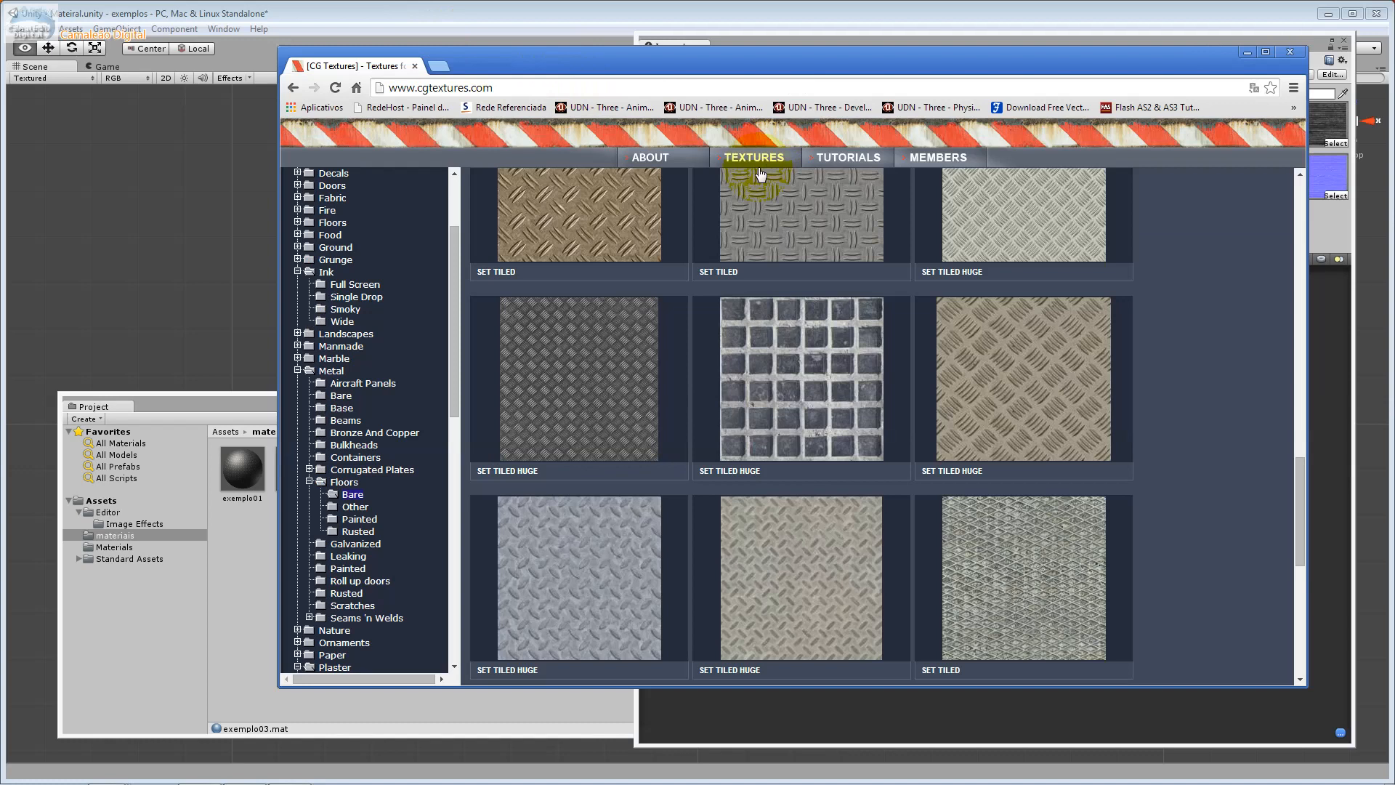
Open the MetalFloorsBare0020 texture page and examine its images and available sizes
left_click(583, 333)
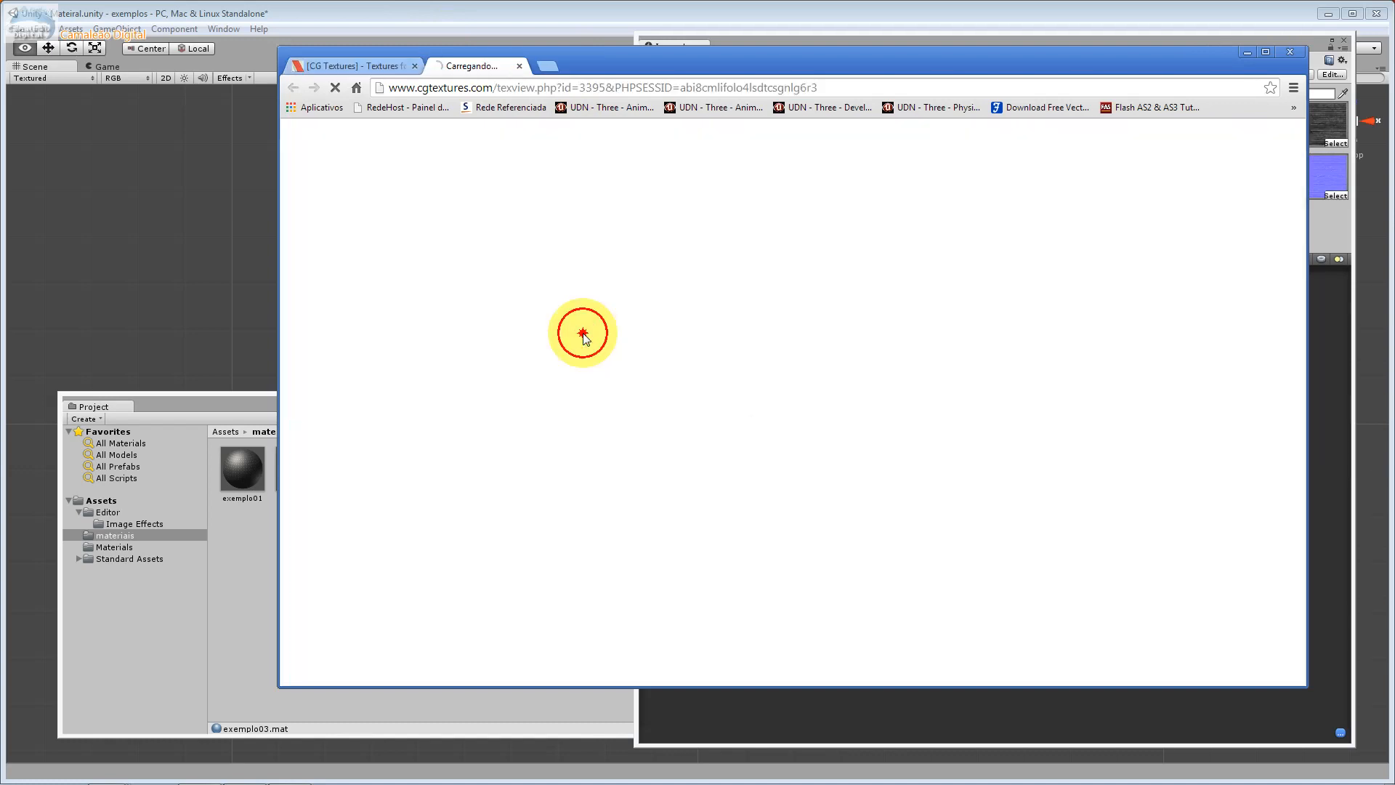
scroll(584, 336, "down", 3)
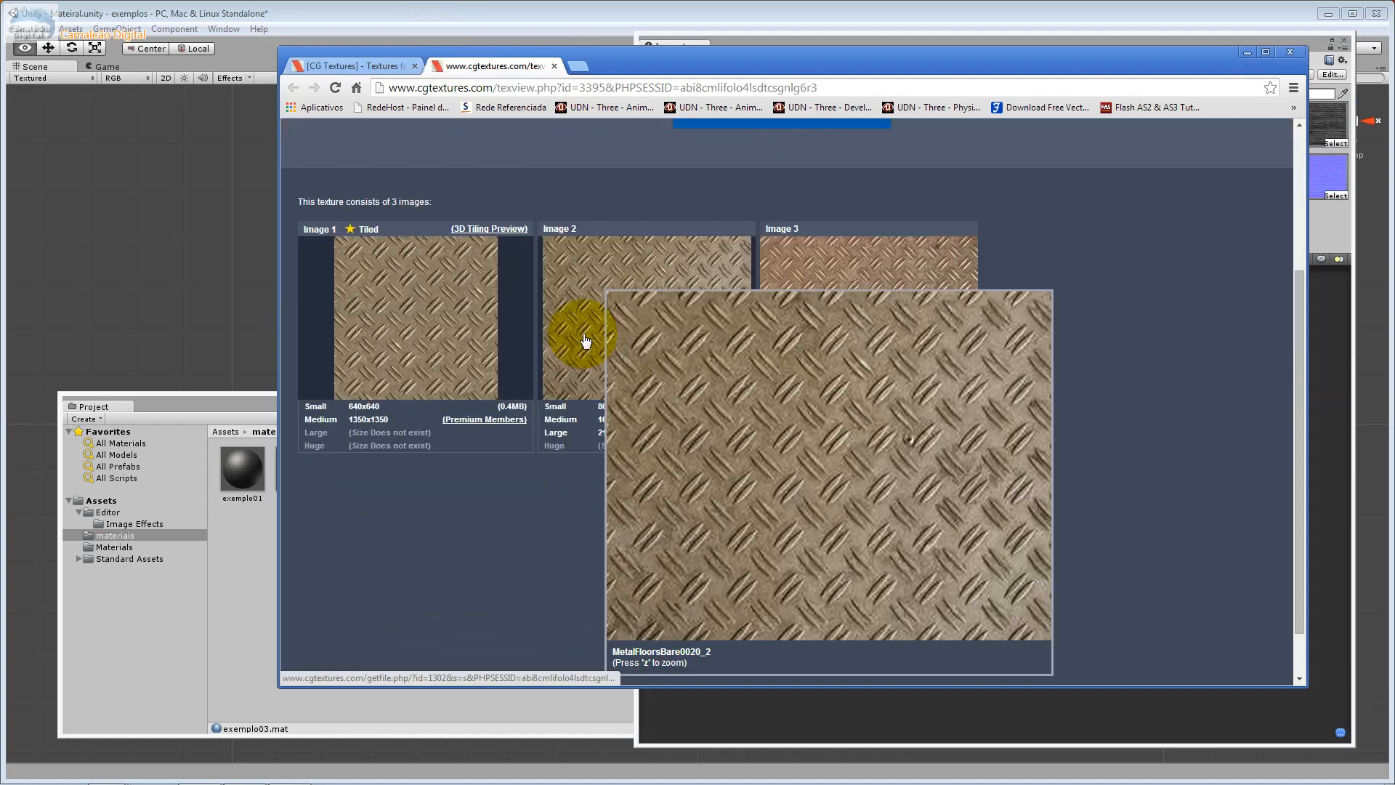
Close the MetalFloorsBare0020 texture page and open the Landscapes category to view its sub-categories
left_click(552, 65)
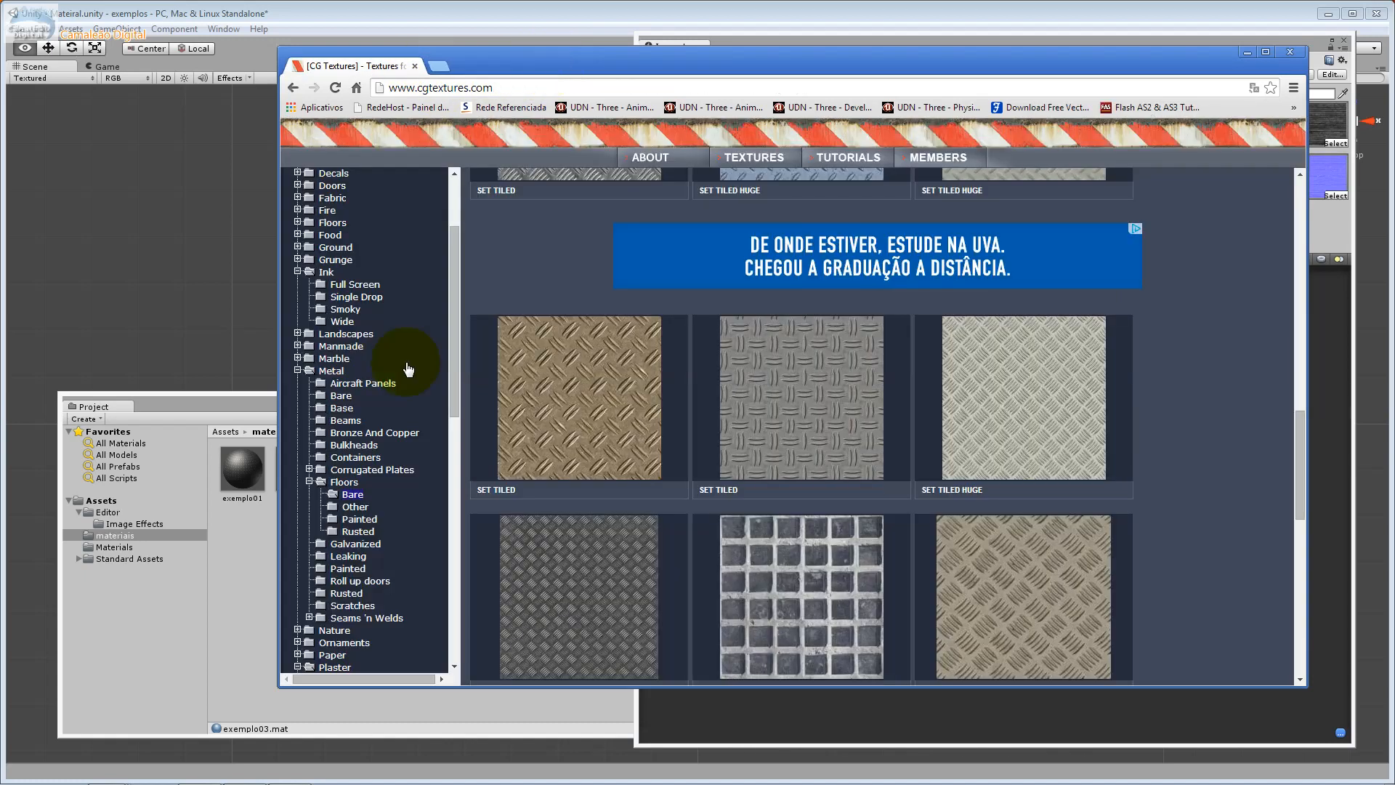
left_click(342, 335)
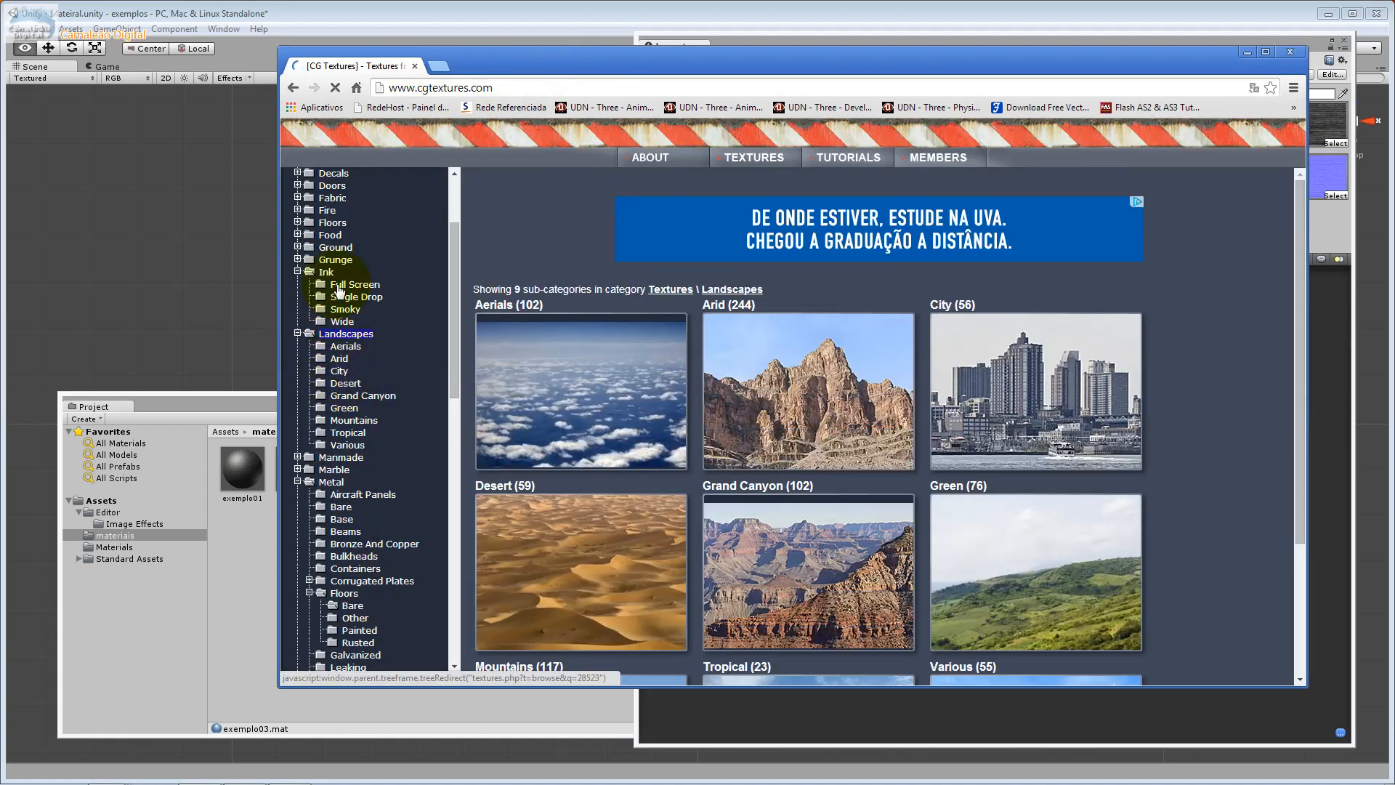
Open the Fiberglass sub-category of the Plastic category and look through its textures
scroll(338, 321, "down", 10)
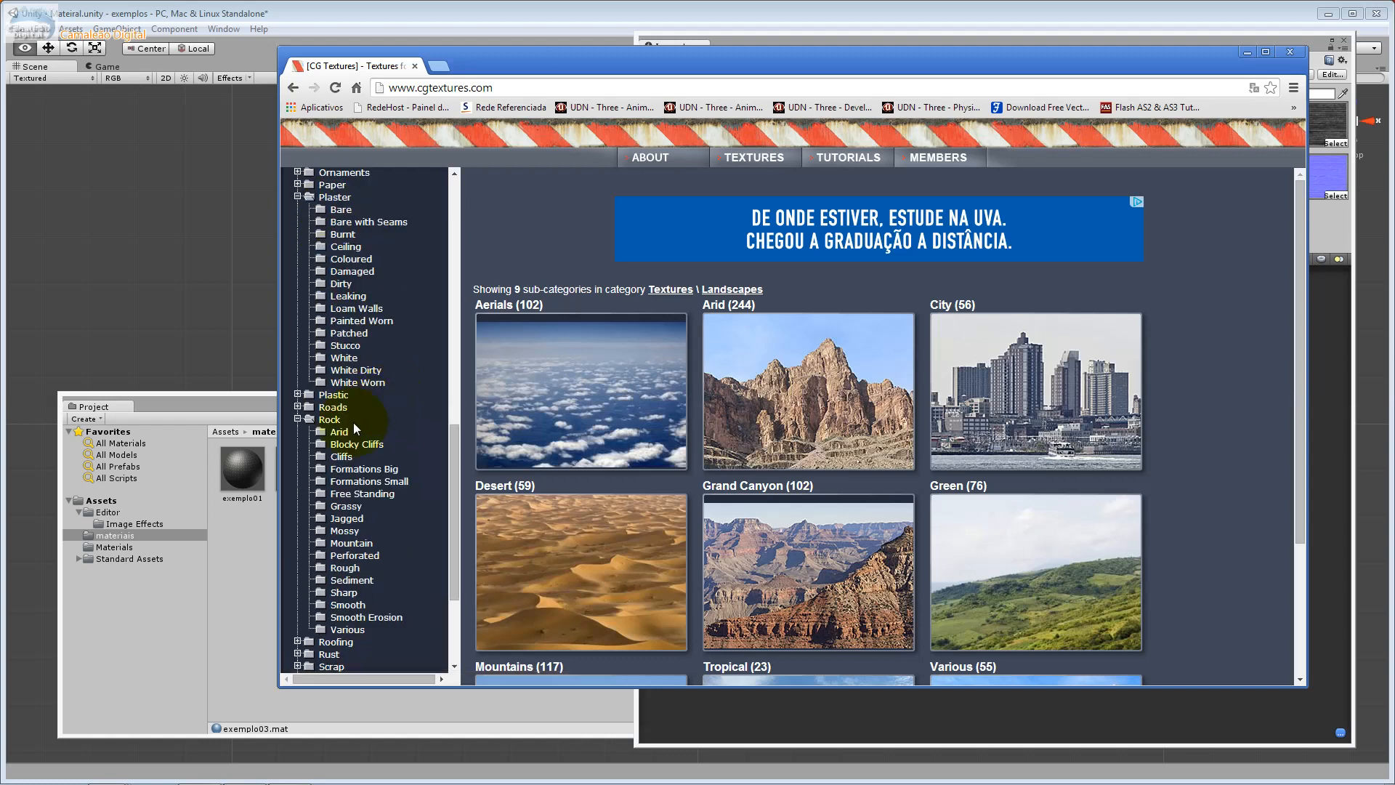
left_click(337, 396)
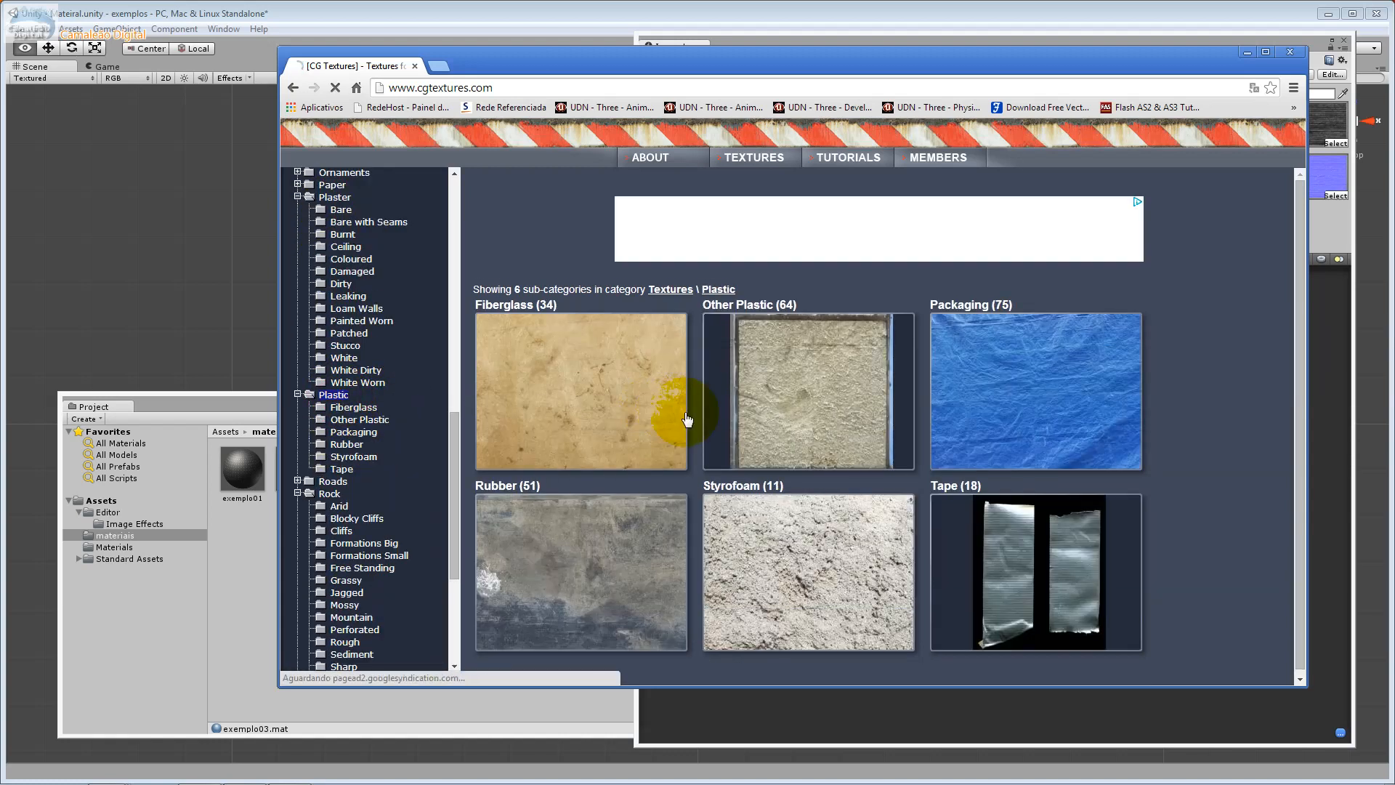
left_click(632, 396)
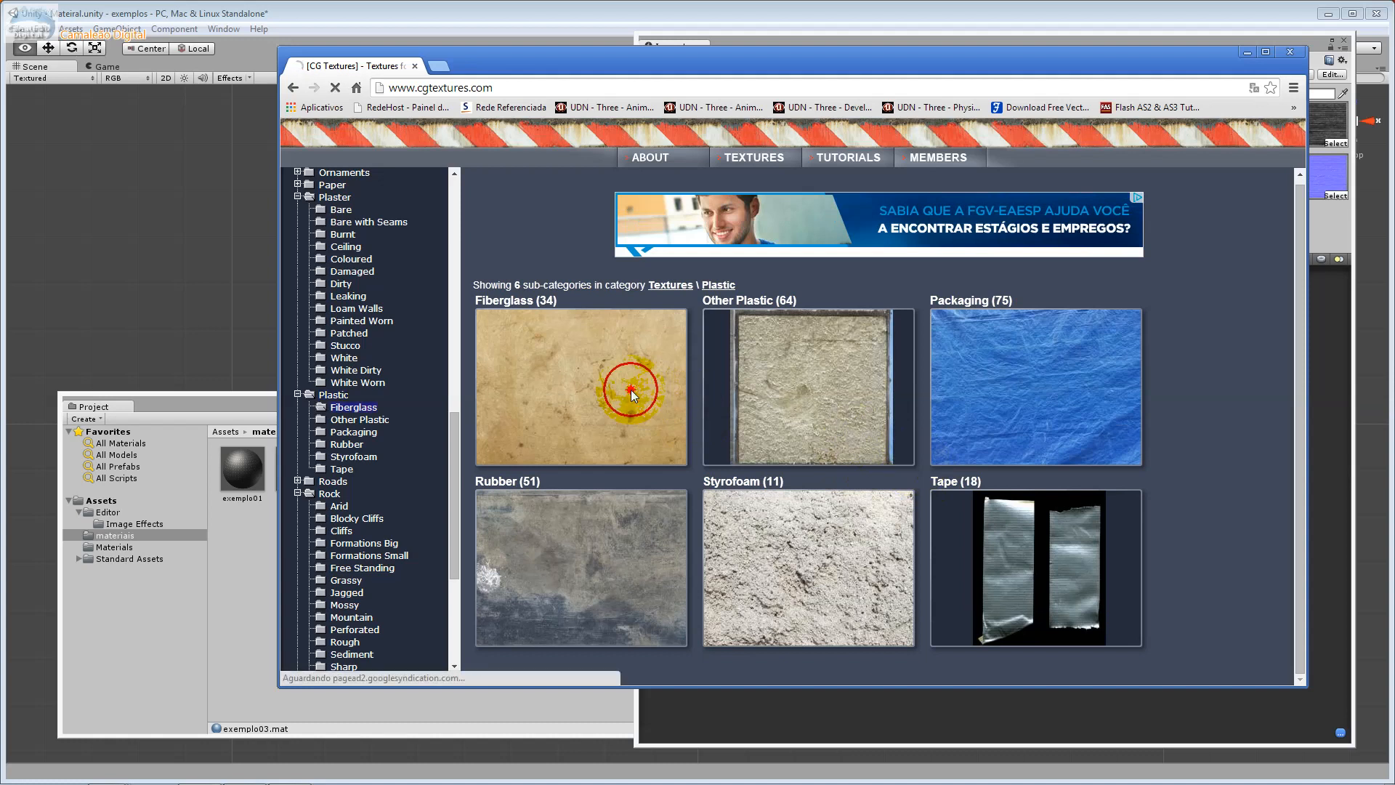
scroll(633, 396, "down", 4)
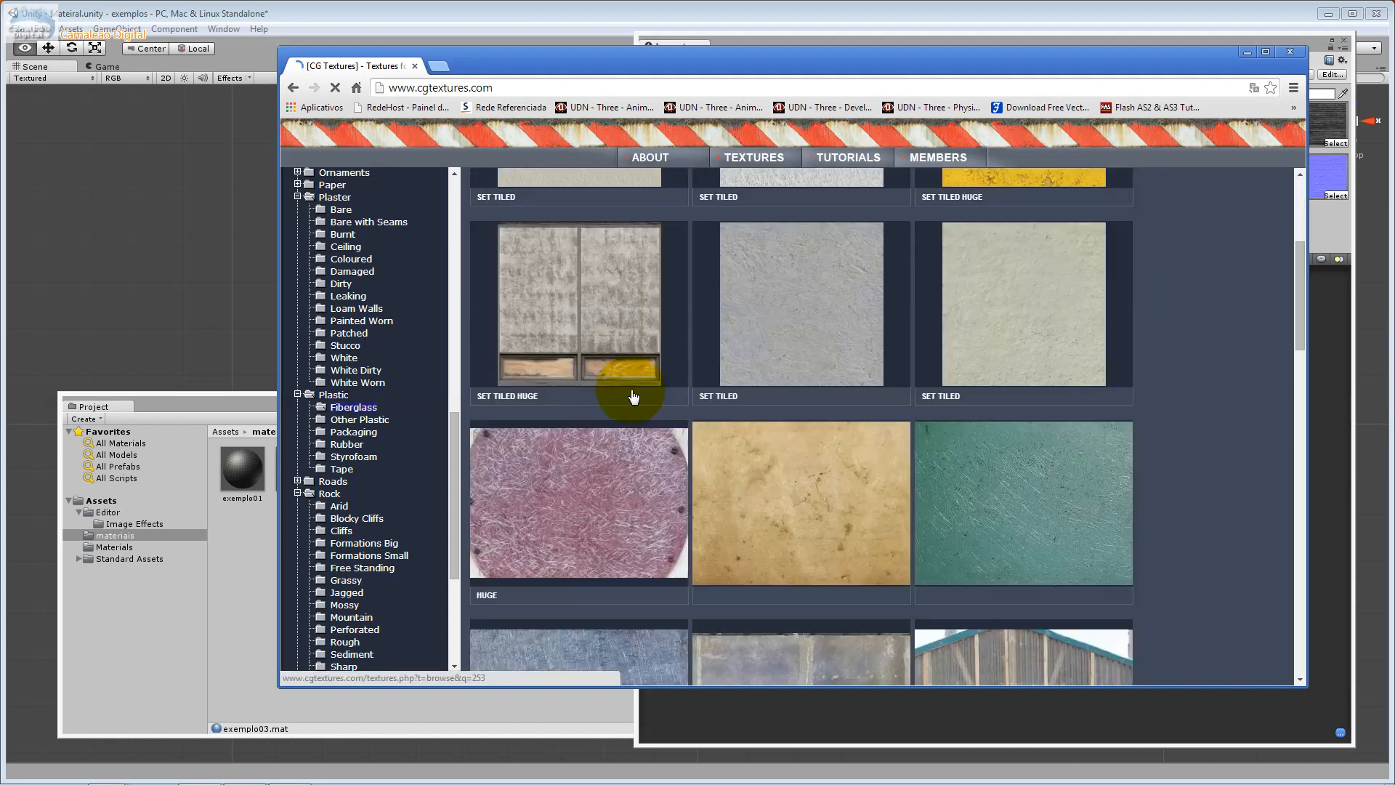
Open the green scratched Fiberglass0009 texture page, preview its image and available sizes, and close the page
left_click(990, 482)
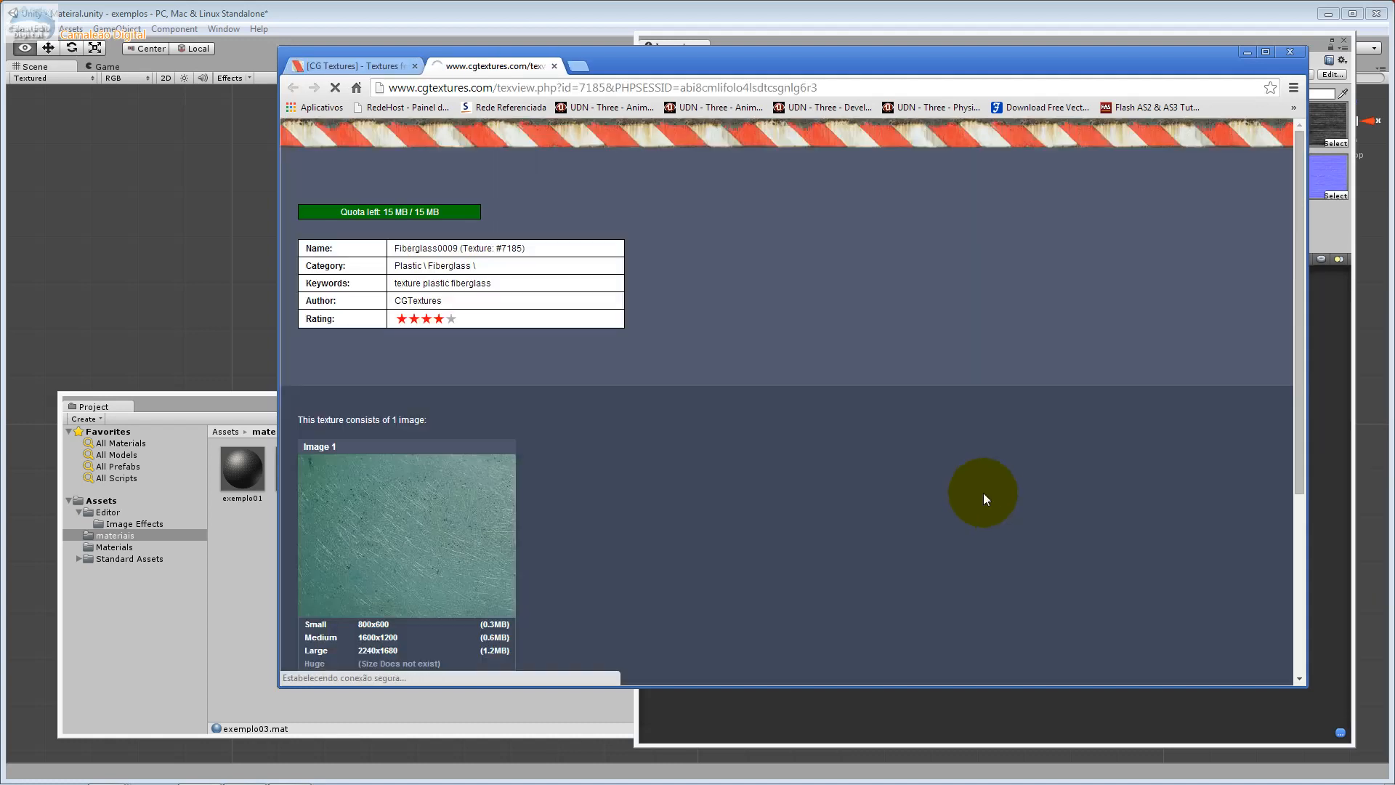
scroll(961, 481, "down", 3)
mouse_move(474, 391)
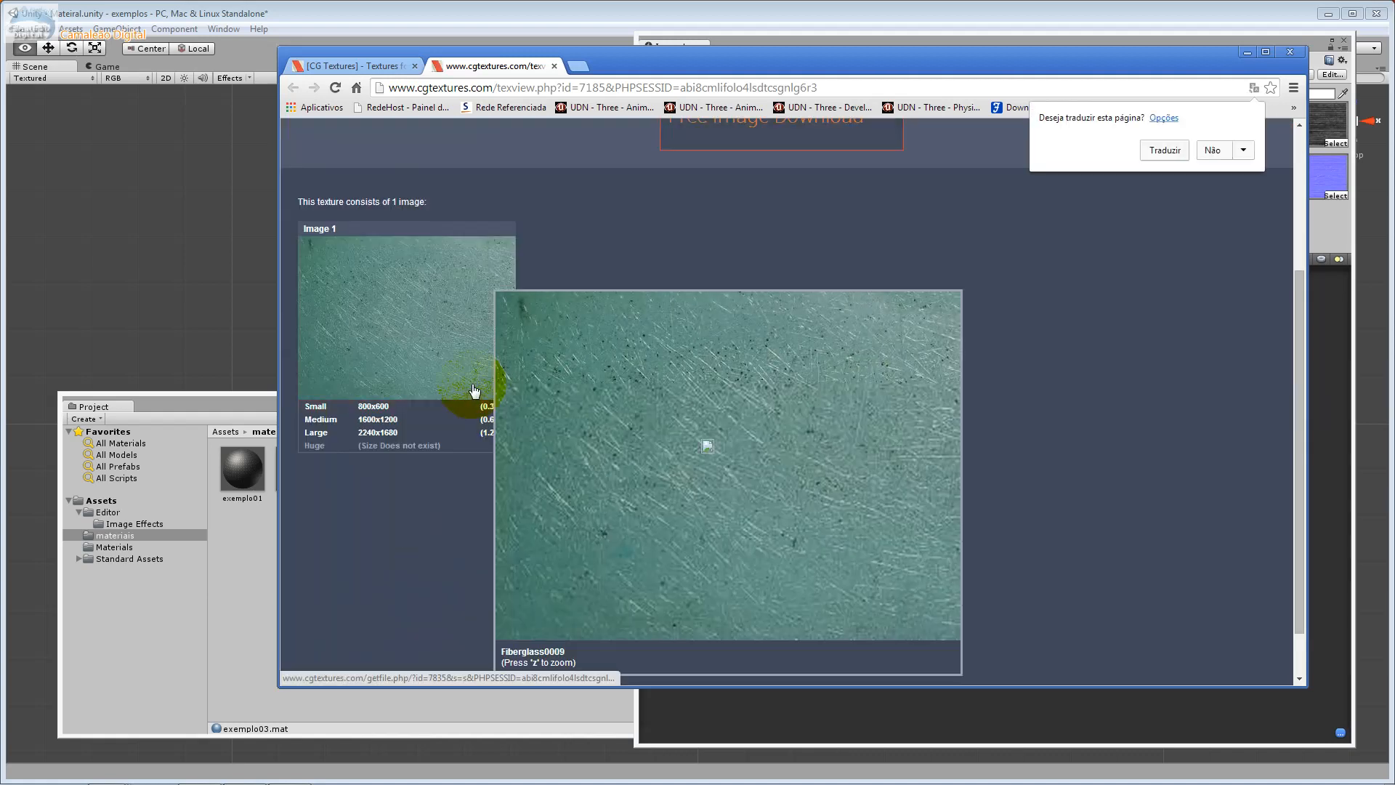
left_click(554, 66)
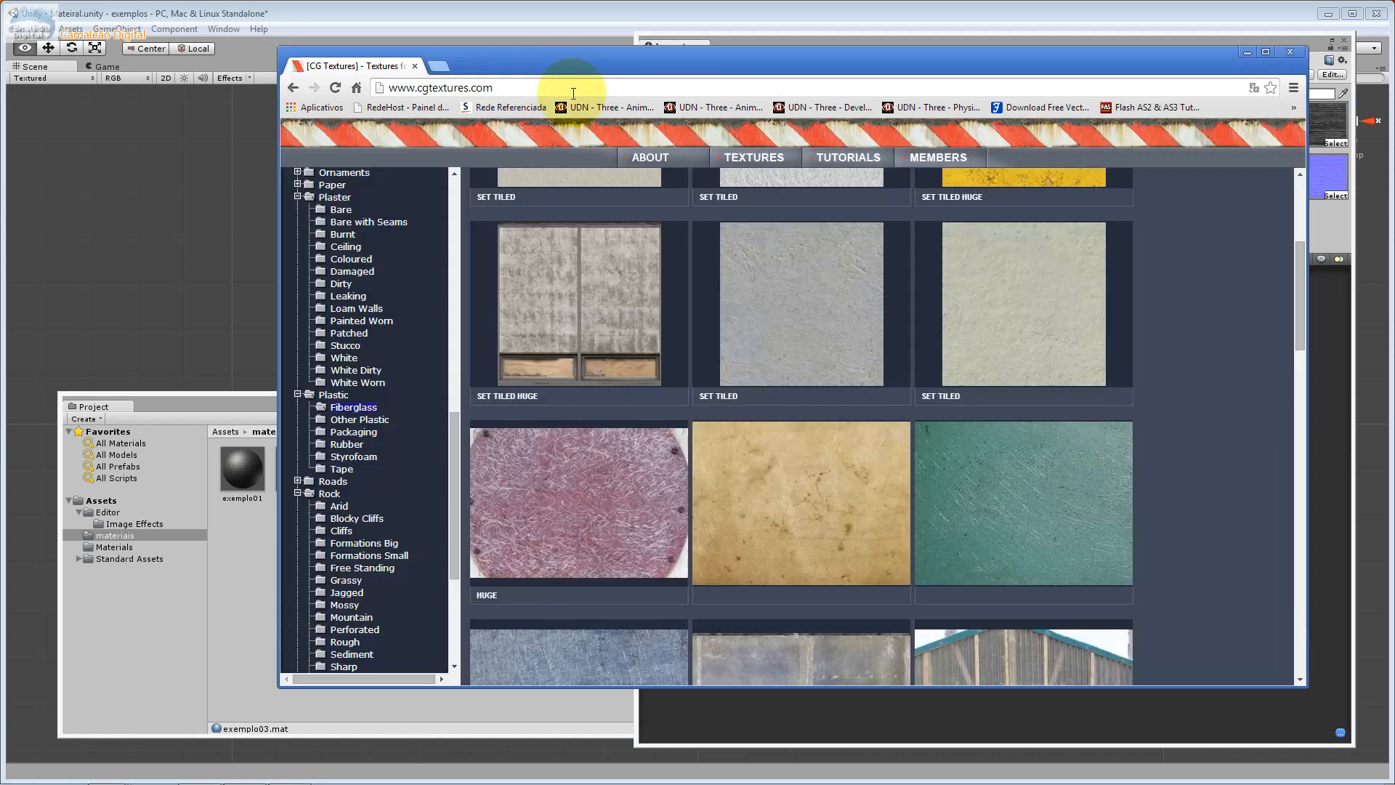
Look further through the Fiberglass textures, open the Fiberglass0031 panel texture page and preview its first image
scroll(854, 460, "down", 4)
scroll(850, 460, "down", 7)
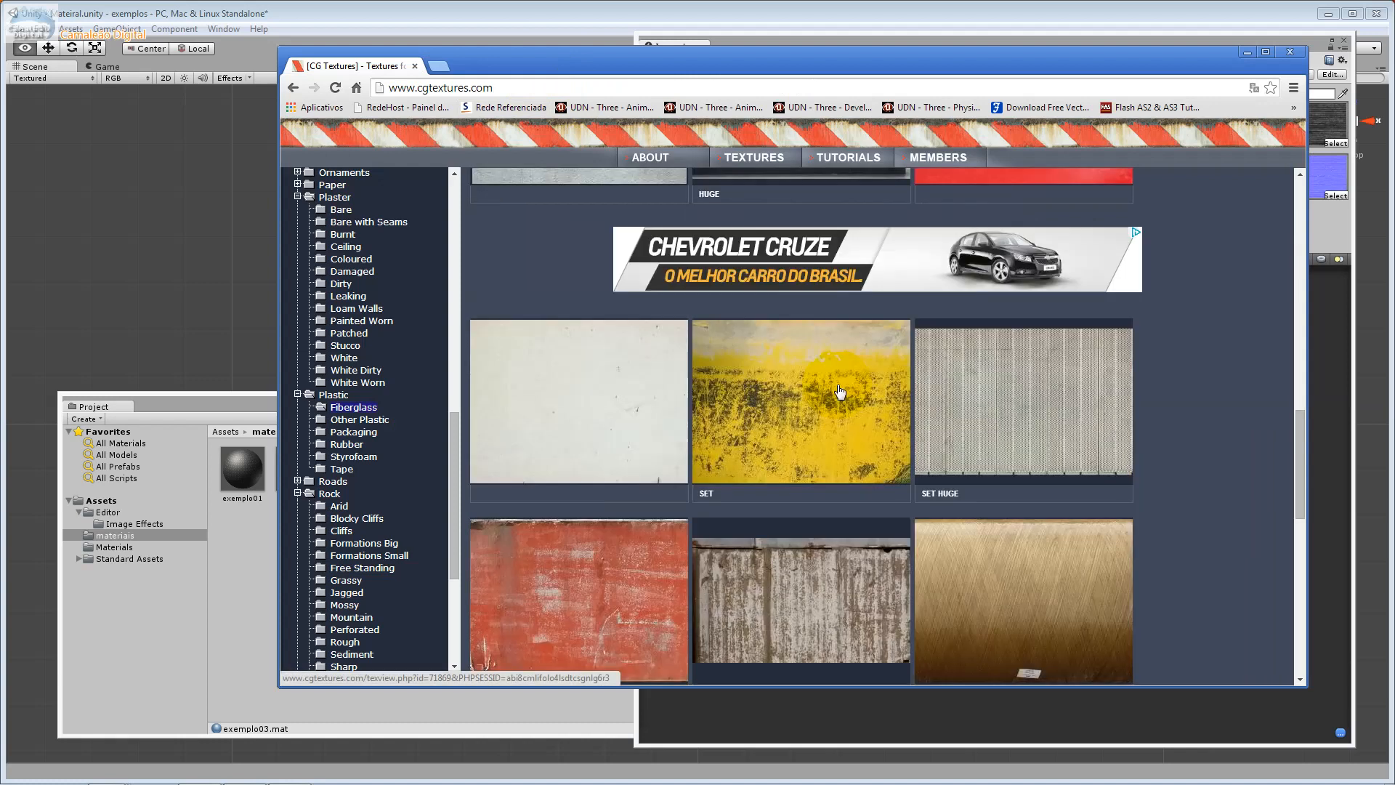
left_click(1010, 396)
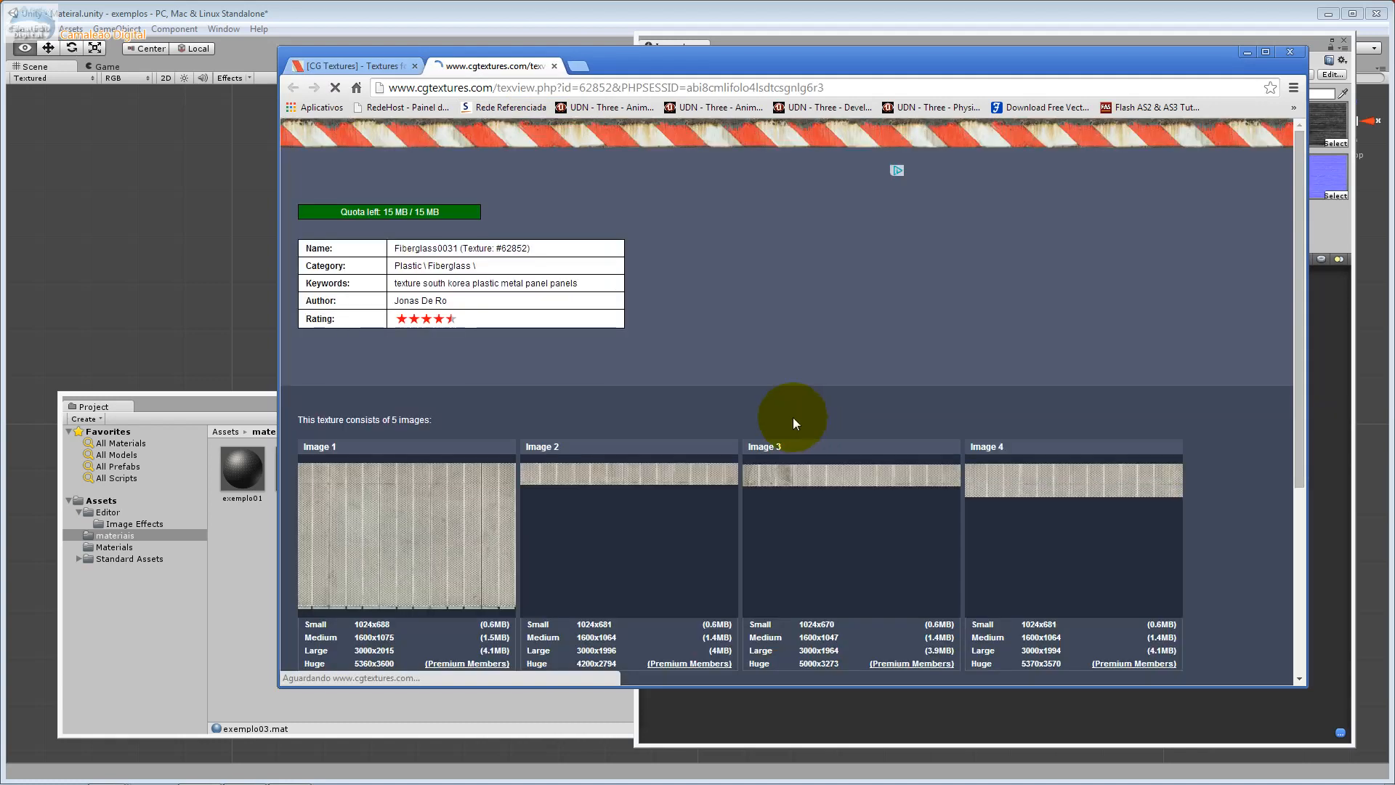
mouse_move(467, 570)
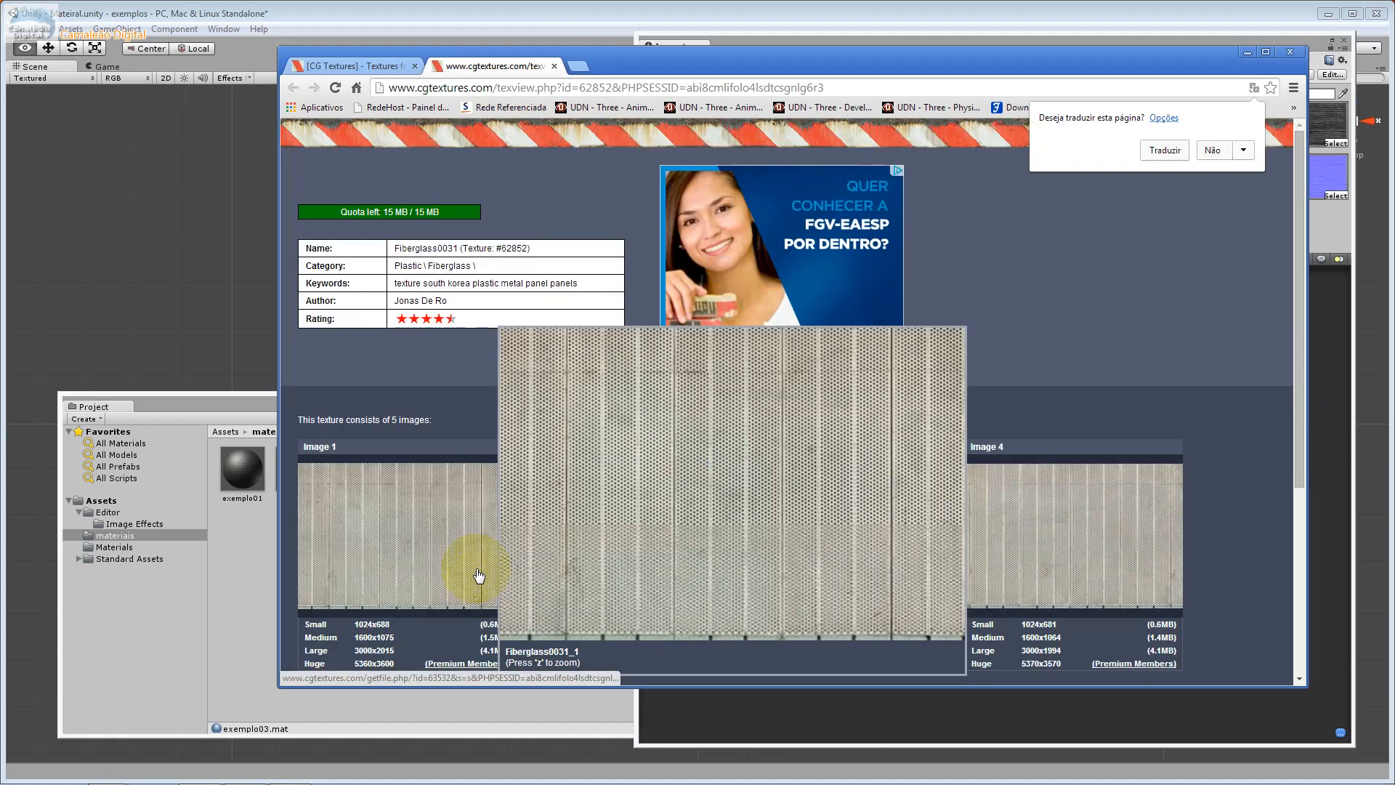